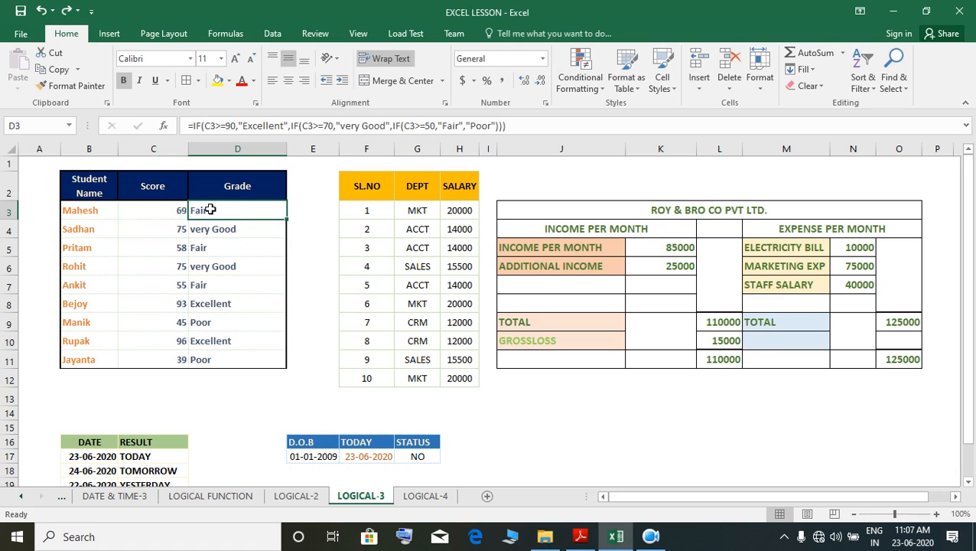
- Wrap the grade formula in D3 in an outer IF(C3="","",…) so a blank score returns a blank grade
{"action": "double_click", "coordinate": [210, 209]}
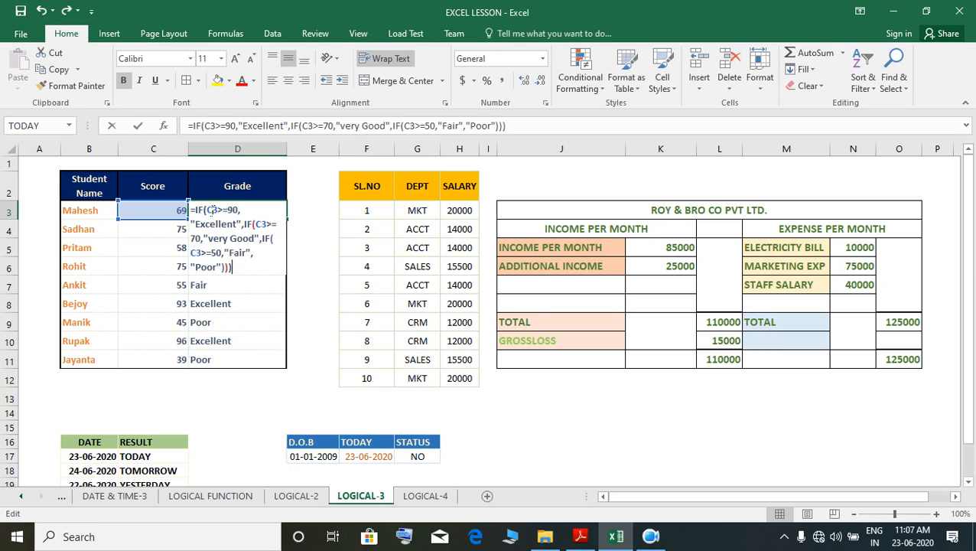
{"action": "left_click", "coordinate": [197, 129]}
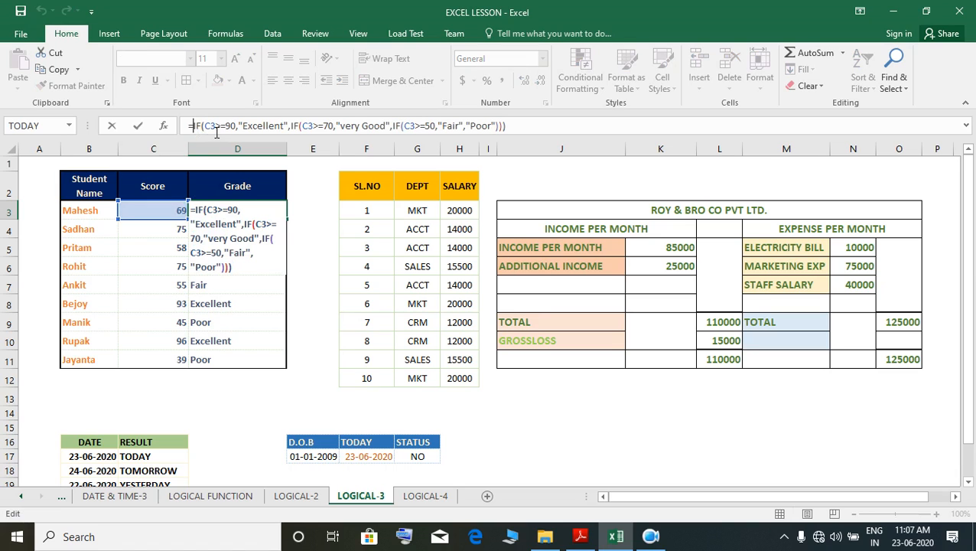
{"action": "type", "text": "IF"}
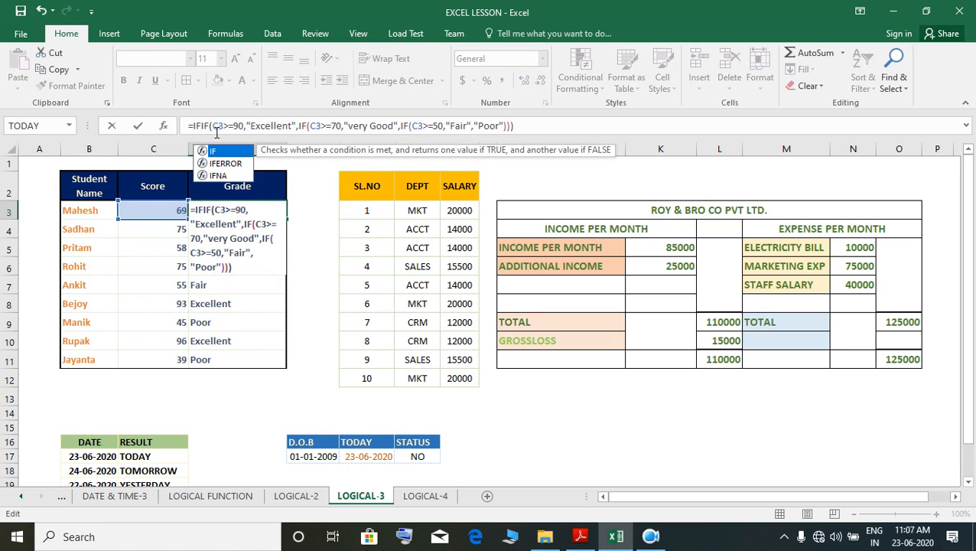
{"action": "type", "text": "("}
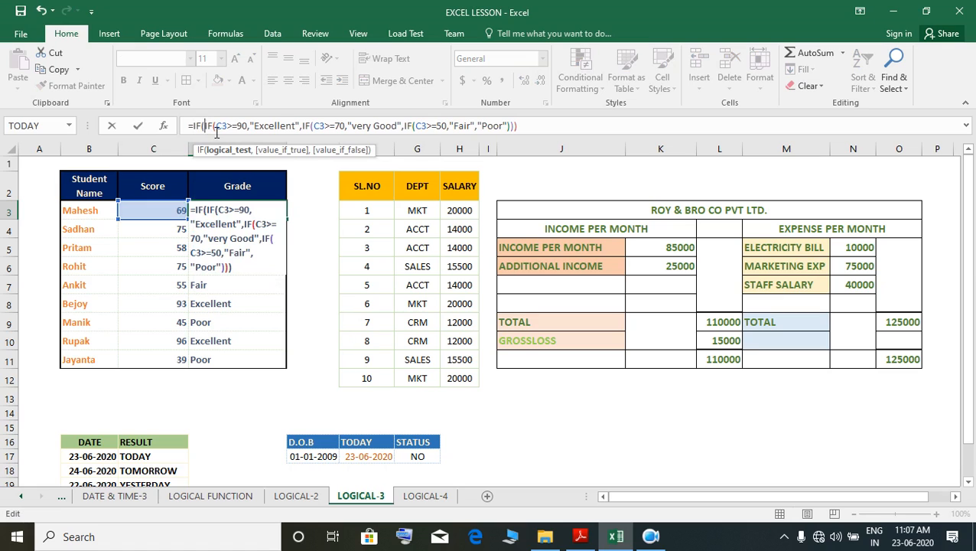
{"action": "left_click", "coordinate": [159, 216]}
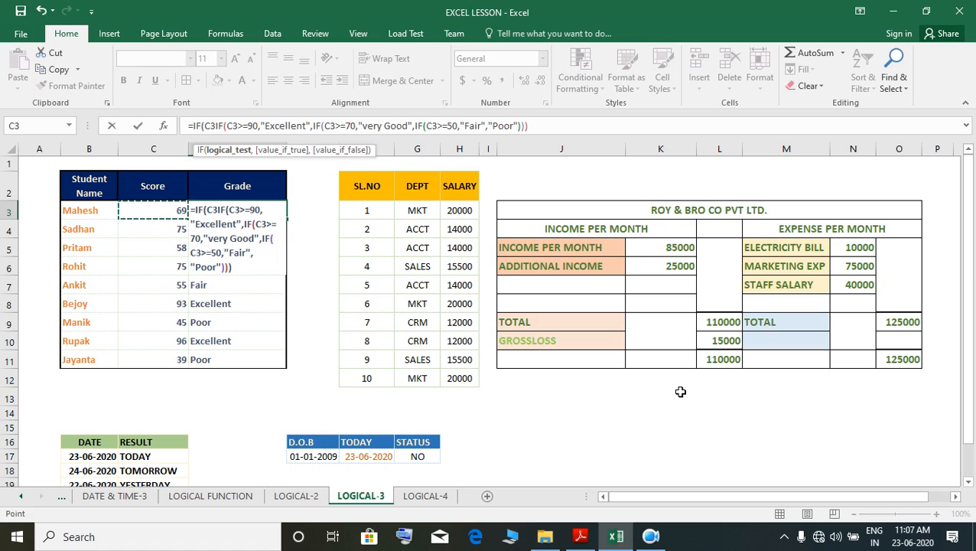
{"action": "type", "text": "="}
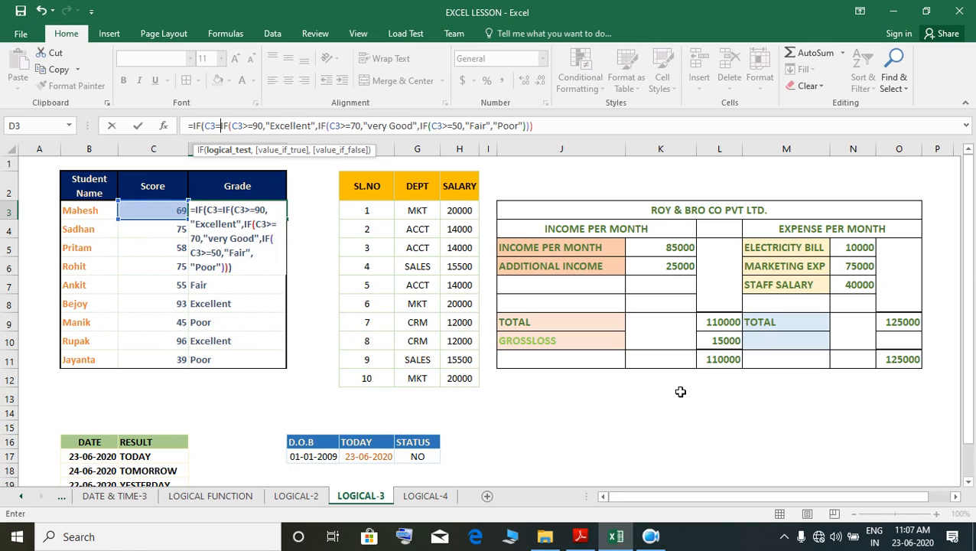
{"action": "type", "text": "\"\""}
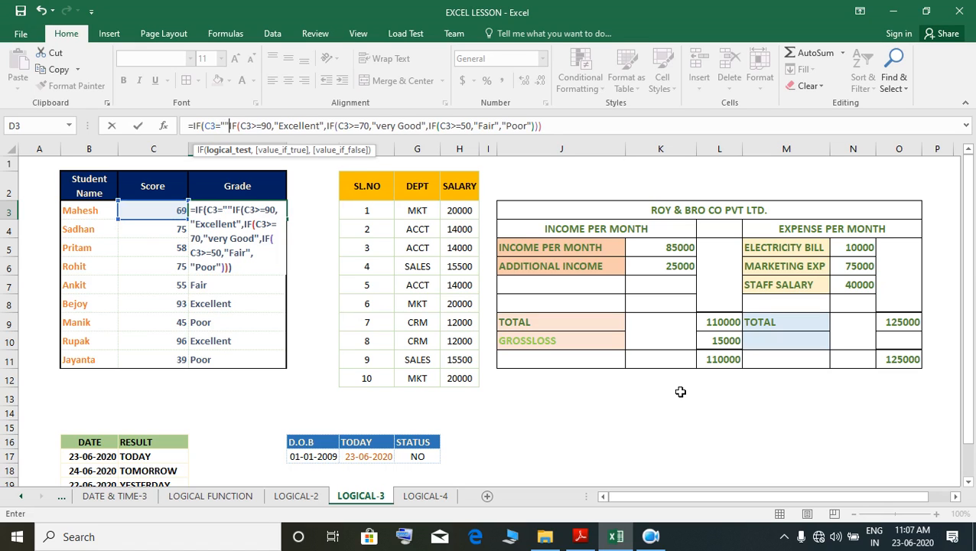
{"action": "type", "text": ",\"\""}
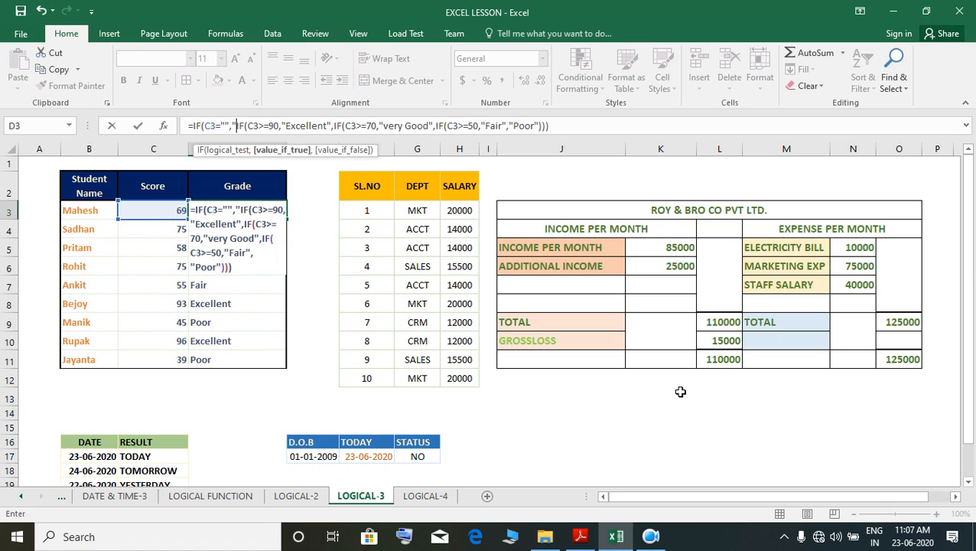
{"action": "type", "text": ","}
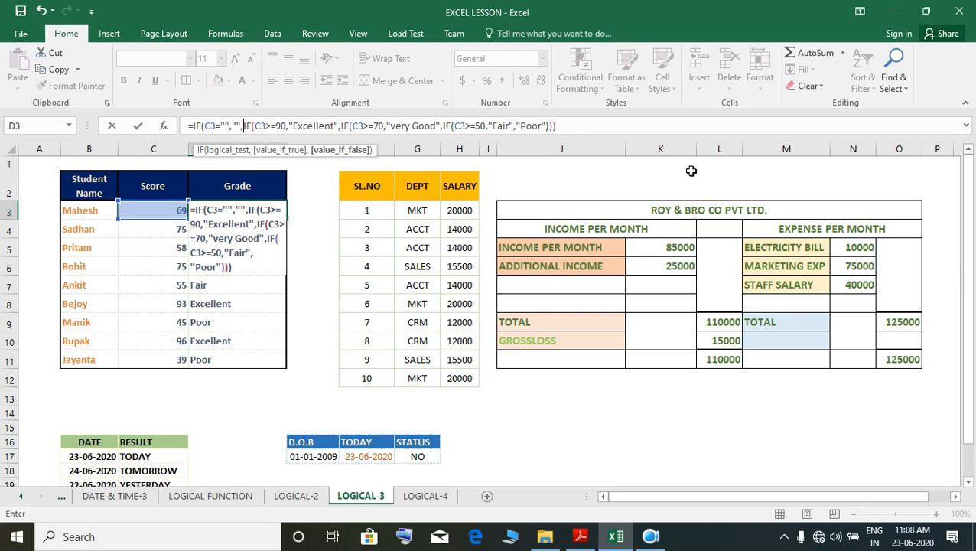
{"action": "left_click", "coordinate": [572, 132]}
{"action": "type", "text": ")"}
{"action": "key", "text": "Return"}
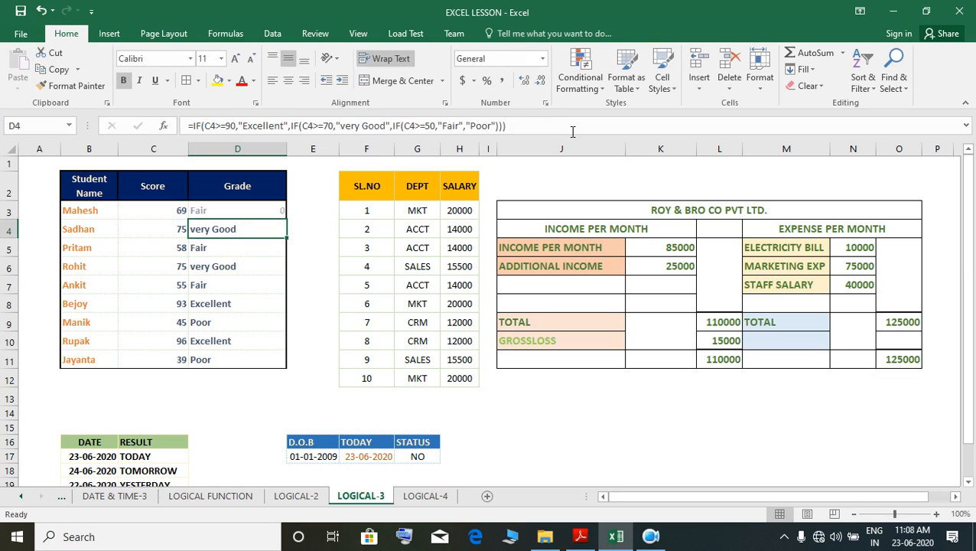
- Fill the D3 grade formula down through D11
{"action": "left_click", "coordinate": [223, 212]}
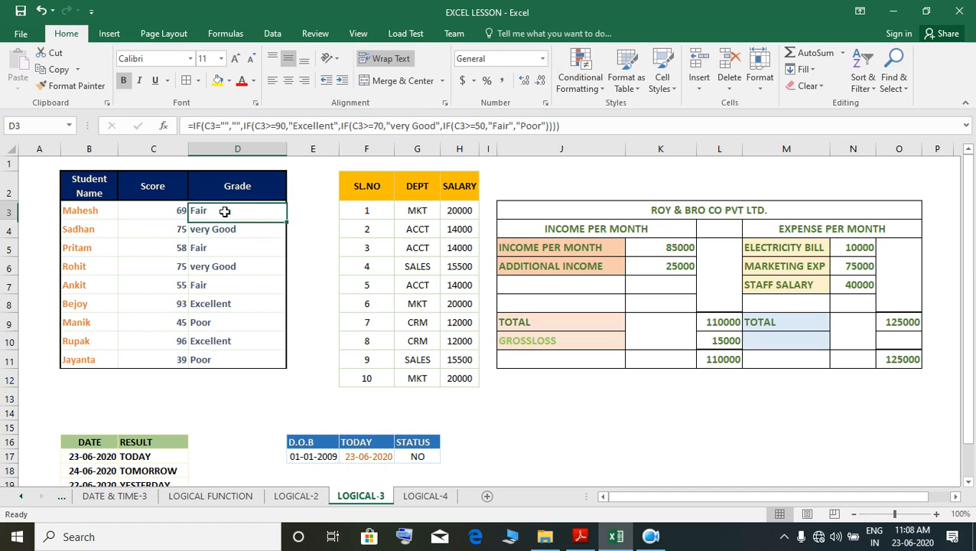
{"action": "left_click_drag", "start_coordinate": [292, 227], "coordinate": [277, 381]}
{"action": "left_click", "coordinate": [255, 215]}
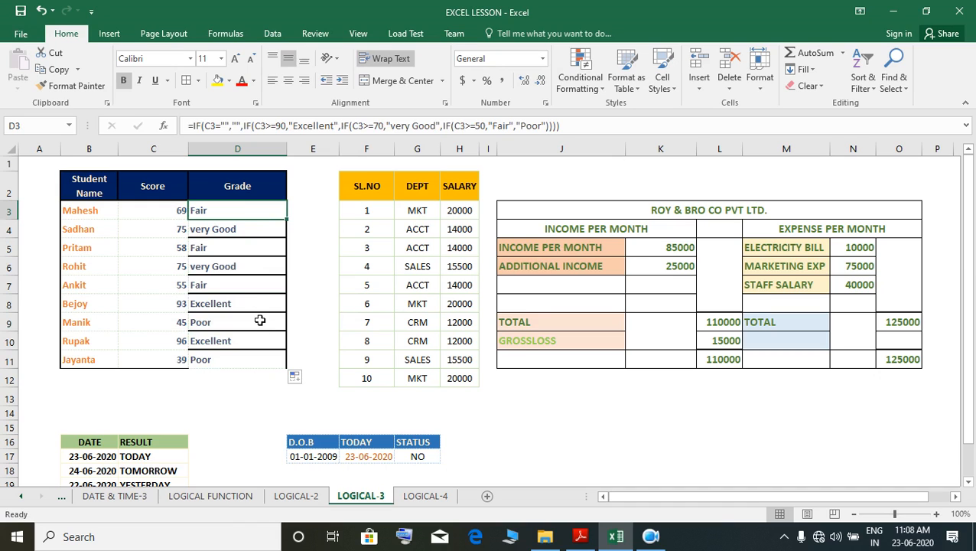
{"action": "left_click", "coordinate": [253, 248]}
{"action": "left_click", "coordinate": [259, 215]}
{"action": "left_click_drag", "start_coordinate": [290, 227], "coordinate": [281, 370]}
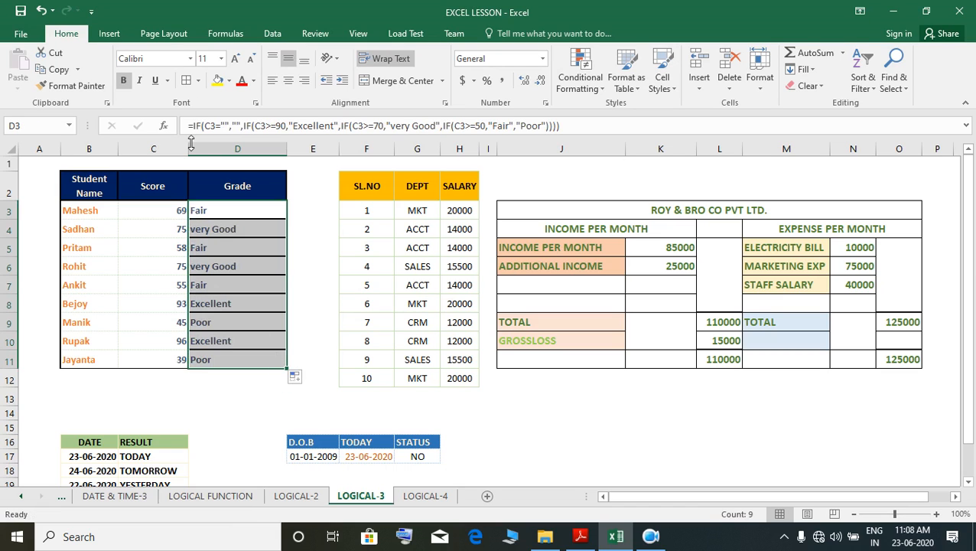
- Replace the right and inner horizontal borders of D3:D11 with thin light green lines
{"action": "left_click", "coordinate": [188, 82]}
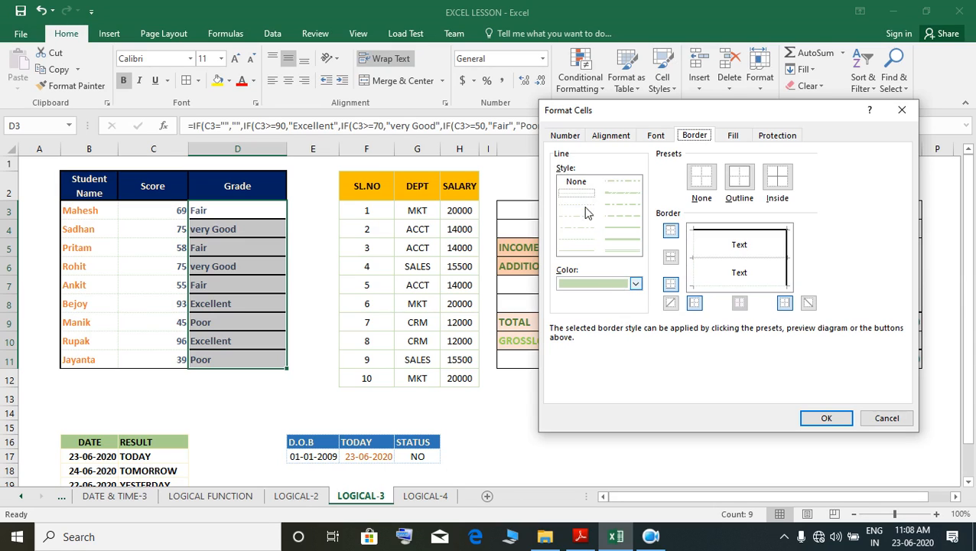
{"action": "left_click", "coordinate": [786, 269]}
{"action": "left_click", "coordinate": [752, 259]}
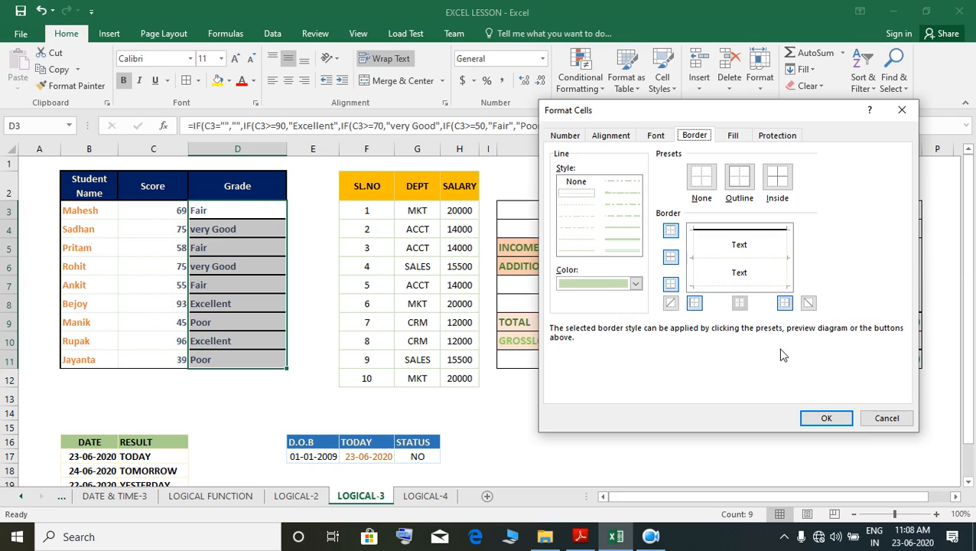
{"action": "left_click", "coordinate": [826, 418]}
{"action": "left_click", "coordinate": [327, 338]}
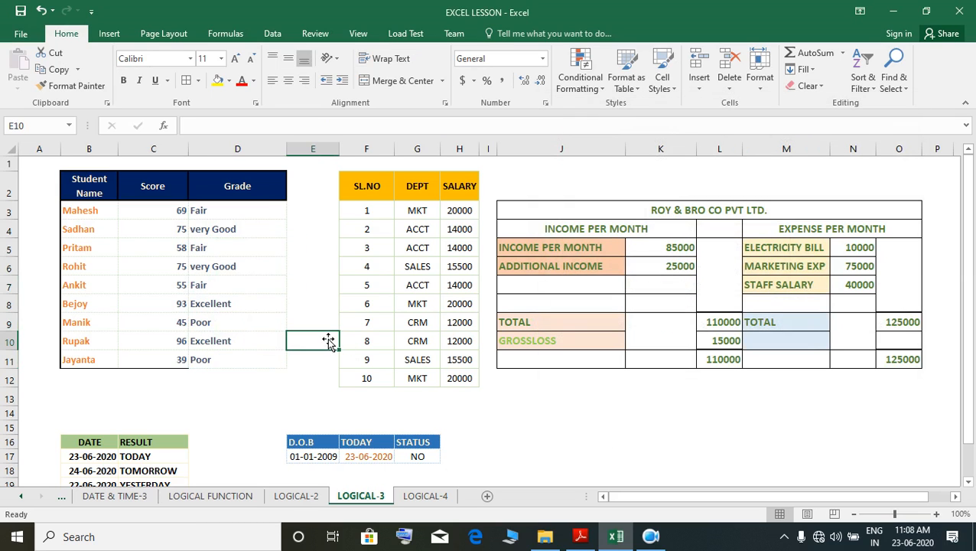
- Clear the scores in C4:C7 to test the grade formula with blank cells
{"action": "left_click", "coordinate": [235, 234]}
{"action": "key", "text": "Left"}
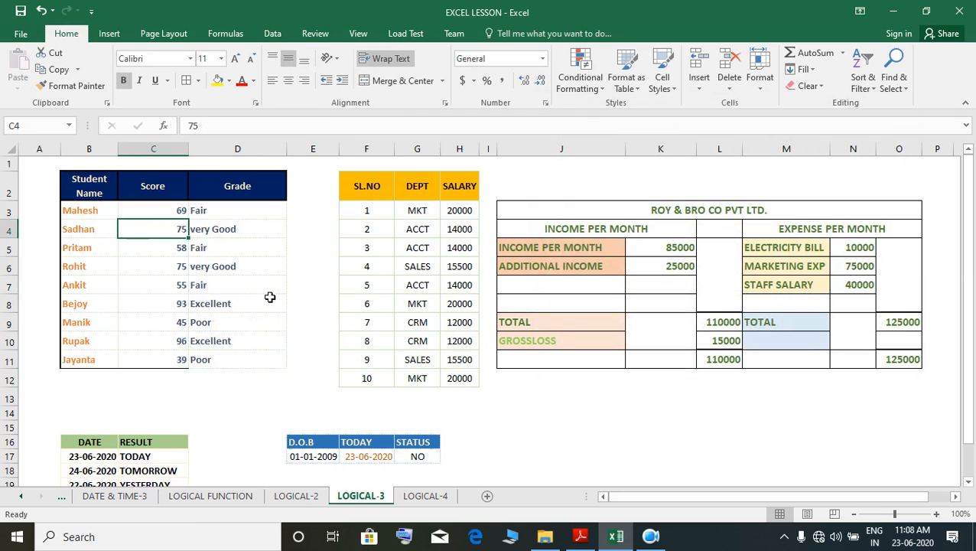
{"action": "key", "text": "BackSpace"}
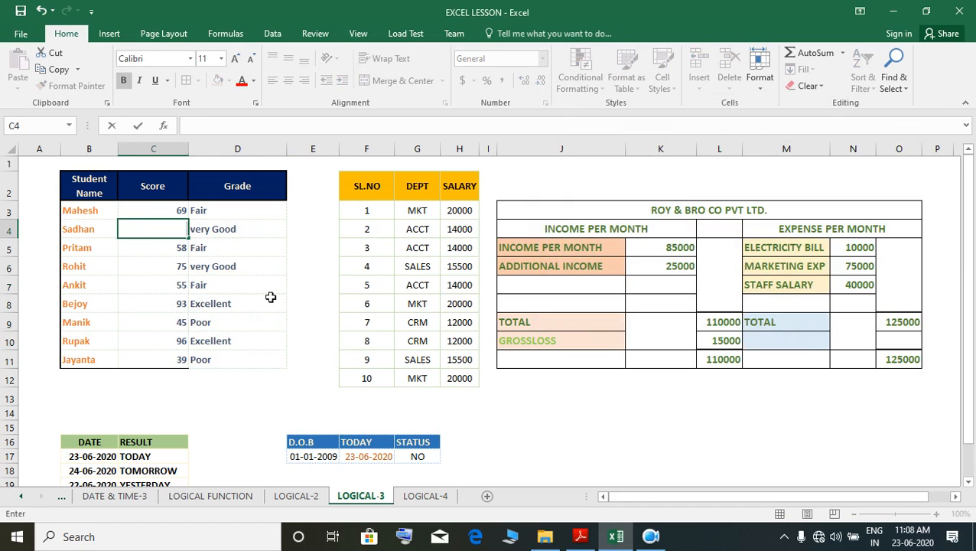
{"action": "key", "text": "Return"}
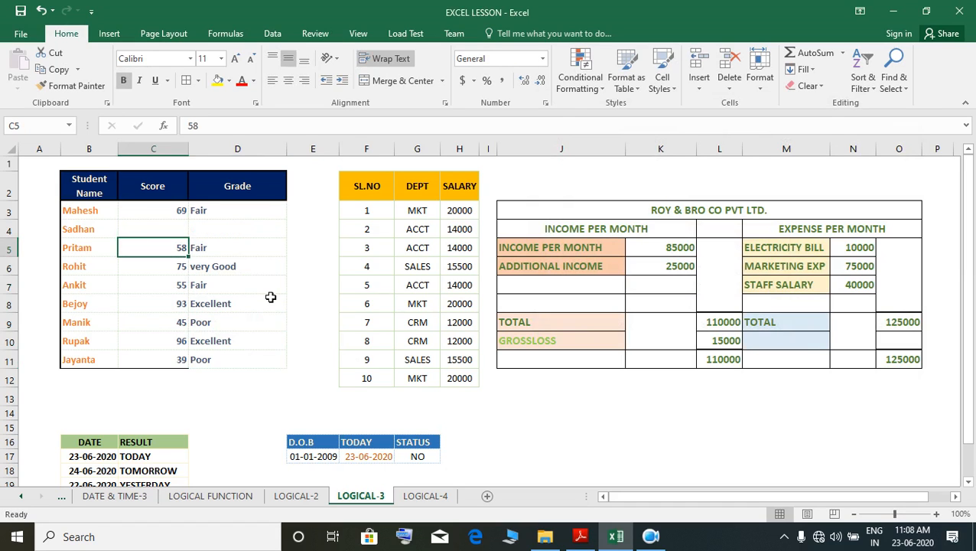
{"action": "key", "text": "BackSpace"}
{"action": "key", "text": "Return"}
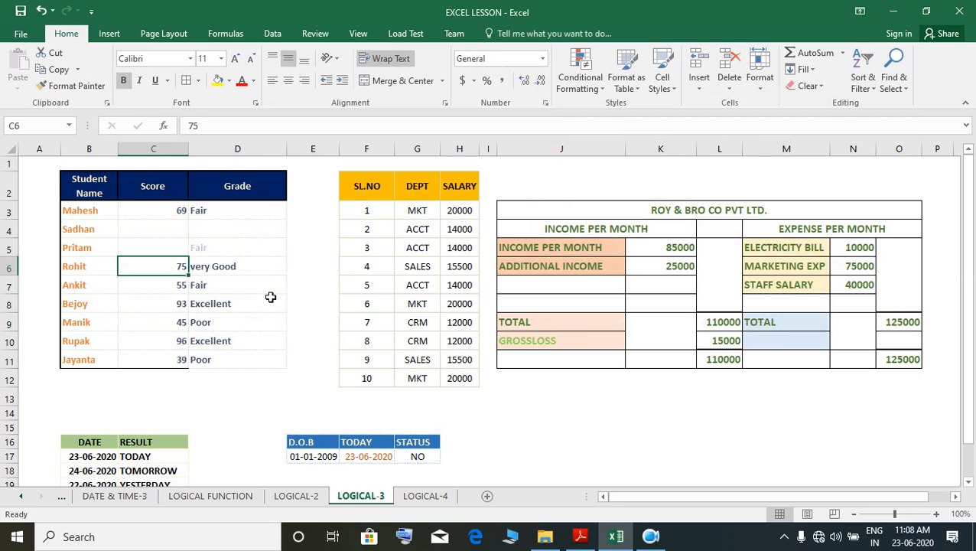
{"action": "key", "text": "BackSpace"}
{"action": "key", "text": "Return"}
{"action": "type", "text": "4"}
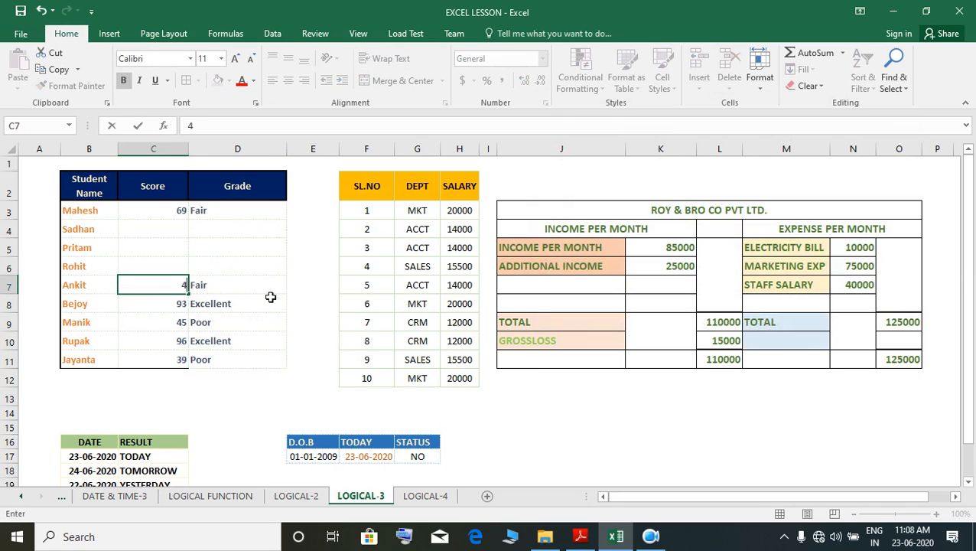
{"action": "key", "text": "Return"}
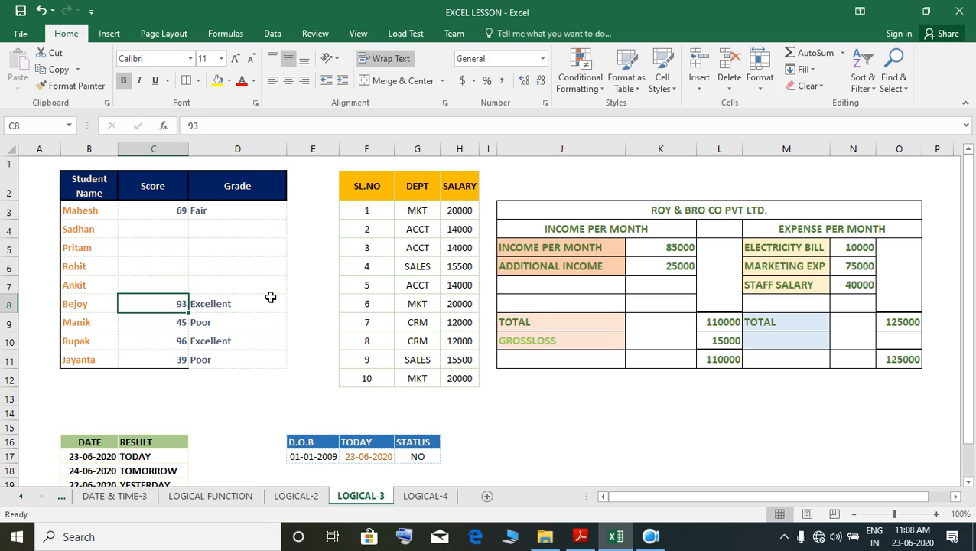
- Enter the scores 65, 89, 74 and 65 in C4:C7 and check the grade formulas beside them
{"action": "key", "text": "Up"}
{"action": "key", "text": "Up"}
{"action": "key", "text": "Up"}
{"action": "key", "text": "Up"}
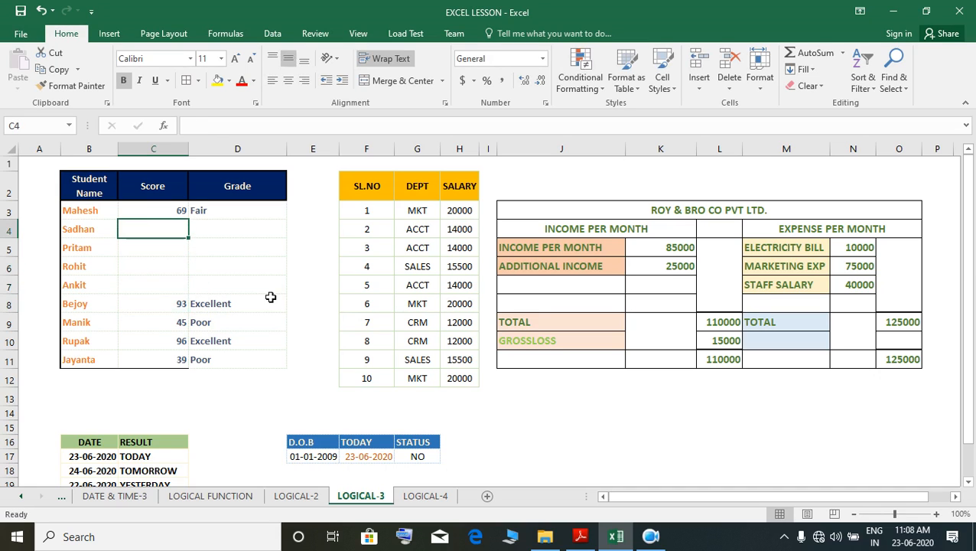
{"action": "type", "text": "65"}
{"action": "key", "text": "Return"}
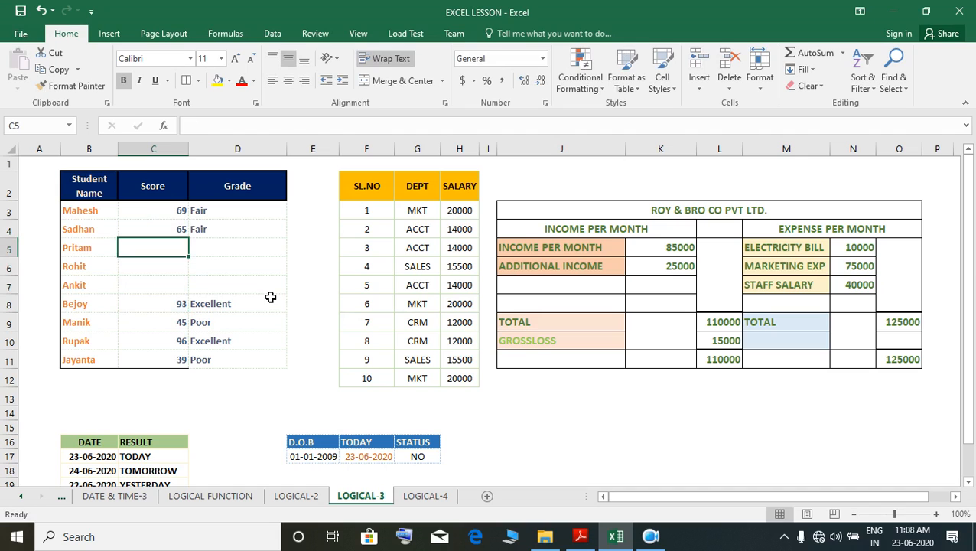
{"action": "type", "text": "89"}
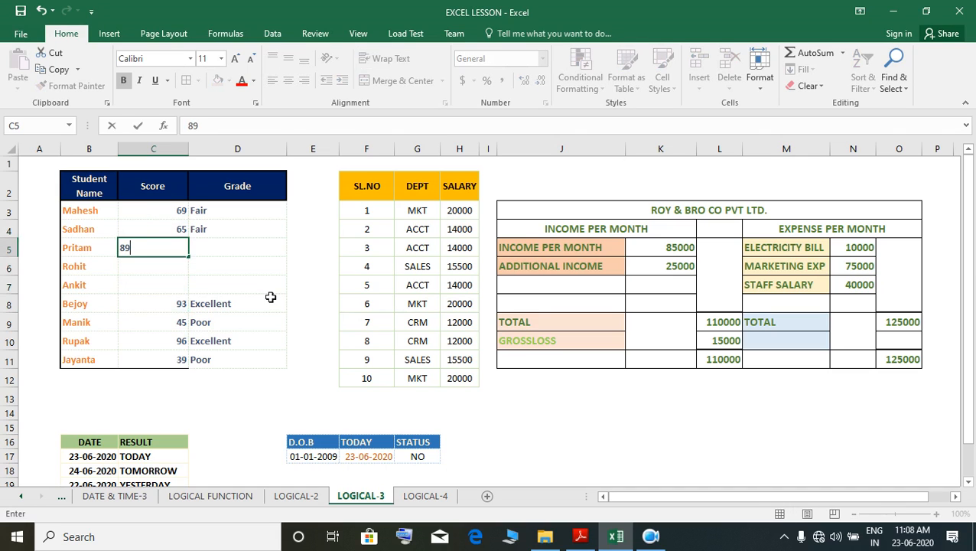
{"action": "key", "text": "Return"}
{"action": "type", "text": "74"}
{"action": "key", "text": "Return"}
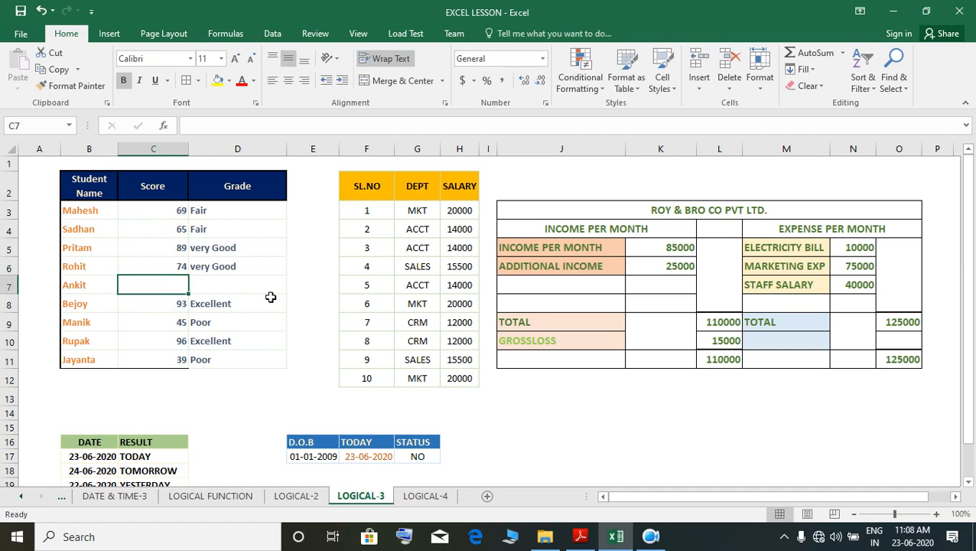
{"action": "type", "text": "65"}
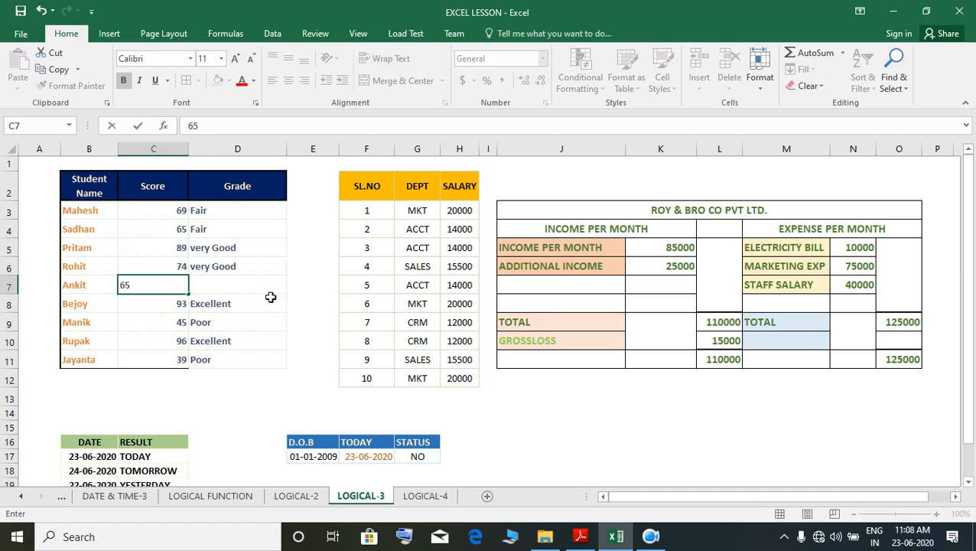
{"action": "key", "text": "Return"}
{"action": "left_click", "coordinate": [241, 299]}
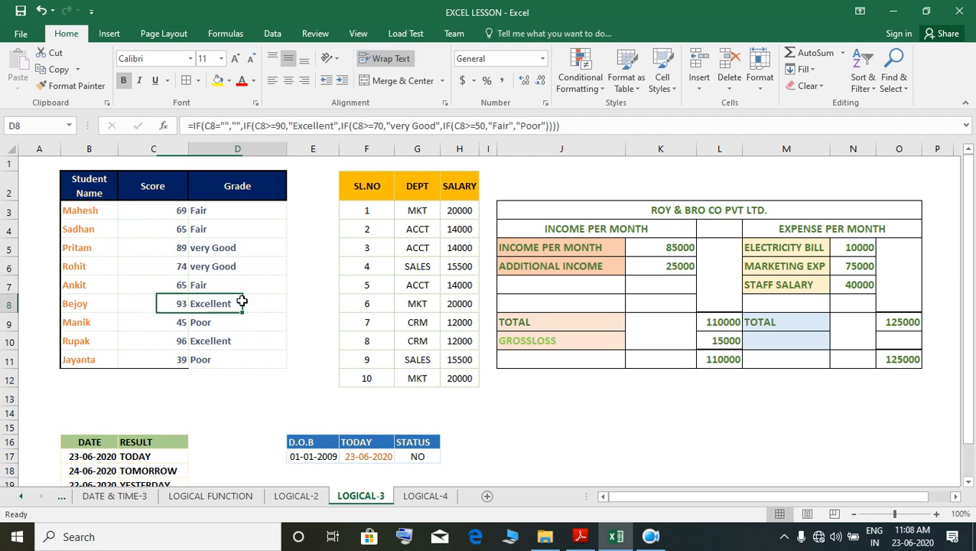
{"action": "left_click", "coordinate": [241, 289]}
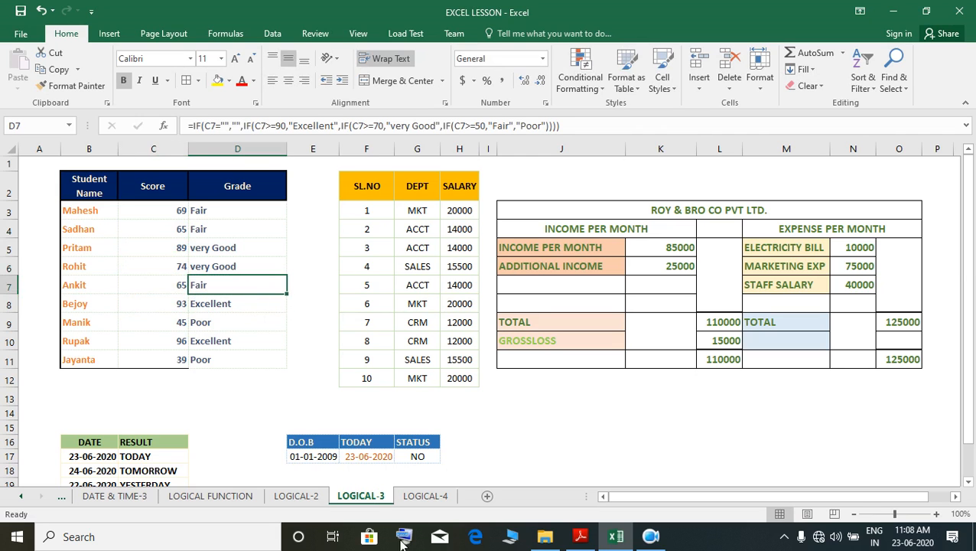
- Switch to LOGICAL-2.pdf in Adobe Reader and read the date result and age eligibility exercises below the grade table
{"action": "left_click", "coordinate": [580, 537]}
{"action": "scroll", "coordinate": [364, 351], "scroll_direction": "down", "scroll_amount": 3}
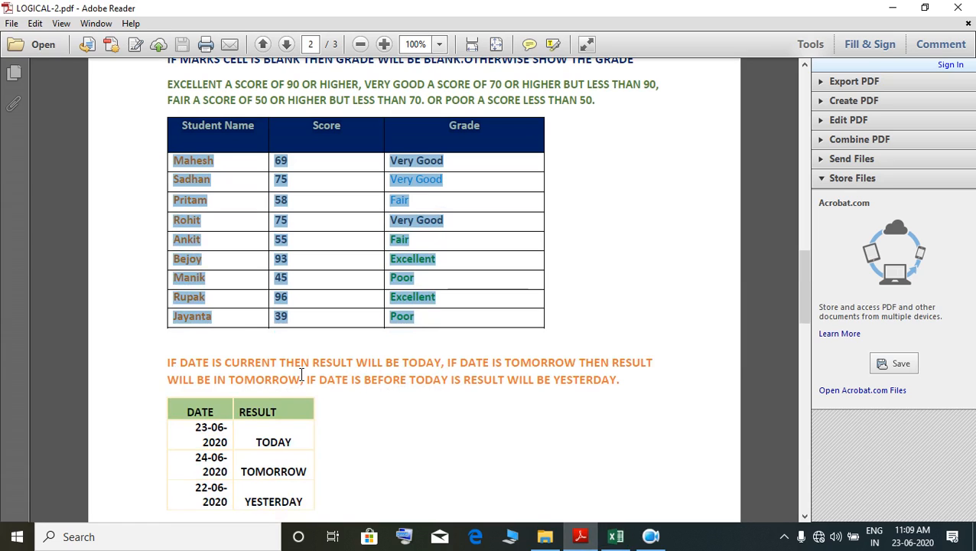
{"action": "scroll", "coordinate": [284, 371], "scroll_direction": "down", "scroll_amount": 2}
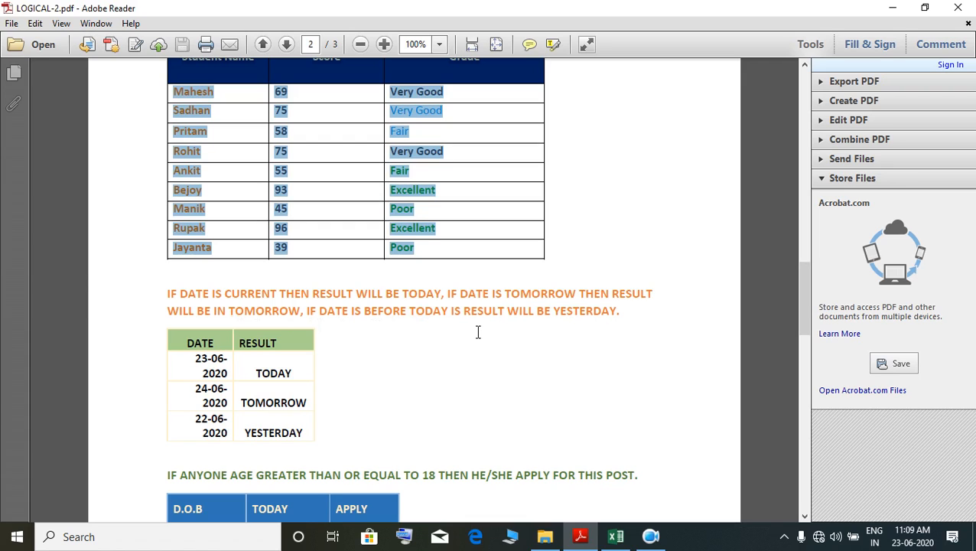
{"action": "scroll", "coordinate": [389, 450], "scroll_direction": "down", "scroll_amount": 3}
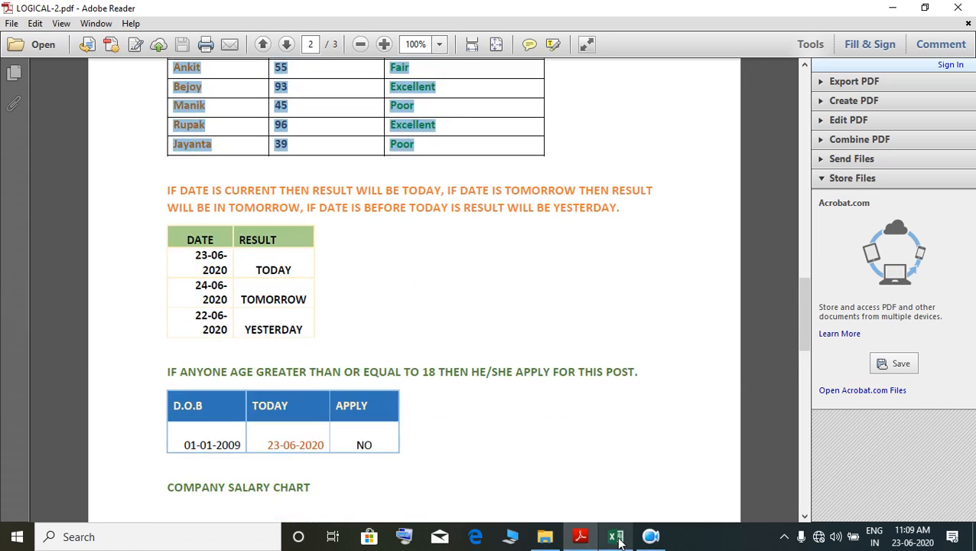
- Switch to the EXCEL LESSON workbook and clear the date results in C17:C19 of the LOGICAL-3 sheet
{"action": "left_click", "coordinate": [616, 537]}
{"action": "left_click", "coordinate": [357, 385]}
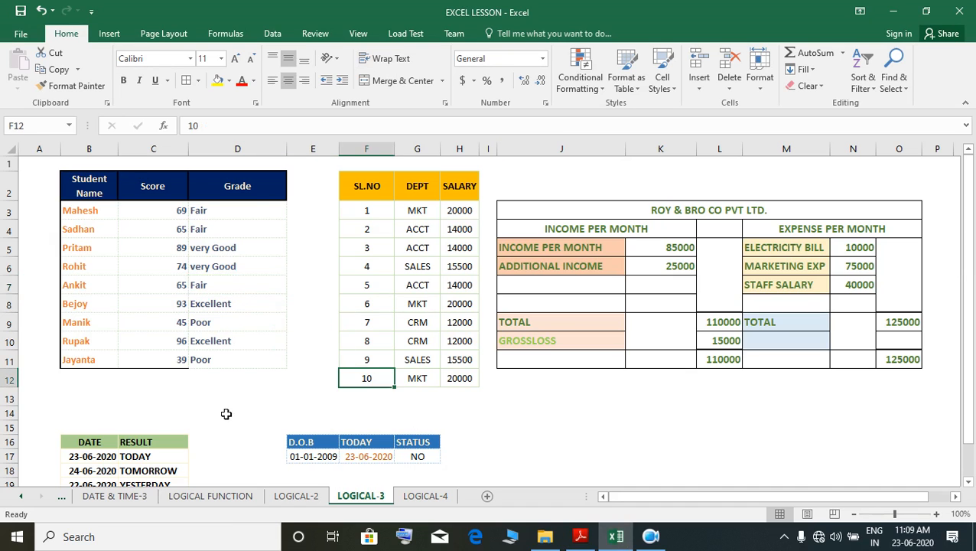
{"action": "scroll", "coordinate": [222, 409], "scroll_direction": "down", "scroll_amount": 4}
{"action": "scroll", "coordinate": [220, 407], "scroll_direction": "up", "scroll_amount": 3}
{"action": "left_click", "coordinate": [149, 396]}
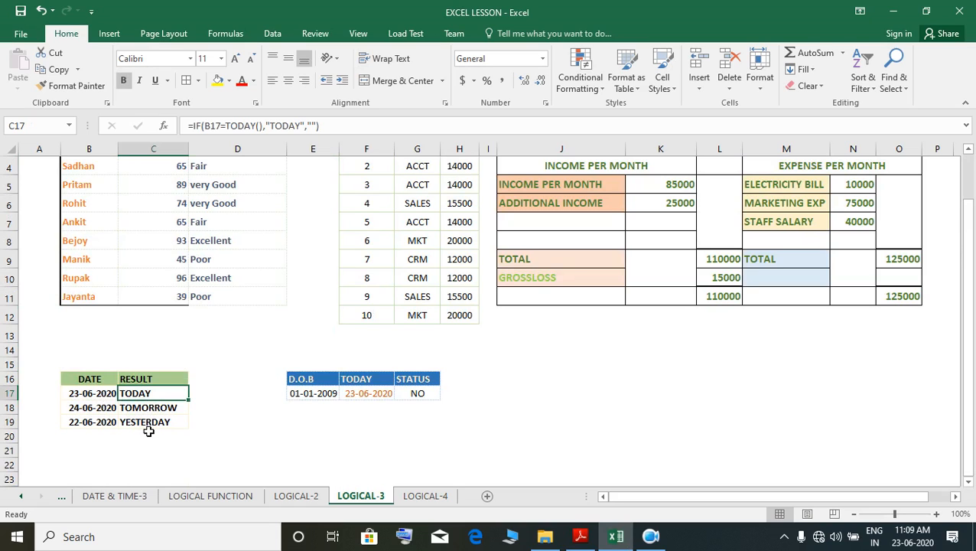
{"action": "left_click_drag", "start_coordinate": [155, 395], "coordinate": [160, 421]}
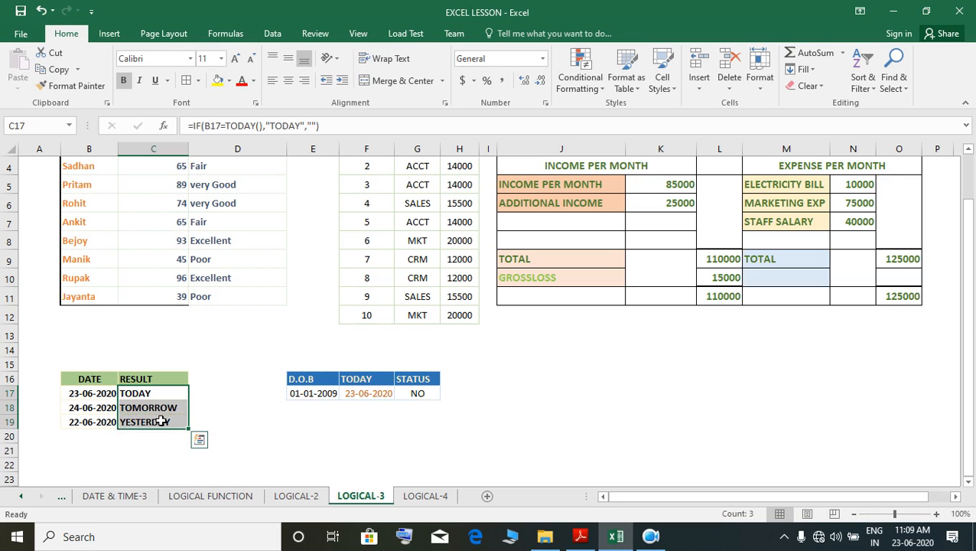
{"action": "key", "text": "Delete"}
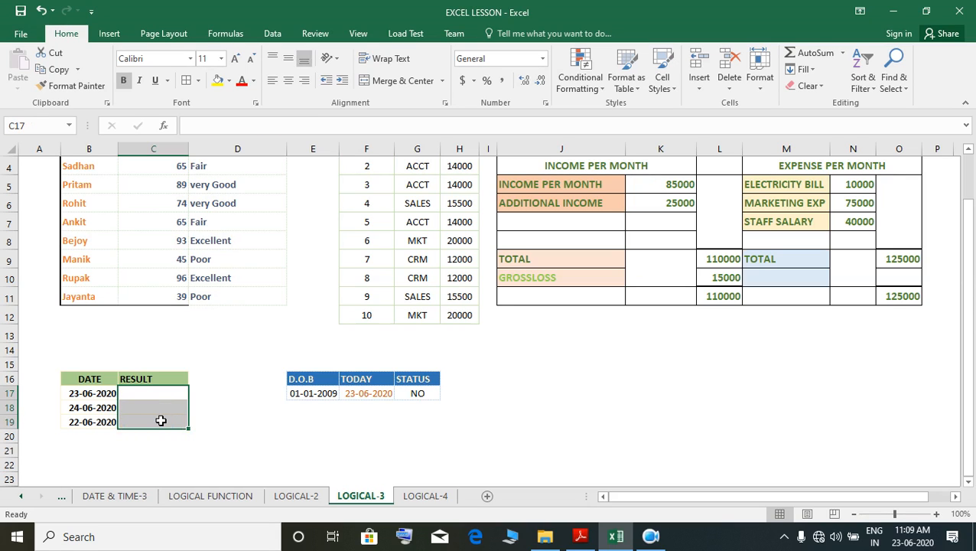
- Enter =IF(B17=TODAY(),"TODAY","") in C17 as the result for the first date
{"action": "type", "text": "=I"}
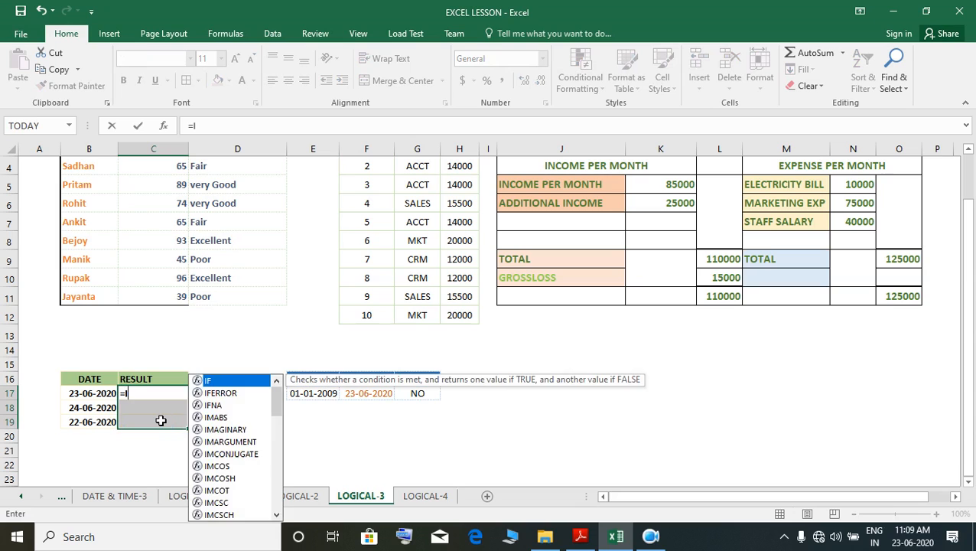
{"action": "type", "text": "F("}
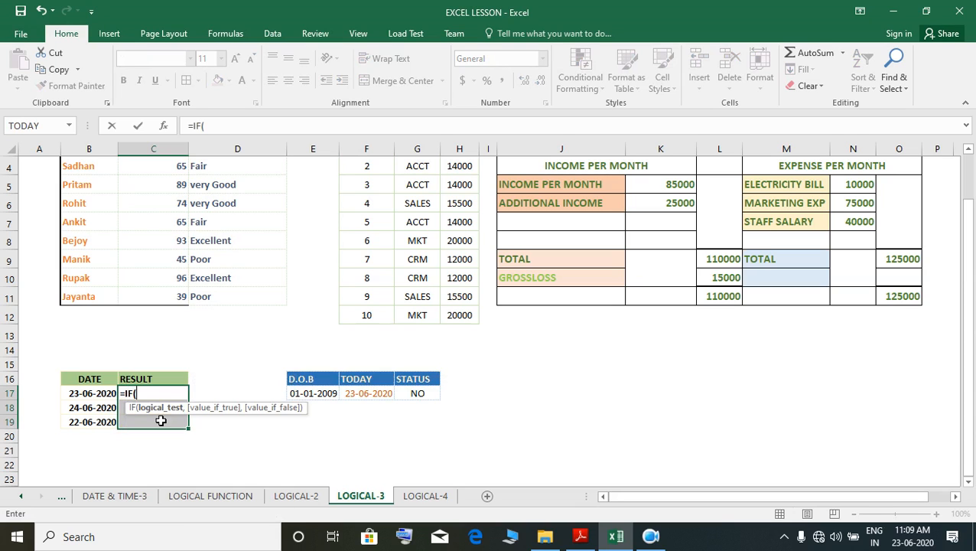
{"action": "key", "text": "Left"}
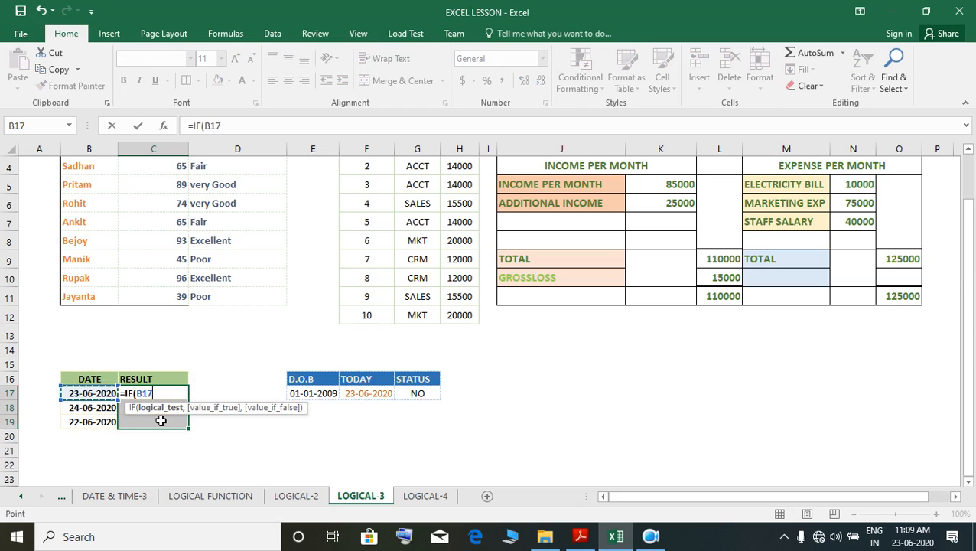
{"action": "type", "text": "="}
{"action": "type", "text": "T"}
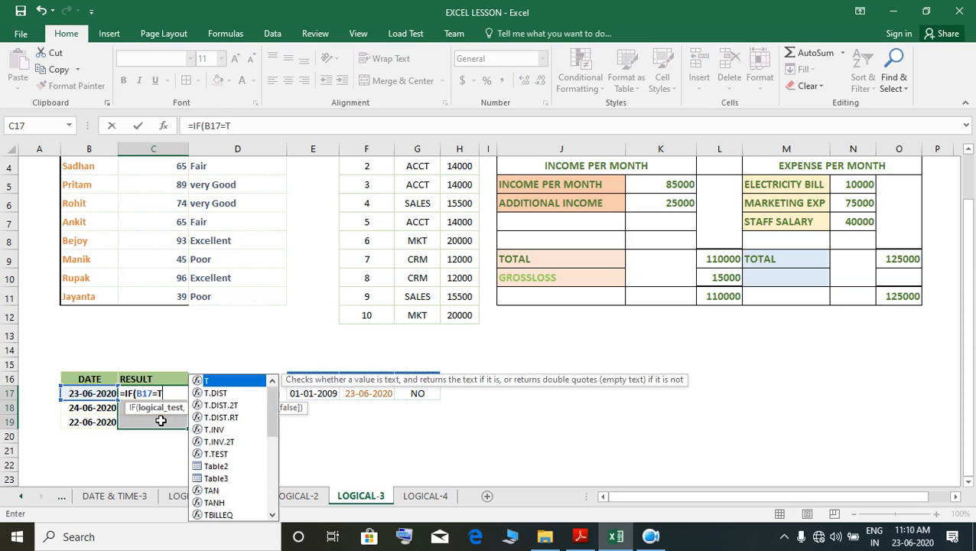
{"action": "type", "text": "ODAY"}
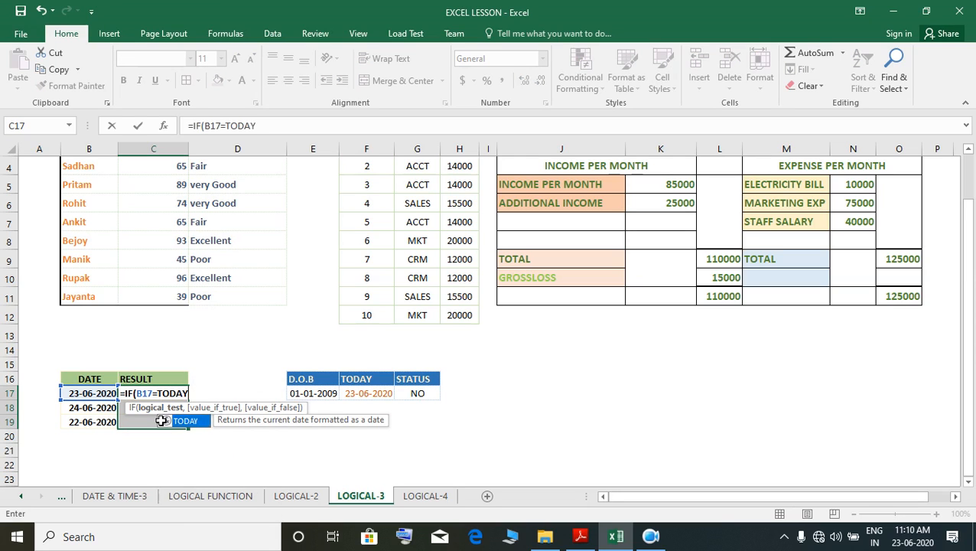
{"action": "type", "text": "("}
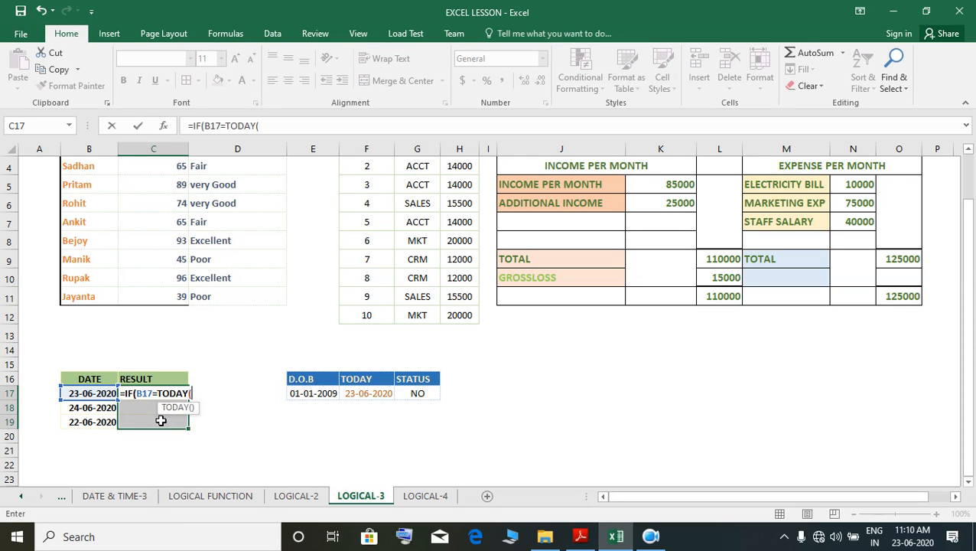
{"action": "type", "text": "),"}
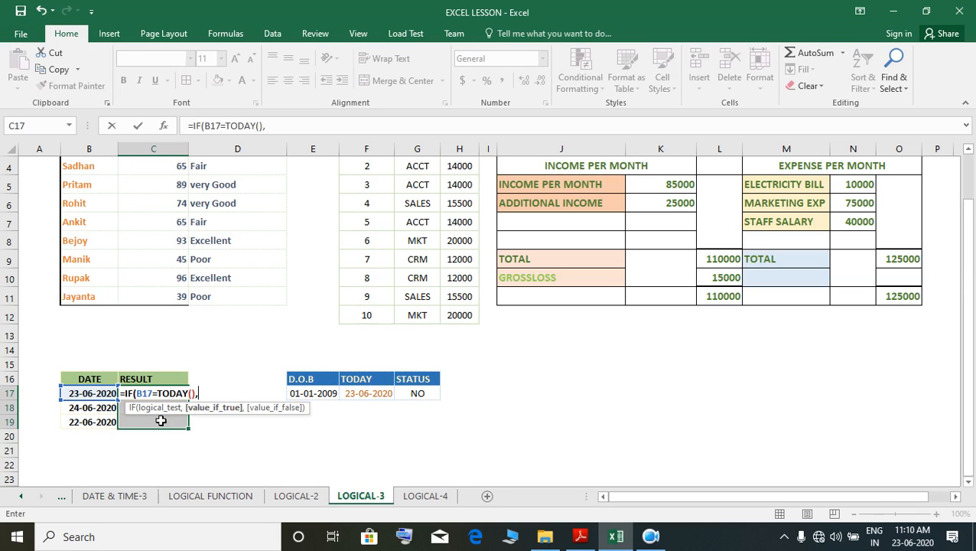
{"action": "type", "text": "\"TODAY\",\""}
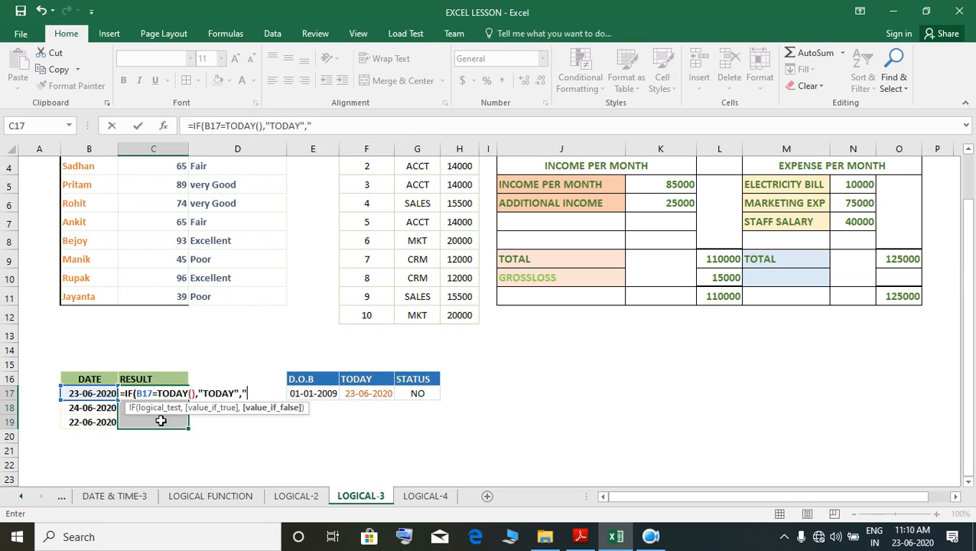
{"action": "type", "text": "\")"}
{"action": "key", "text": "Return"}
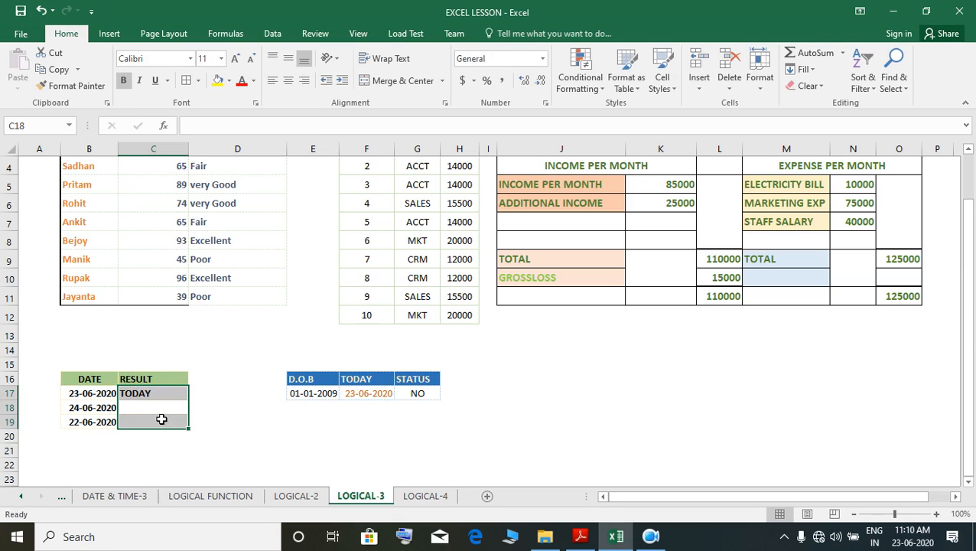
- Enter an IF formula in C18 that returns TOMORROW when B18>TODAY() and blank text otherwise
{"action": "left_click", "coordinate": [161, 420]}
{"action": "left_click", "coordinate": [154, 409]}
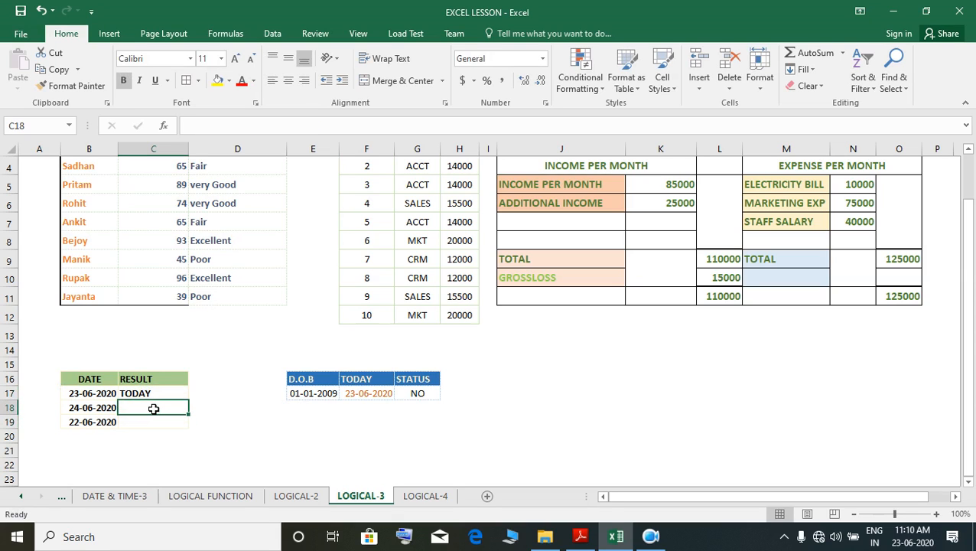
{"action": "type", "text": "=I"}
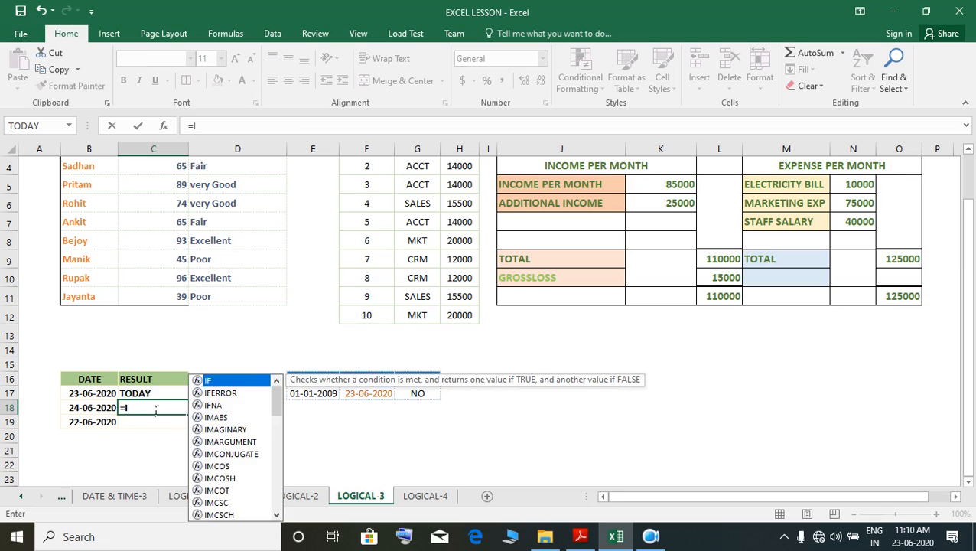
{"action": "type", "text": "F("}
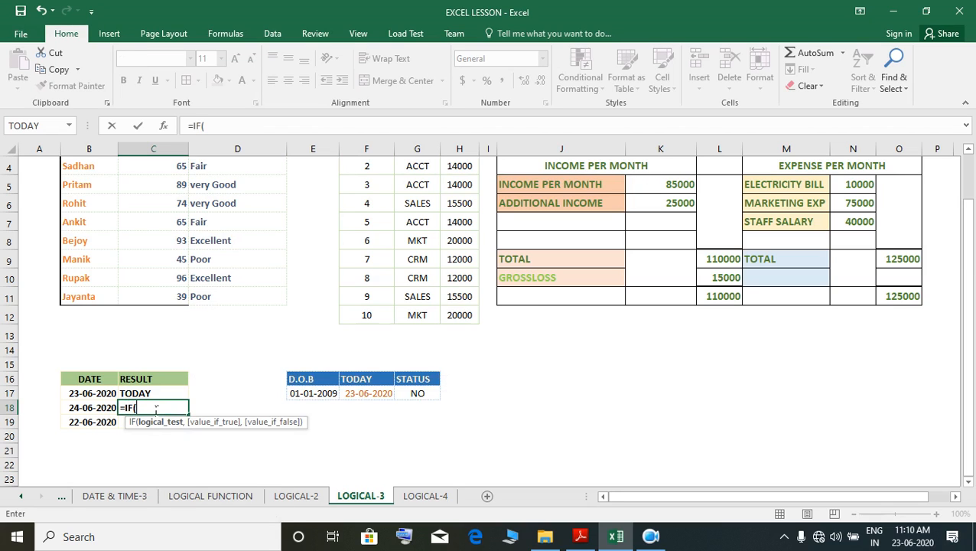
{"action": "key", "text": "Left"}
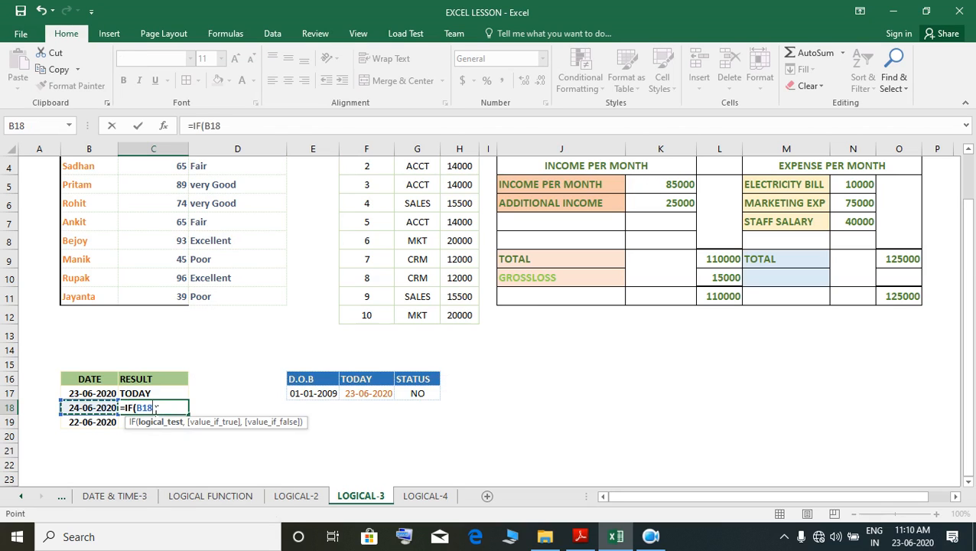
{"action": "type", "text": ">T"}
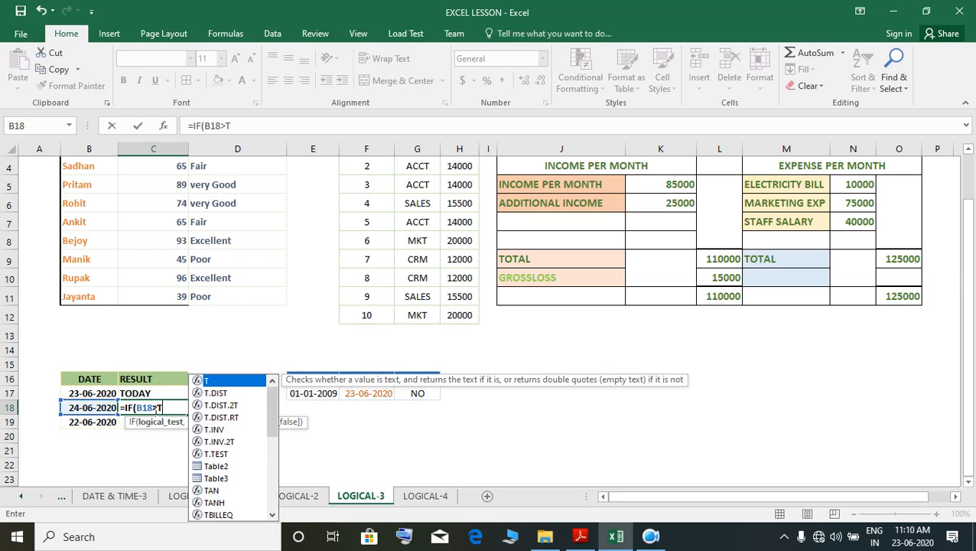
{"action": "type", "text": "ODAY"}
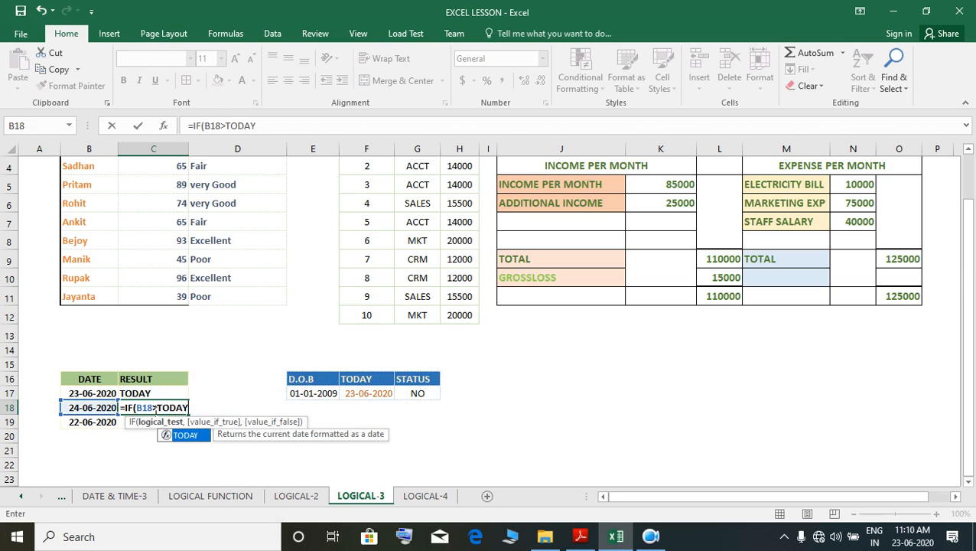
{"action": "type", "text": "()"}
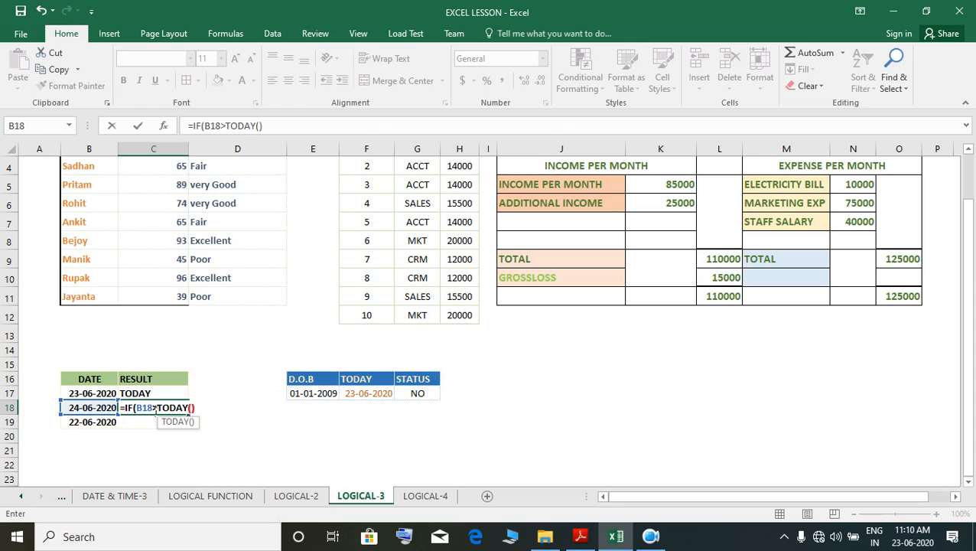
{"action": "type", "text": ","}
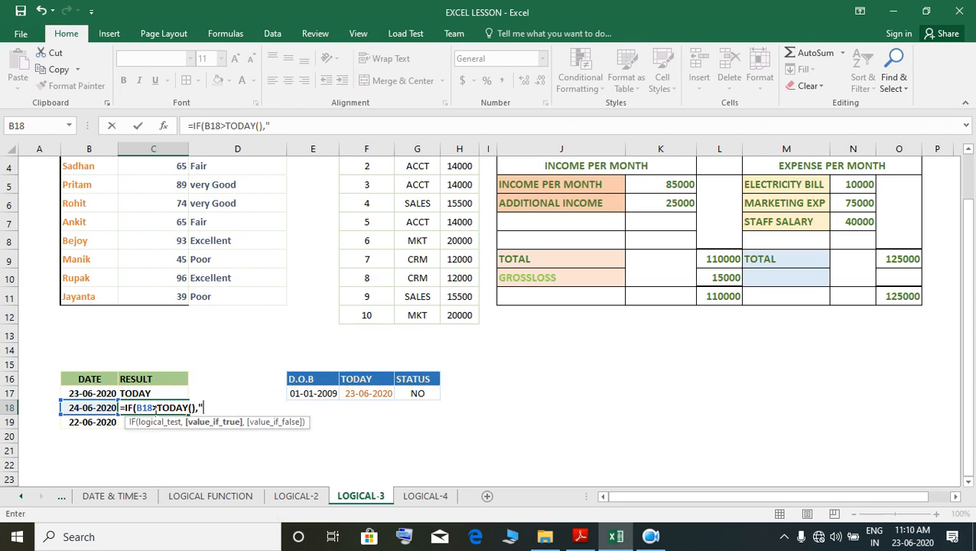
{"action": "type", "text": "\"TOMORROW"}
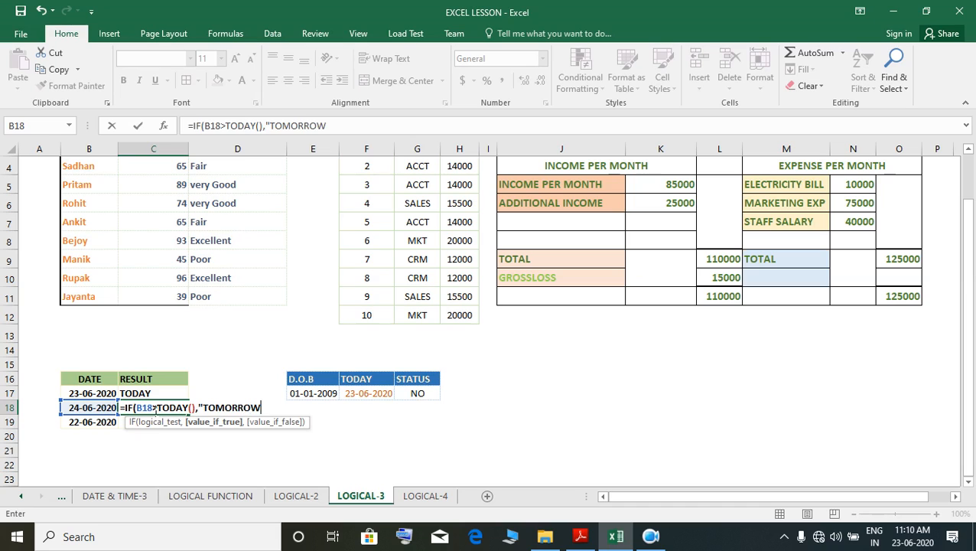
{"action": "type", "text": "\","}
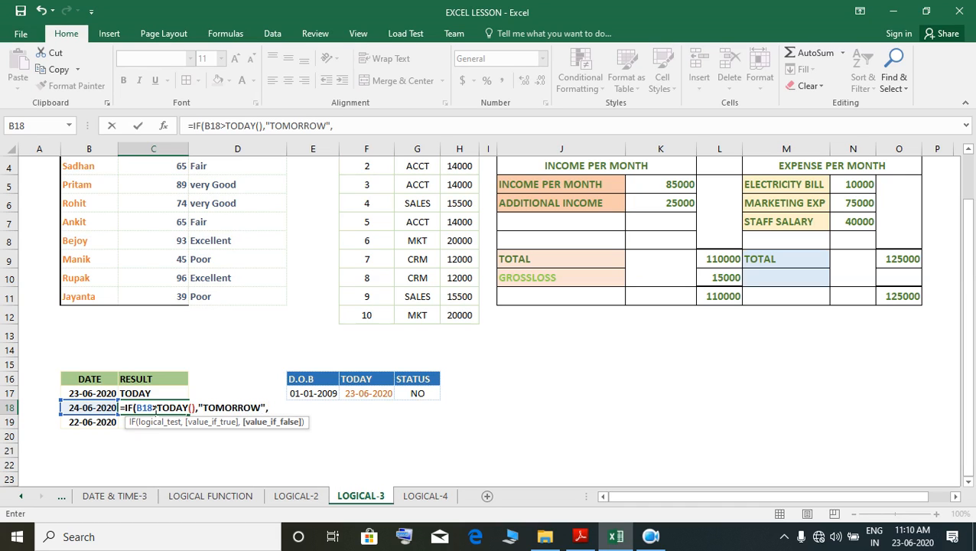
{"action": "type", "text": ")"}
{"action": "key", "text": "Return"}
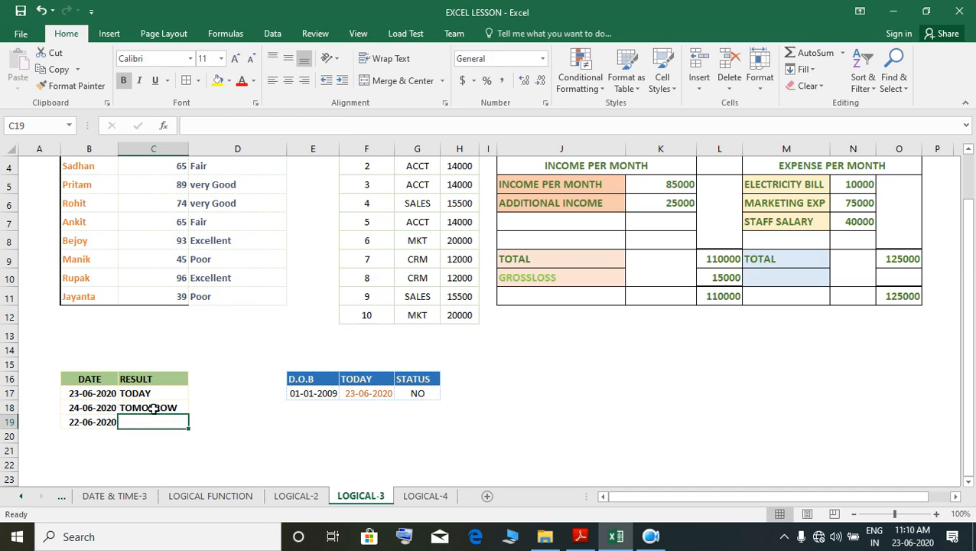
- Enter =IF(B19<TODAY(),"YESTERDAY","") in C19 as the result for the third date
{"action": "type", "text": "="}
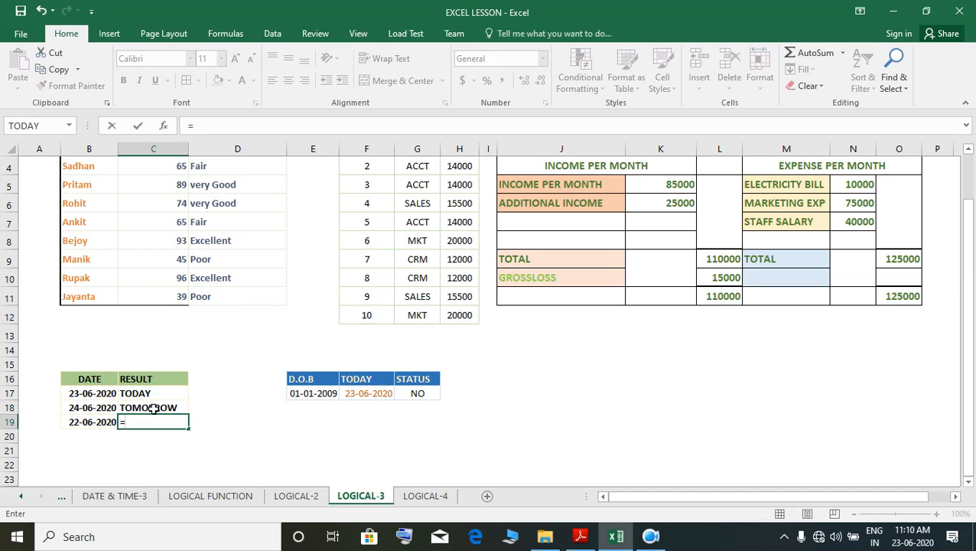
{"action": "type", "text": "IF("}
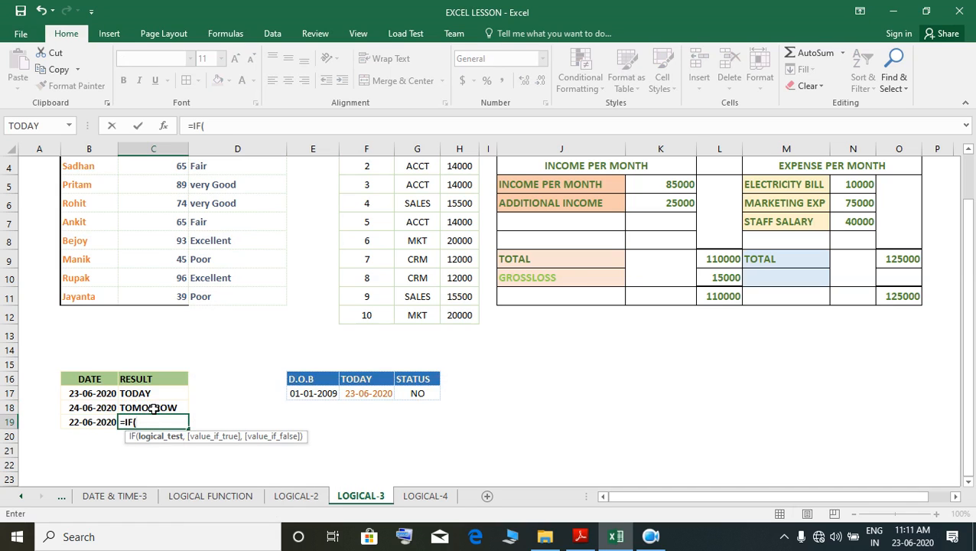
{"action": "key", "text": "Left"}
{"action": "type", "text": "<TO"}
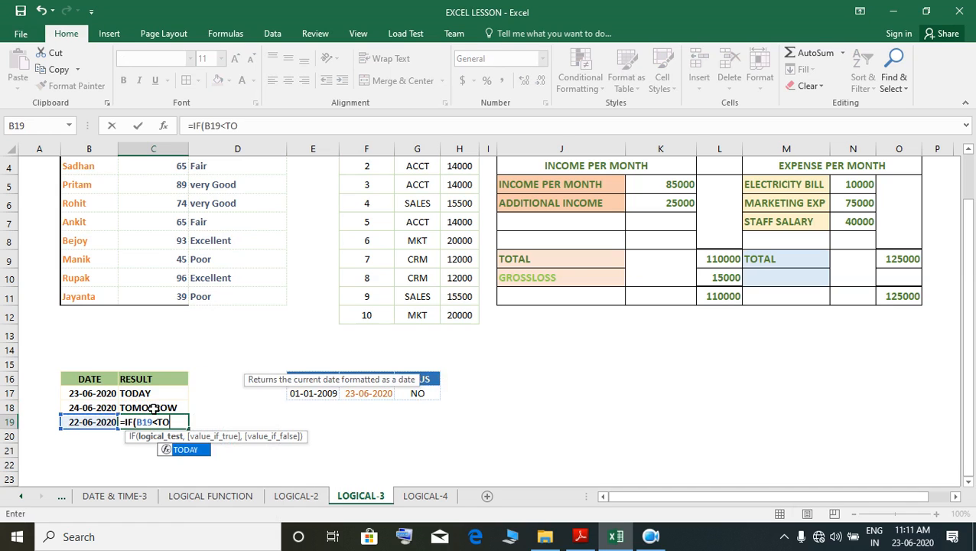
{"action": "type", "text": "DAY"}
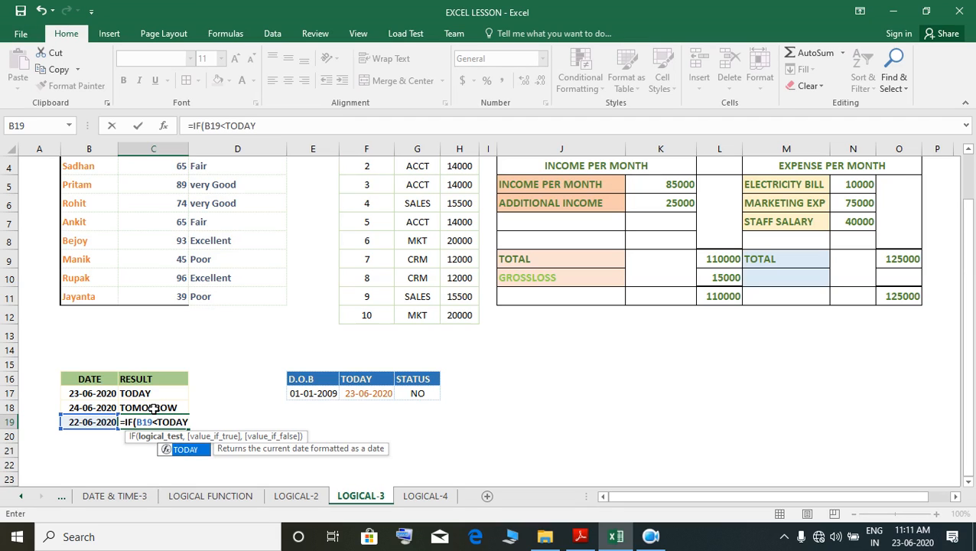
{"action": "type", "text": "(),"}
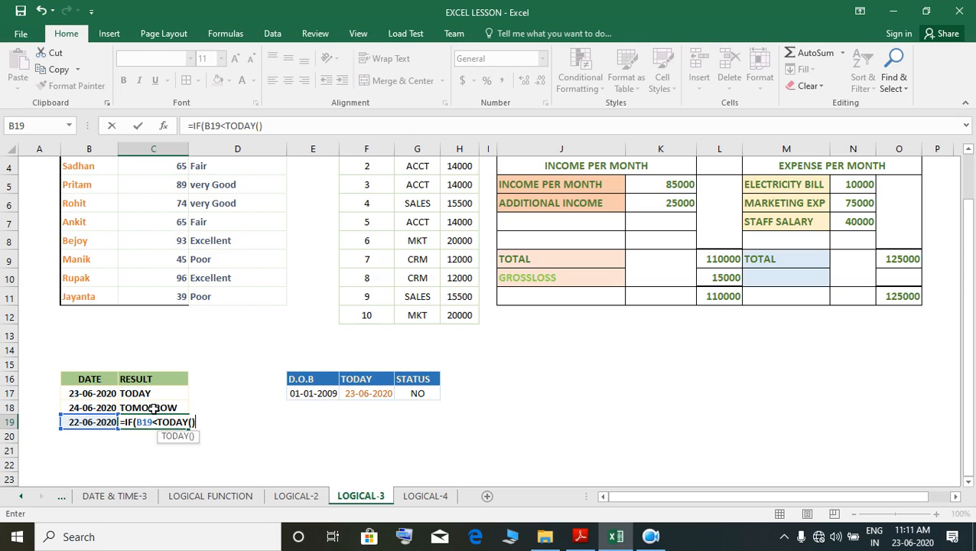
{"action": "type", "text": "\""}
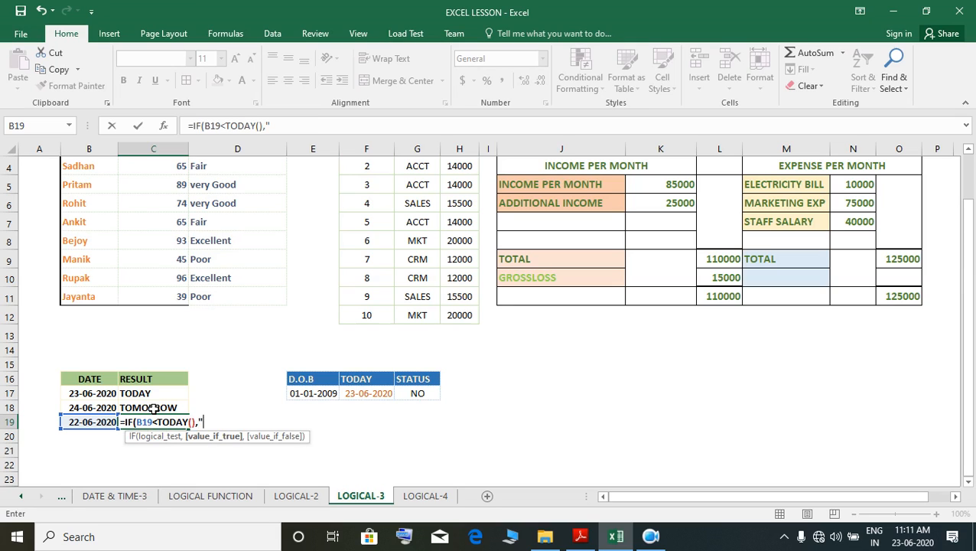
{"action": "type", "text": "YESTERDAY"}
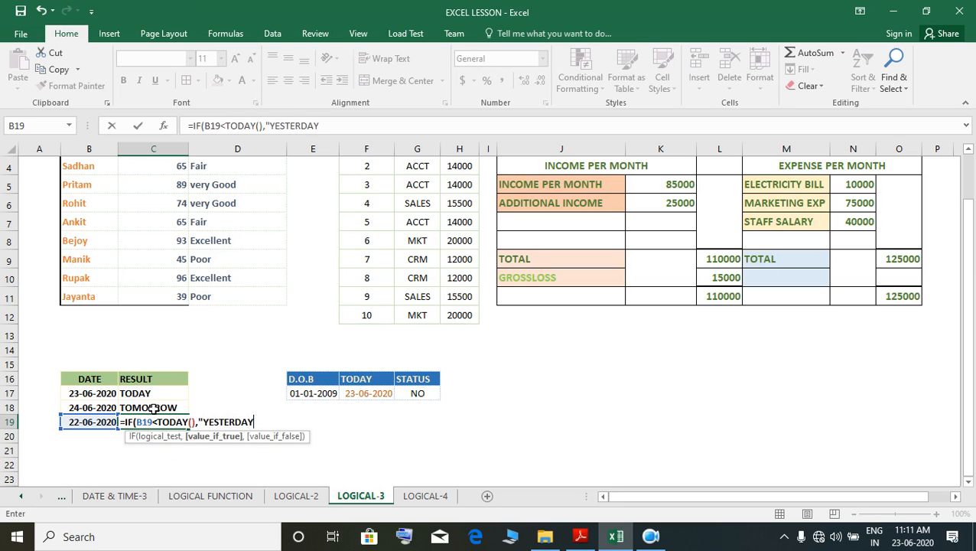
{"action": "type", "text": "\",\""}
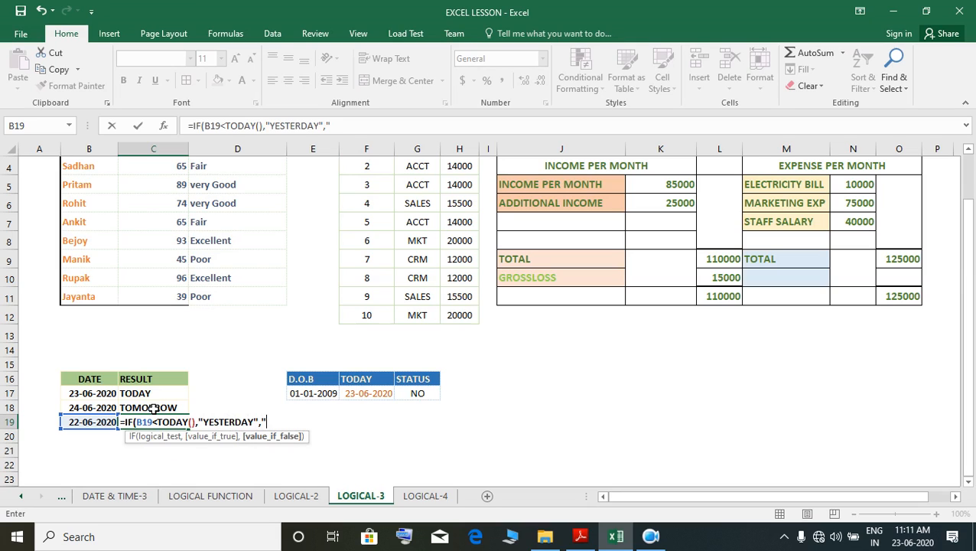
{"action": "type", "text": "\")"}
{"action": "key", "text": "Return"}
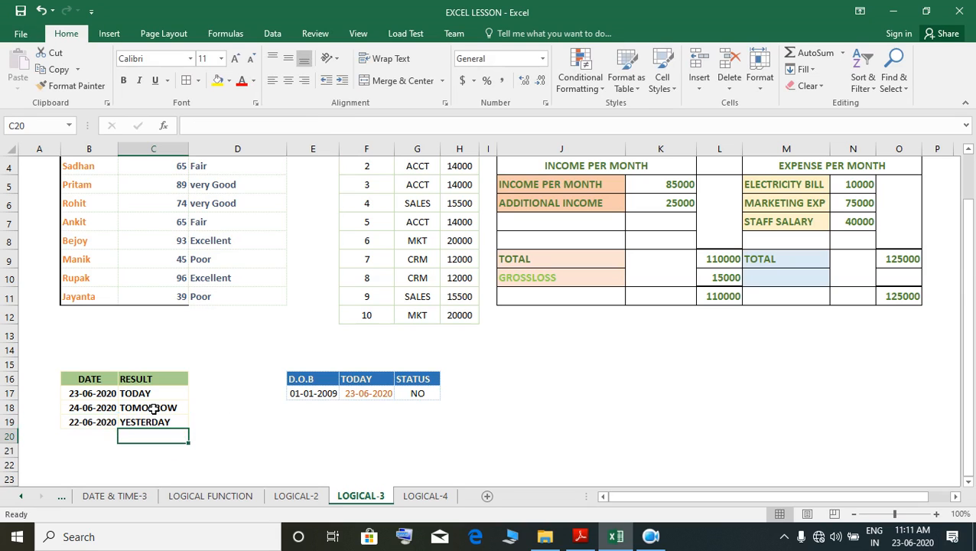
- Clear the dates in B17:B19 to test the result formulas with blank cells
{"action": "left_click_drag", "start_coordinate": [75, 394], "coordinate": [82, 422]}
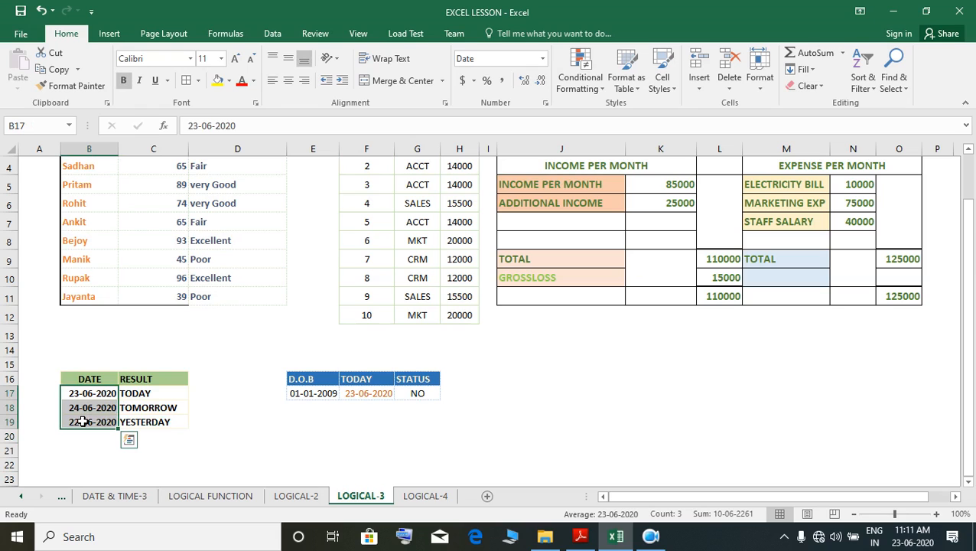
{"action": "key", "text": "Delete"}
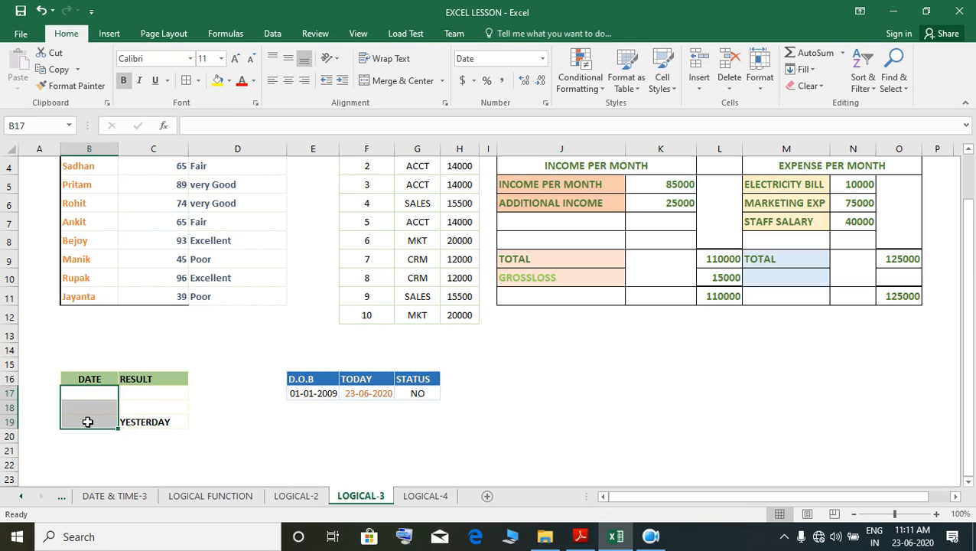
- Compare the blank date cells B17 and B19 with the result formulas in C17 and C19
{"action": "left_click", "coordinate": [88, 427]}
{"action": "left_click", "coordinate": [137, 428]}
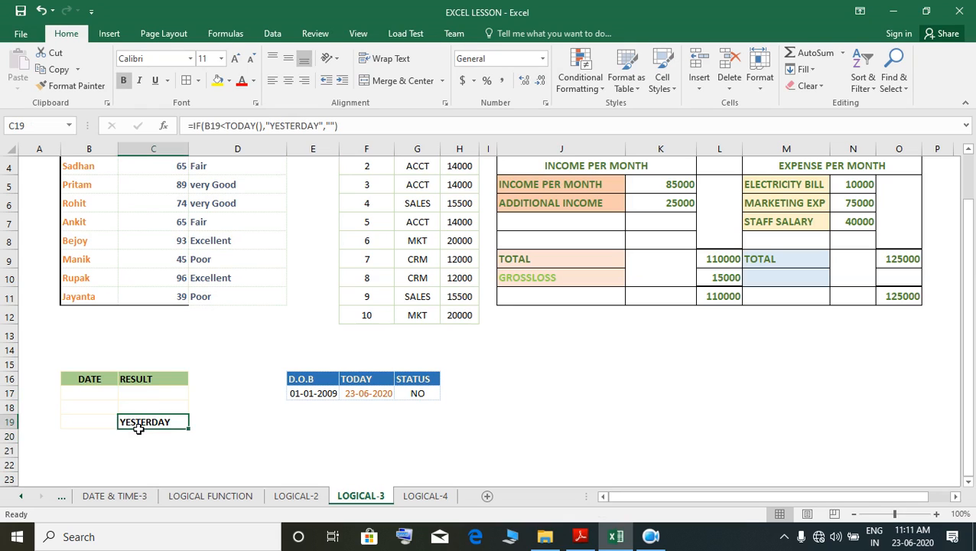
{"action": "left_click", "coordinate": [93, 427]}
{"action": "left_click", "coordinate": [146, 430]}
{"action": "left_click", "coordinate": [98, 429]}
{"action": "left_click", "coordinate": [136, 425]}
{"action": "left_click", "coordinate": [97, 421]}
{"action": "left_click", "coordinate": [147, 426]}
{"action": "left_click", "coordinate": [96, 427]}
{"action": "left_click", "coordinate": [124, 428]}
{"action": "left_click", "coordinate": [98, 426]}
{"action": "left_click", "coordinate": [144, 425]}
{"action": "left_click", "coordinate": [138, 394]}
{"action": "left_click", "coordinate": [100, 394]}
{"action": "left_click", "coordinate": [142, 394]}
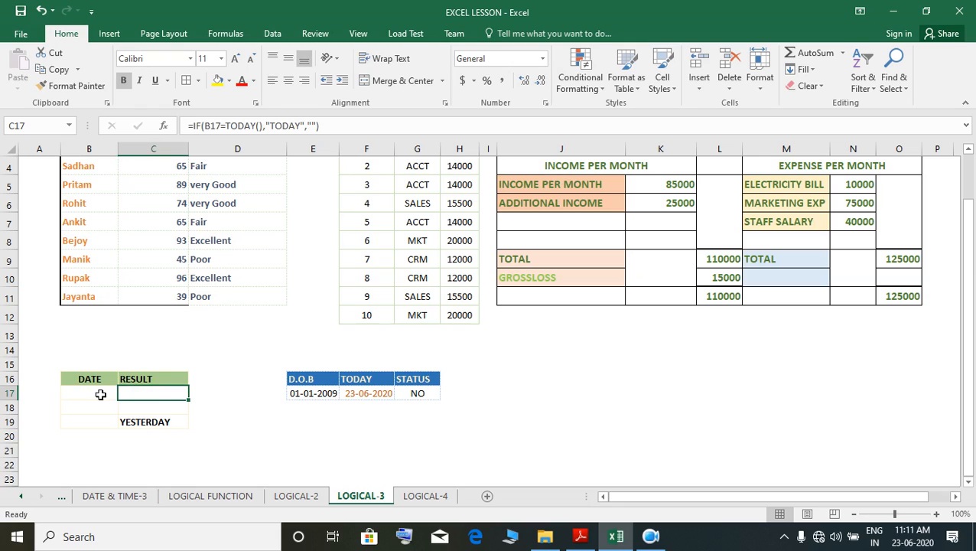
{"action": "left_click", "coordinate": [157, 423]}
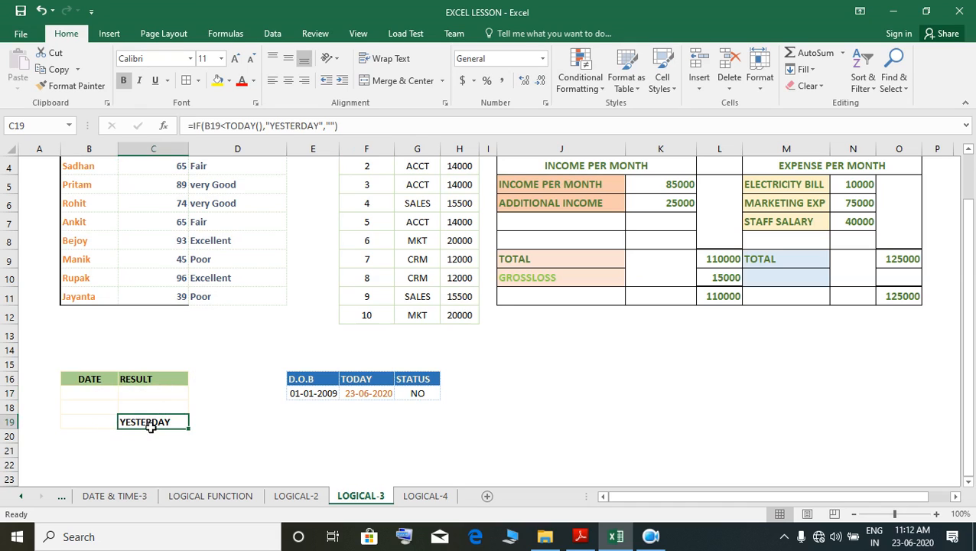
- Try 0 as the date in B19 to test the YESTERDAY formula, and clear the cell again
{"action": "left_click", "coordinate": [98, 426]}
{"action": "type", "text": "0"}
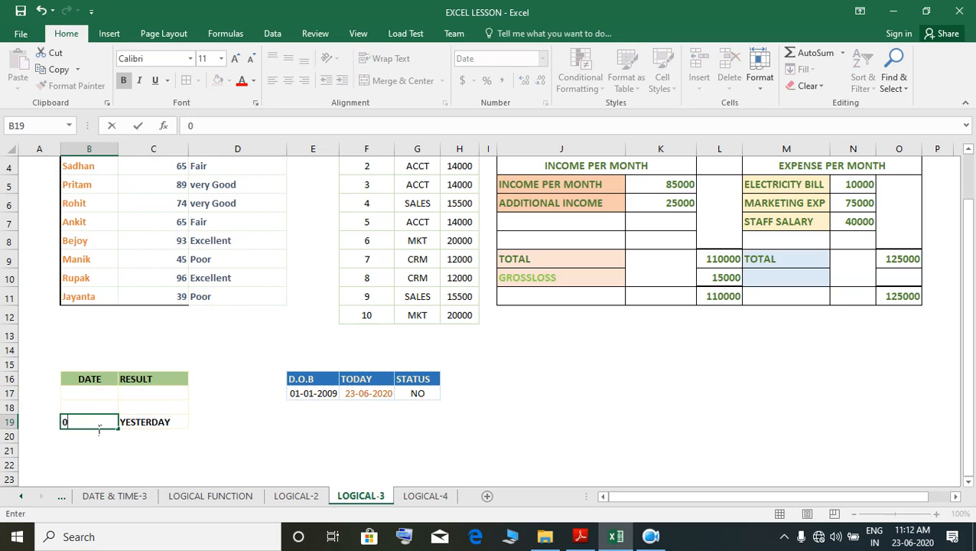
{"action": "key", "text": "Return"}
{"action": "left_click", "coordinate": [105, 422]}
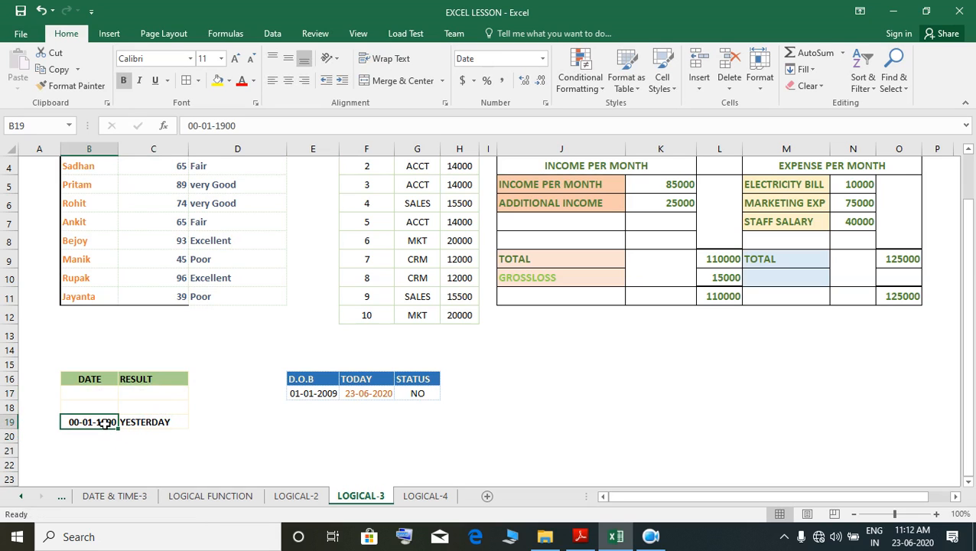
{"action": "key", "text": "Delete"}
{"action": "left_click", "coordinate": [142, 421]}
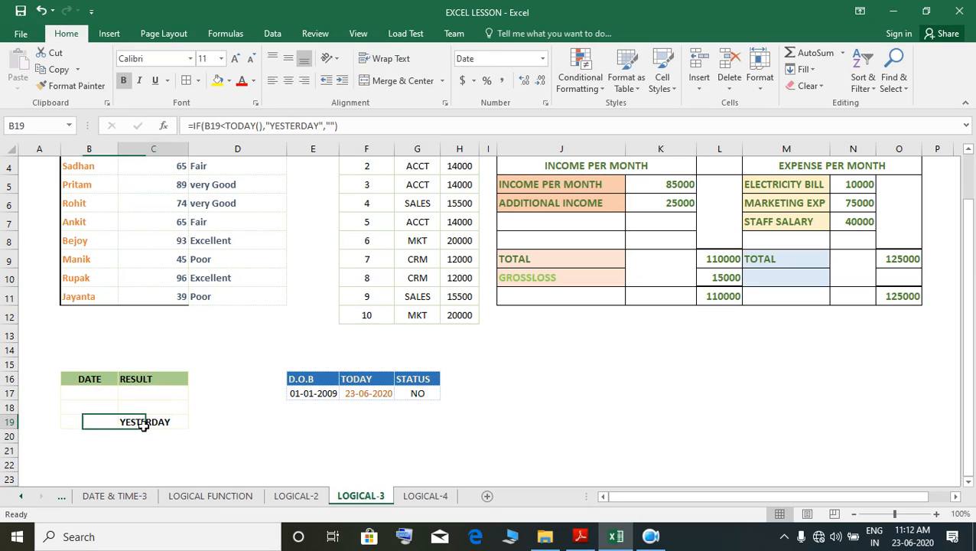
{"action": "left_click", "coordinate": [94, 427]}
{"action": "left_click", "coordinate": [141, 426]}
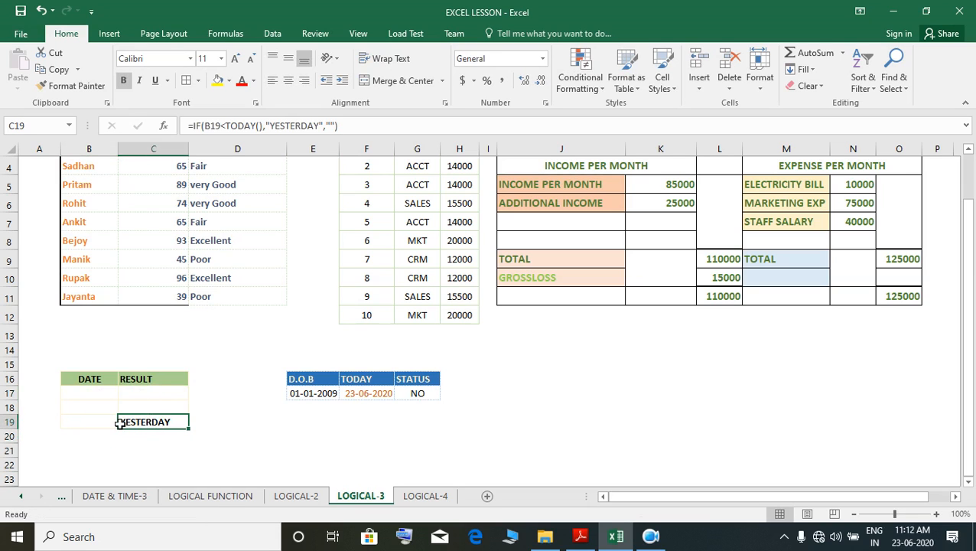
- Enter the date 24/06/2020 in B17 as a test value for the TODAY formula
{"action": "left_click", "coordinate": [144, 394]}
{"action": "left_click", "coordinate": [82, 395]}
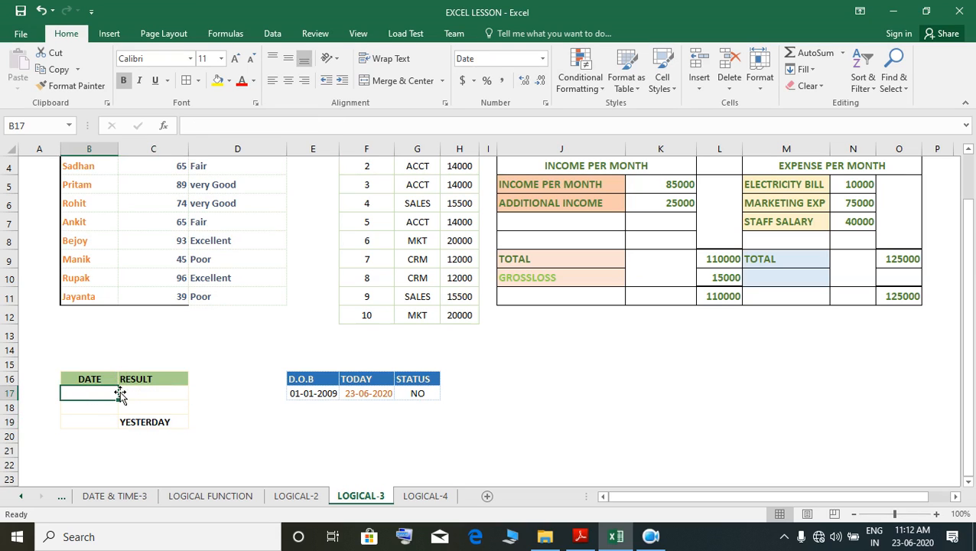
{"action": "type", "text": "240"}
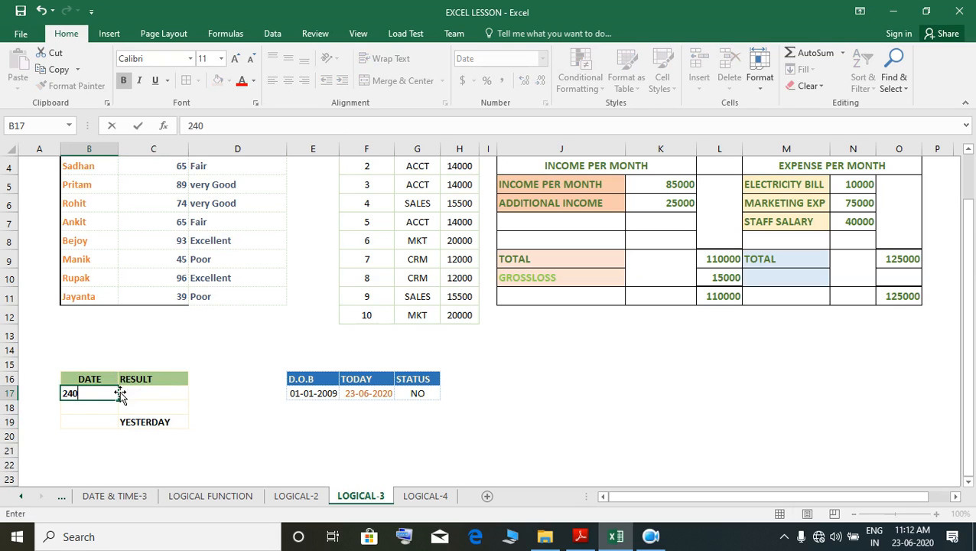
{"action": "key", "text": "BackSpace"}
{"action": "type", "text": "06/"}
{"action": "key", "text": "BackSpace"}
{"action": "key", "text": "BackSpace"}
{"action": "key", "text": "BackSpace"}
{"action": "type", "text": "06/2020"}
{"action": "key", "text": "Return"}
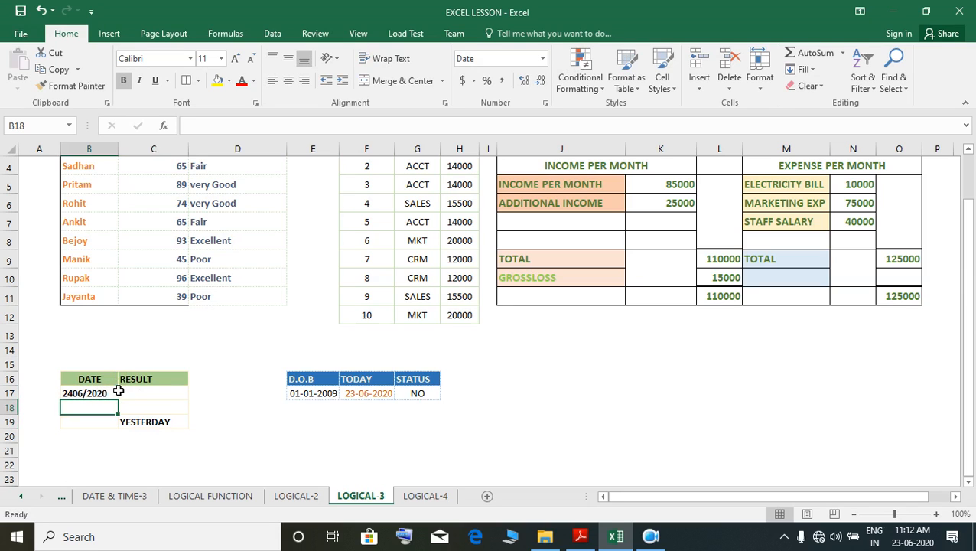
{"action": "left_click", "coordinate": [82, 394]}
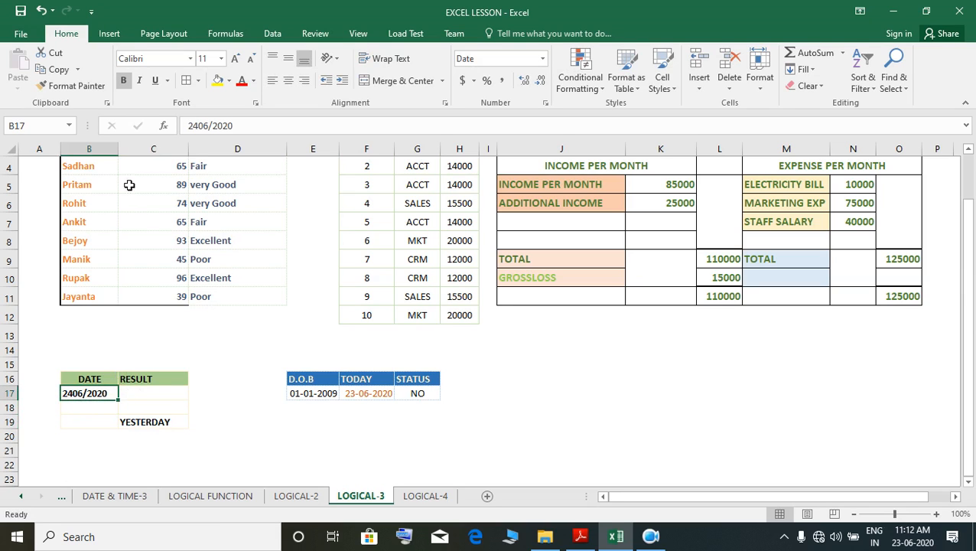
{"action": "left_click", "coordinate": [205, 127]}
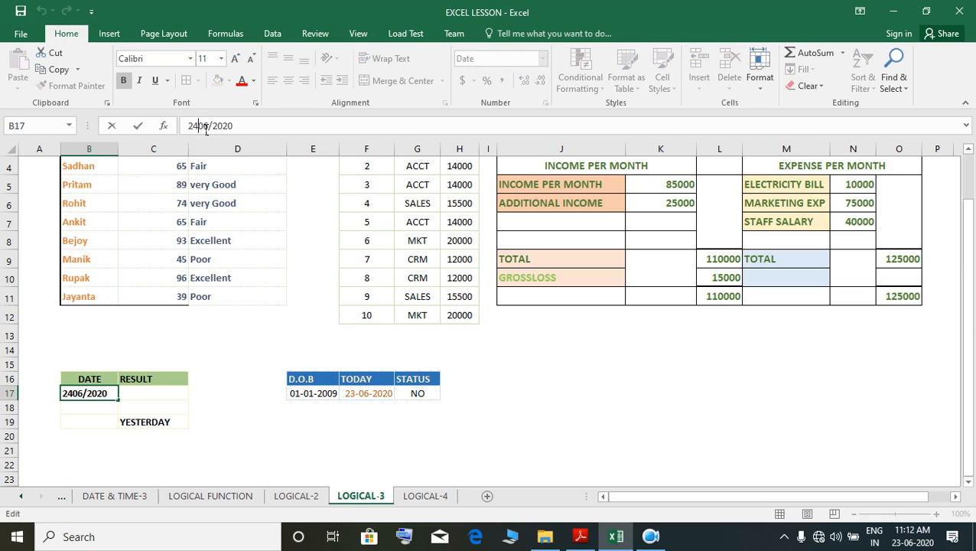
{"action": "type", "text": "/"}
{"action": "key", "text": "Return"}
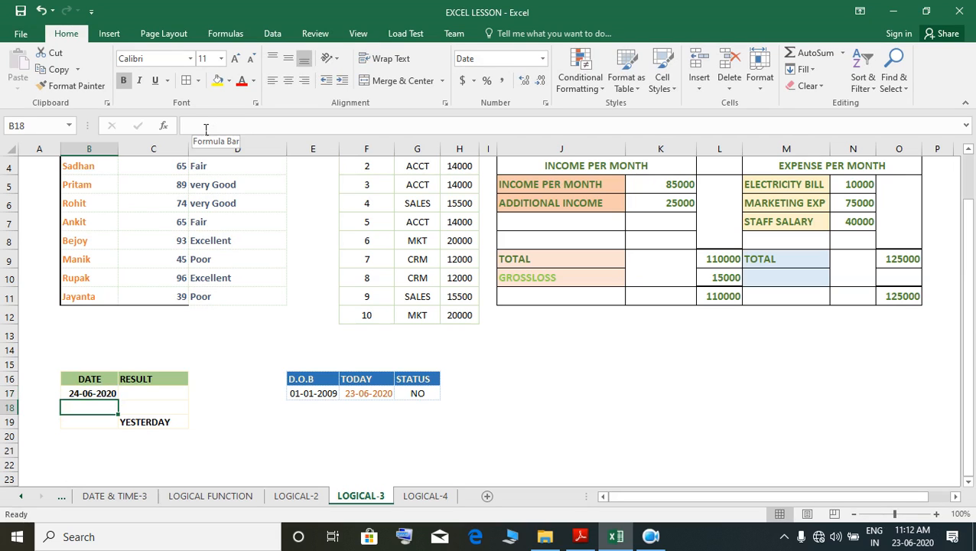
- Enter the date 23/06/2020 in B18 as a test value for the TOMORROW formula
{"action": "left_click", "coordinate": [167, 395]}
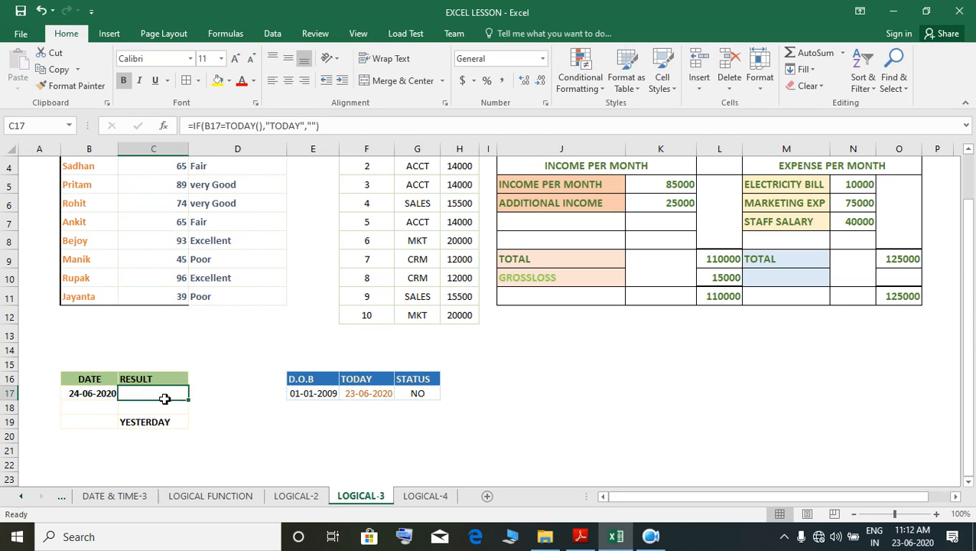
{"action": "left_click", "coordinate": [117, 408]}
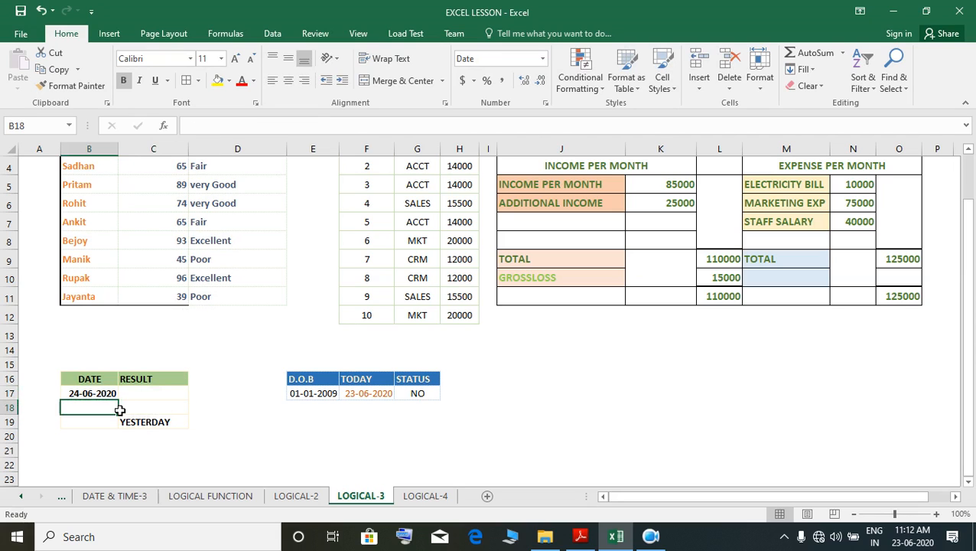
{"action": "type", "text": "23/06/2020"}
{"action": "key", "text": "Return"}
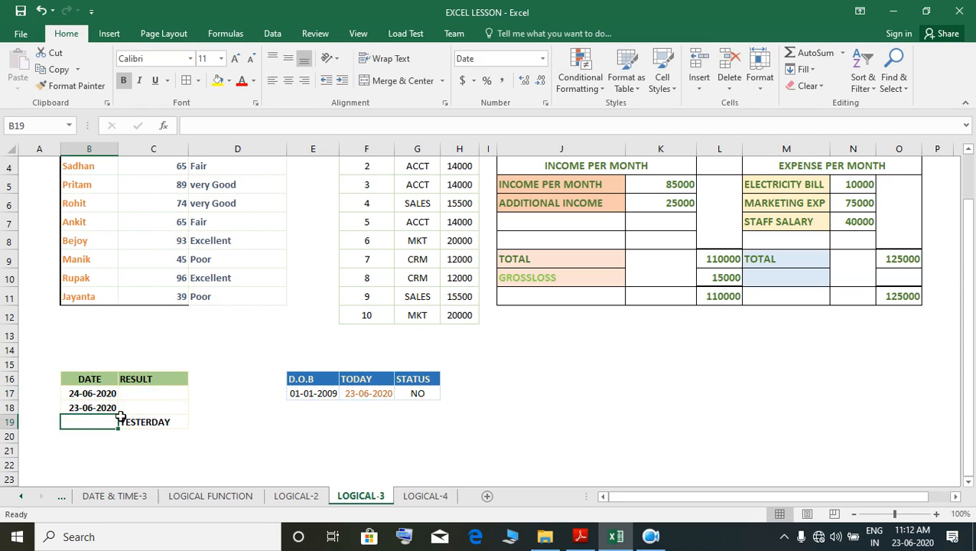
- Enter the date 27/06/2020 in B19 as a test value for the YESTERDAY formula
{"action": "type", "text": "22"}
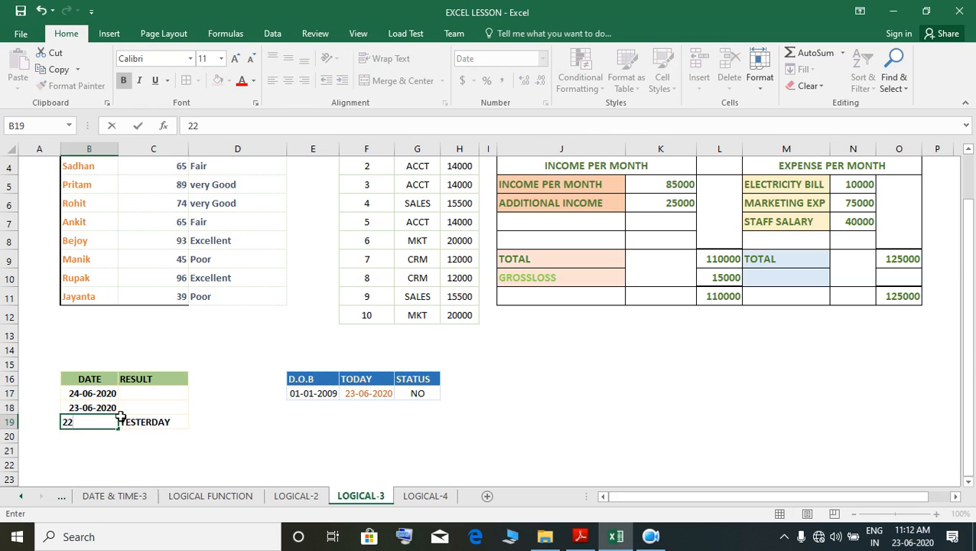
{"action": "key", "text": "BackSpace"}
{"action": "type", "text": "1"}
{"action": "key", "text": "BackSpace"}
{"action": "key", "text": "BackSpace"}
{"action": "type", "text": "27/06/2020"}
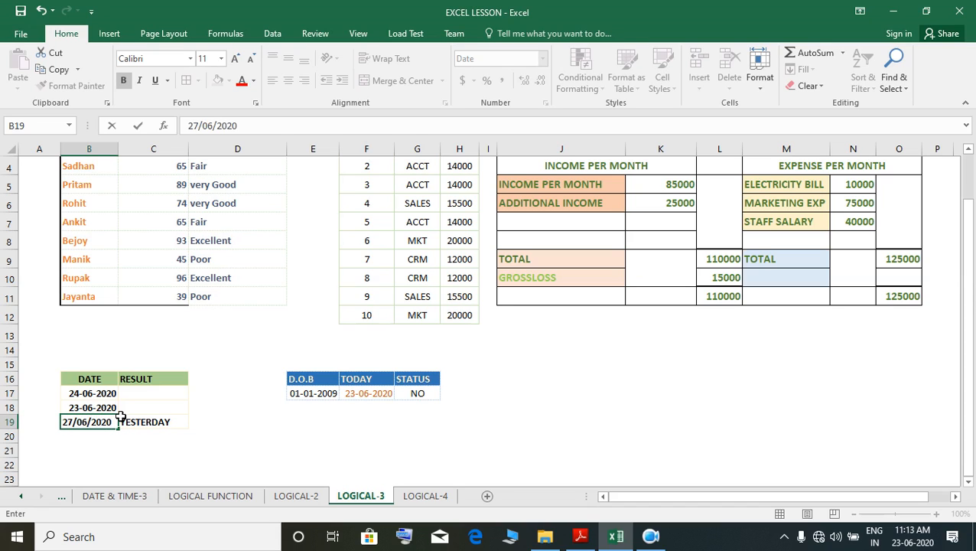
{"action": "key", "text": "Return"}
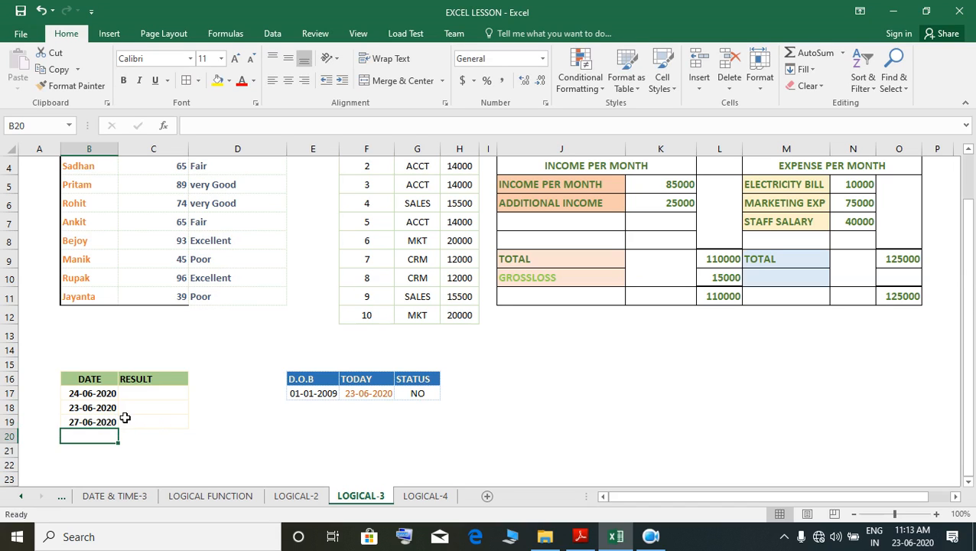
- Review the IF formulas in C19, C17 and C18 against the new test dates
{"action": "left_click", "coordinate": [150, 426]}
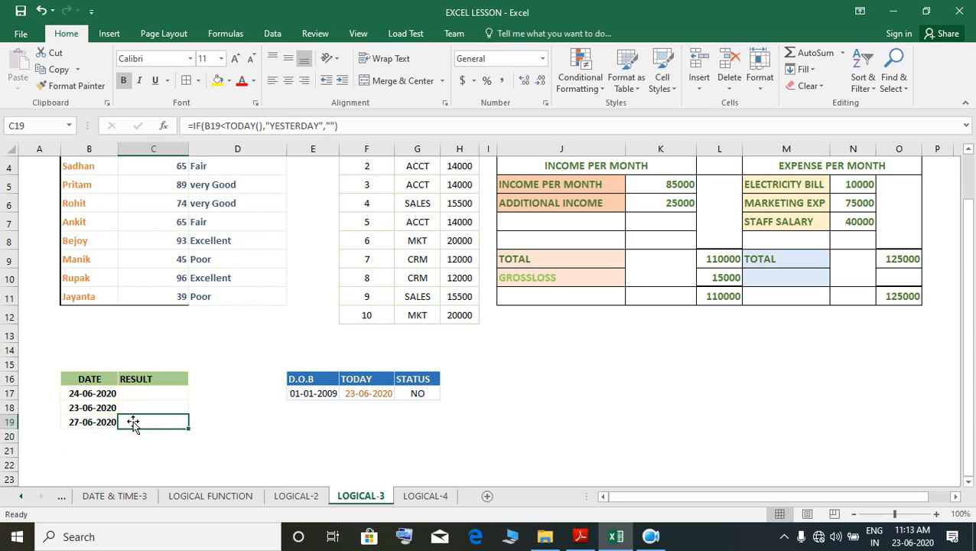
{"action": "left_click", "coordinate": [136, 394]}
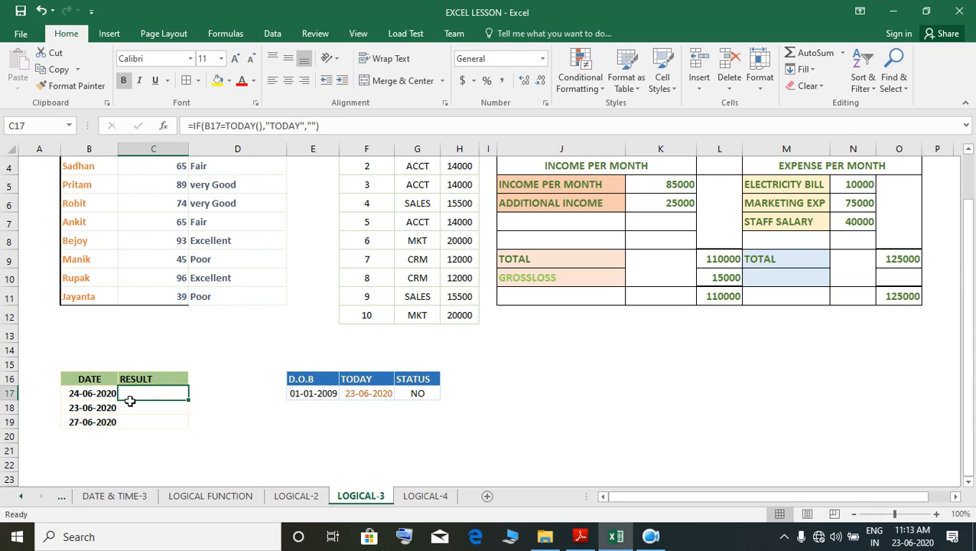
{"action": "double_click", "coordinate": [130, 399]}
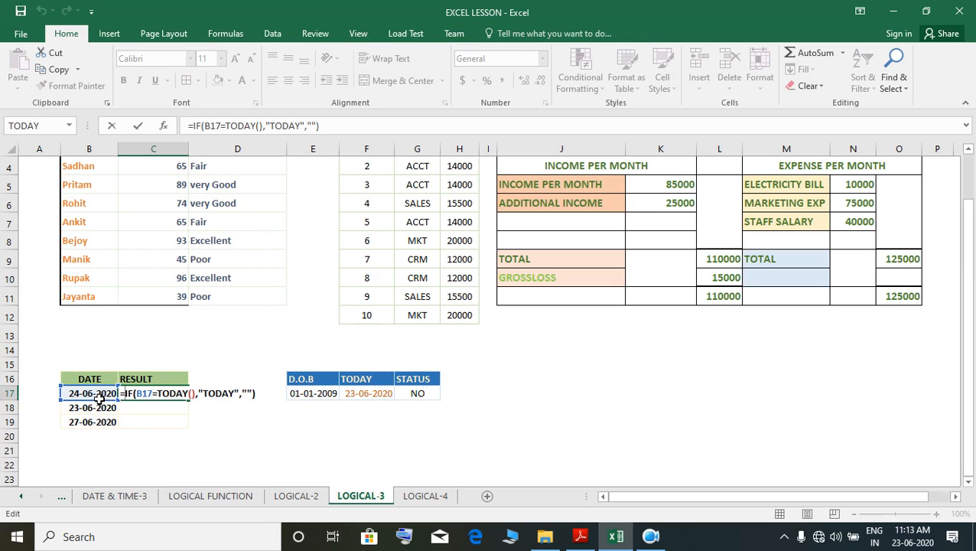
{"action": "key", "text": "Return"}
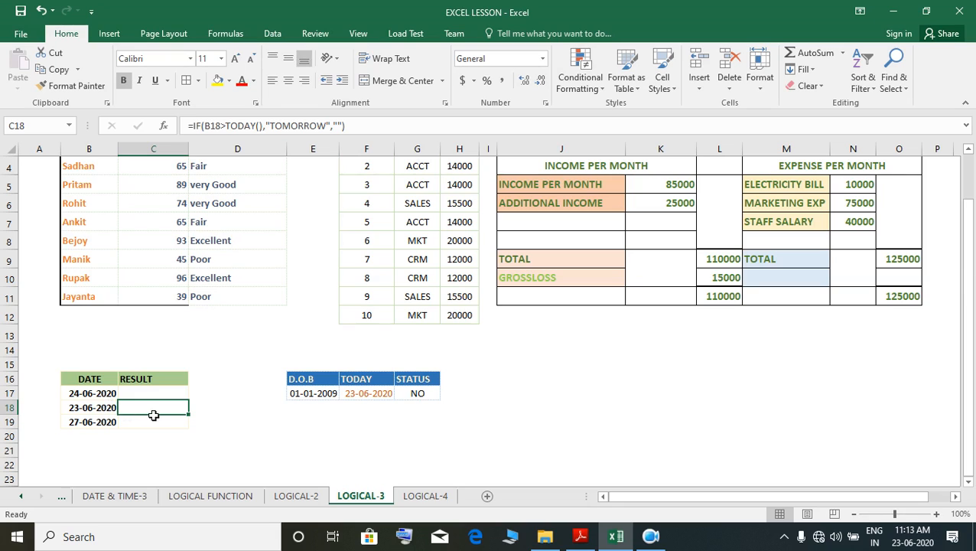
{"action": "double_click", "coordinate": [155, 412]}
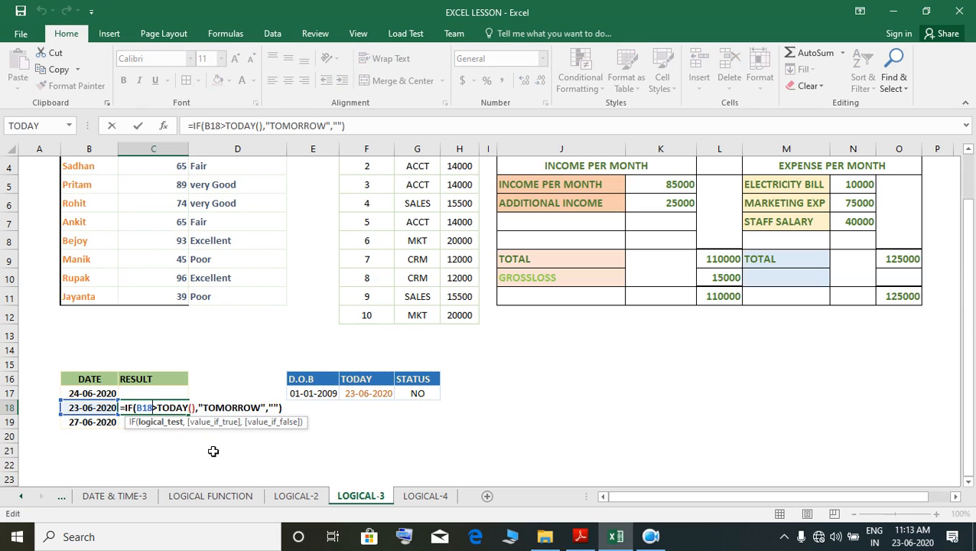
{"action": "key", "text": "Return"}
{"action": "key", "text": "Up"}
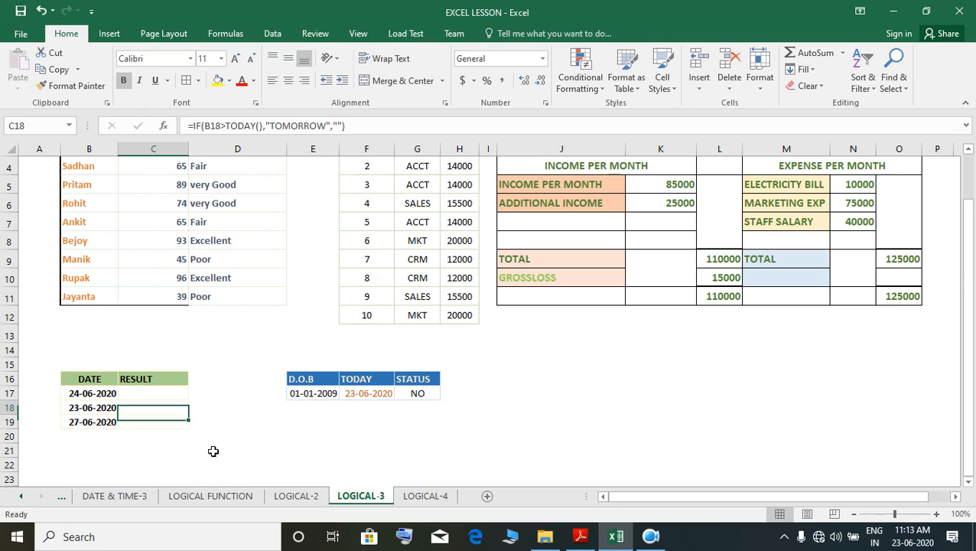
- Begin a new IF formula in C17 that tests whether B17 is blank, entering =IF(B17="",
{"action": "key", "text": "Up"}
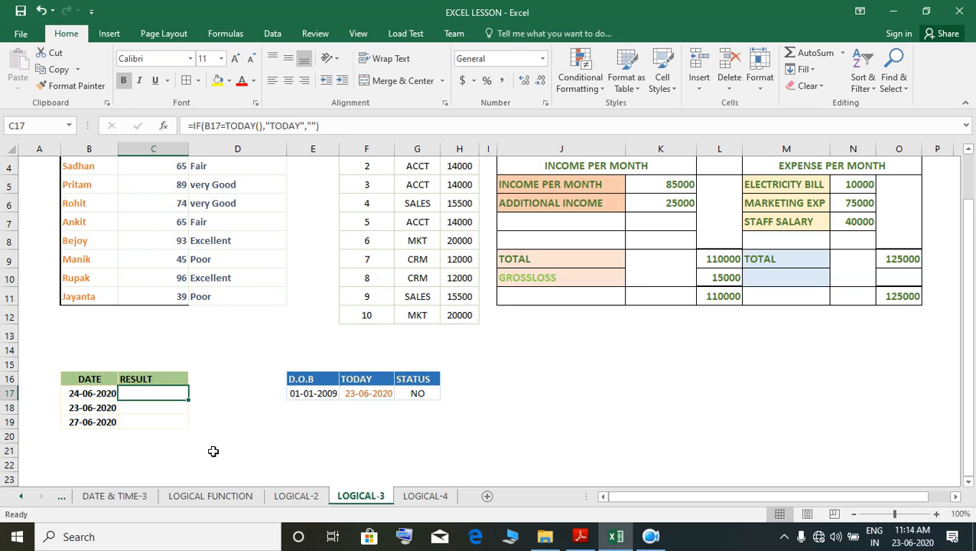
{"action": "type", "text": "=IF("}
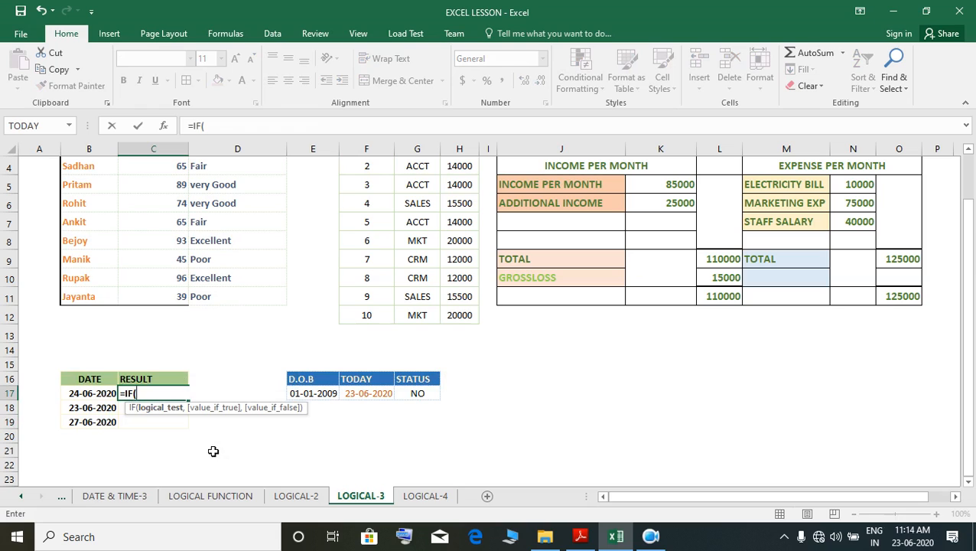
{"action": "key", "text": "Left"}
{"action": "type", "text": "="}
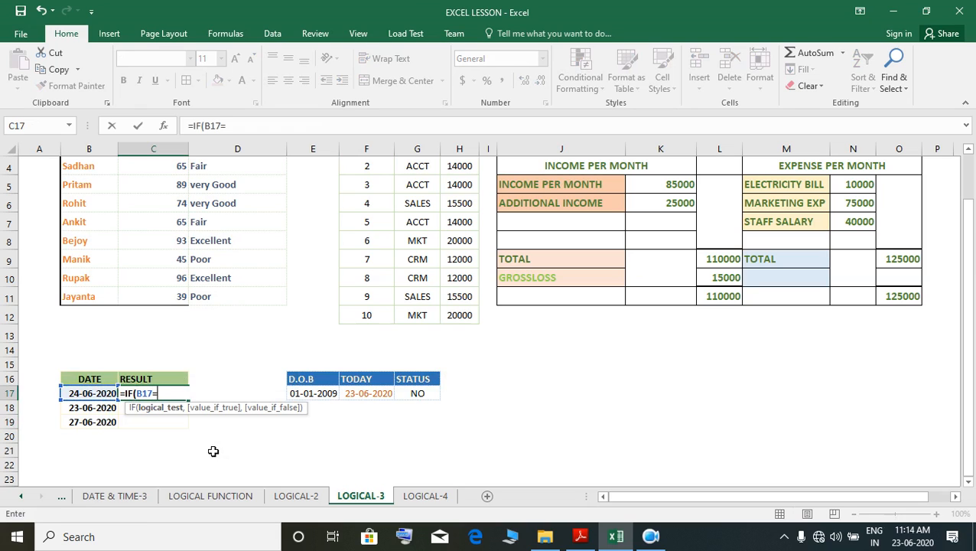
{"action": "type", "text": "\"\","}
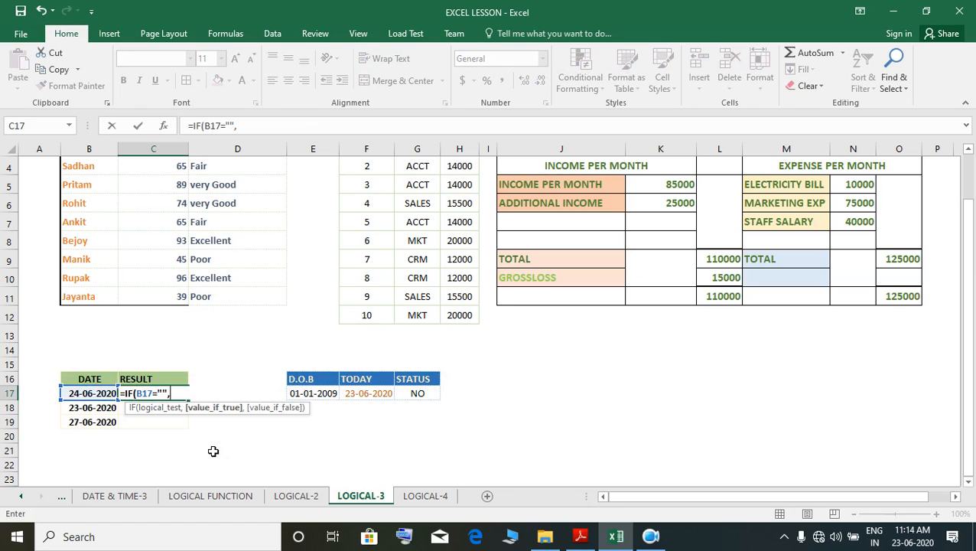
- Add a nested IF to the C17 formula that returns "TODAY" when B17 equals TODAY()
{"action": "type", "text": "I"}
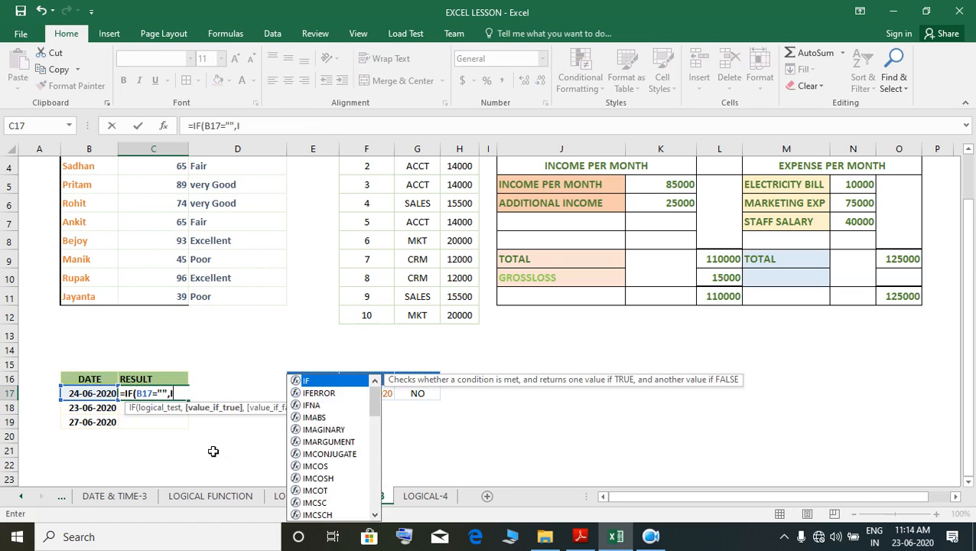
{"action": "type", "text": "F"}
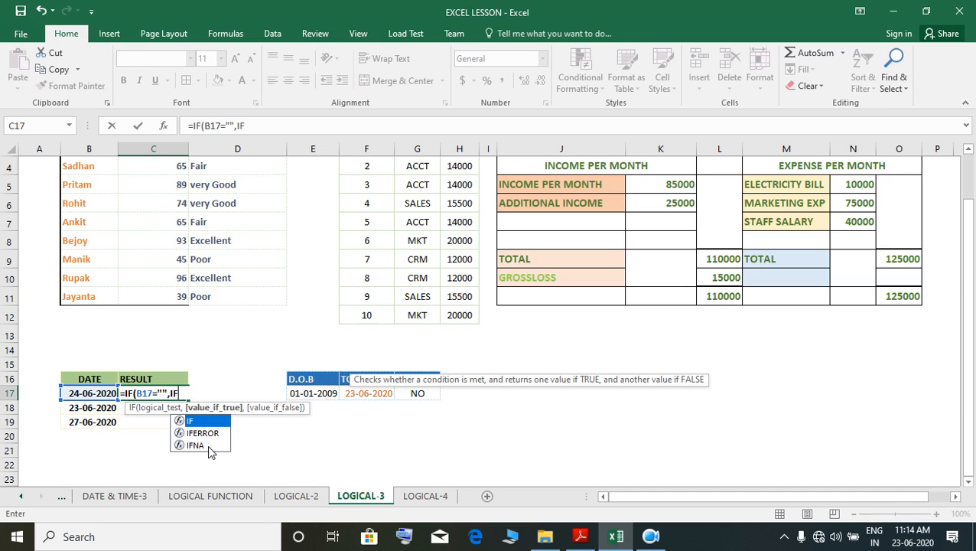
{"action": "type", "text": "("}
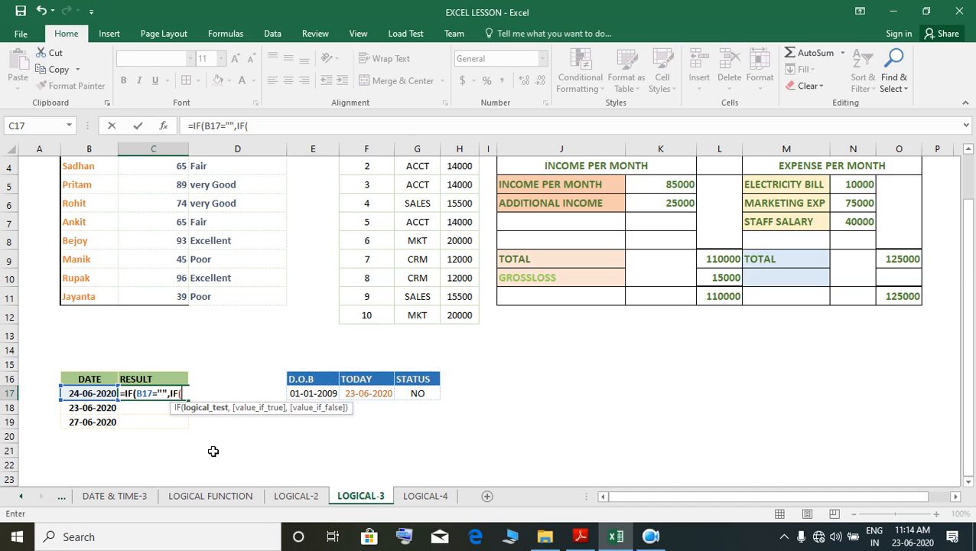
{"action": "key", "text": "Left"}
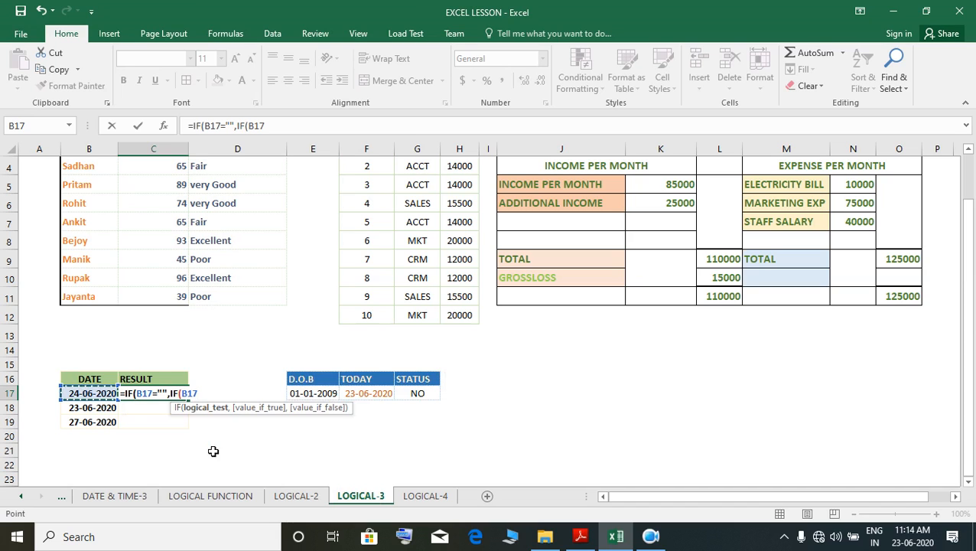
{"action": "type", "text": "=T"}
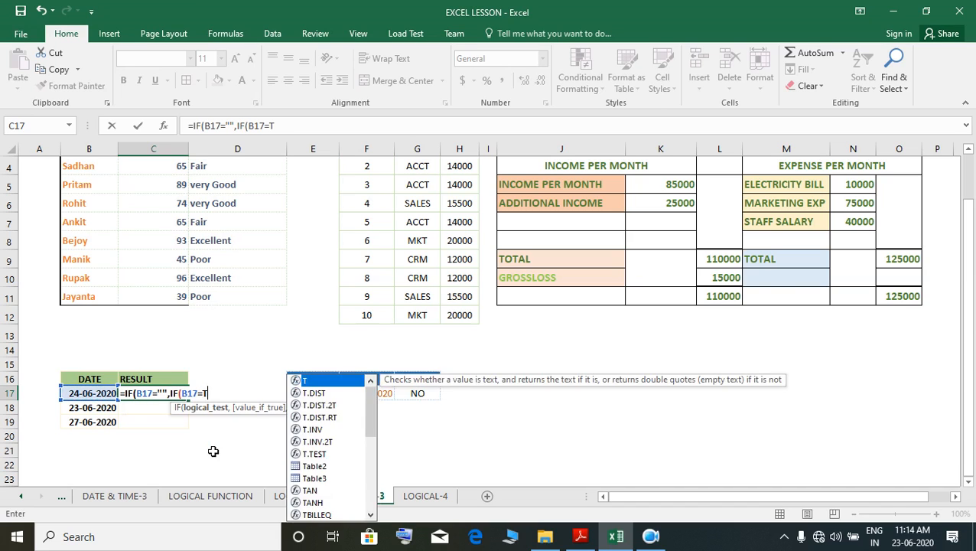
{"action": "type", "text": "ODAY"}
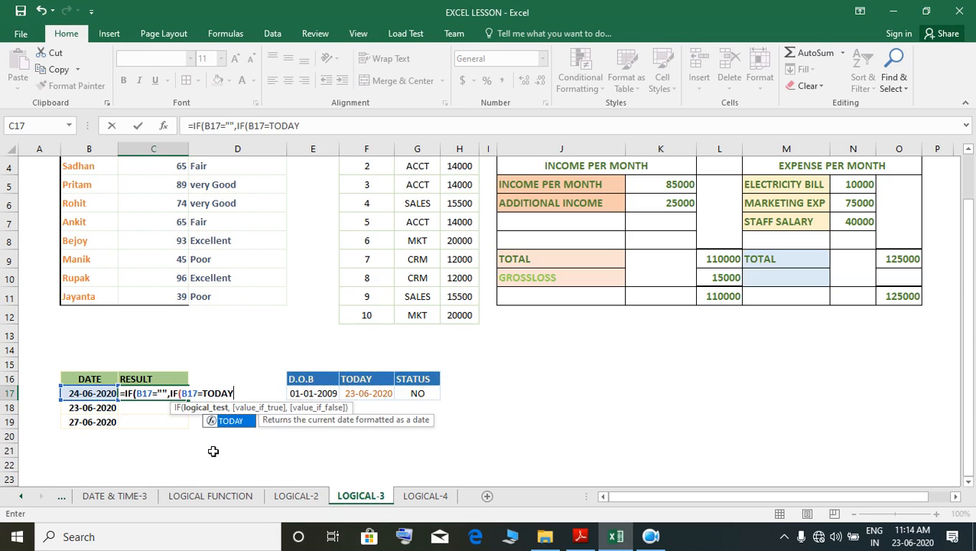
{"action": "type", "text": "(),"}
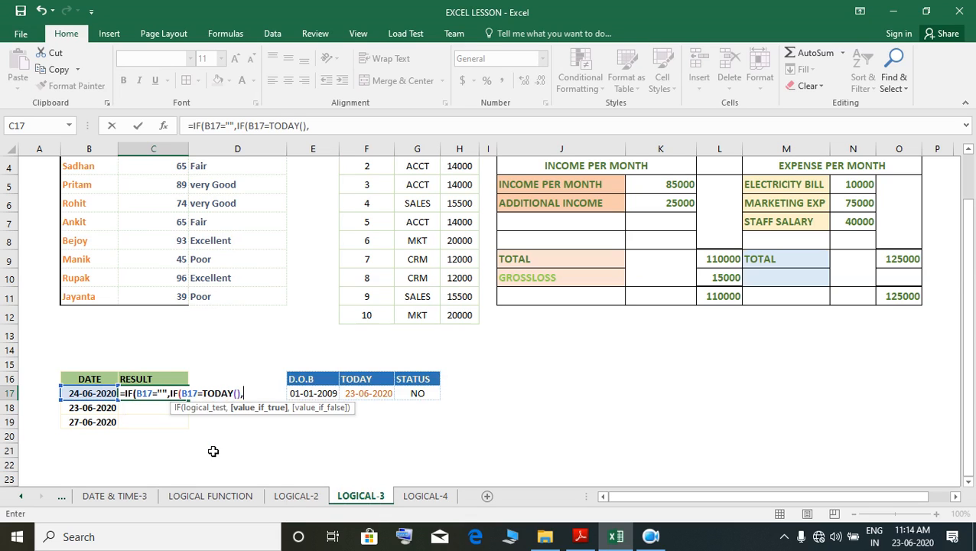
{"action": "type", "text": "\"TODAY\",I"}
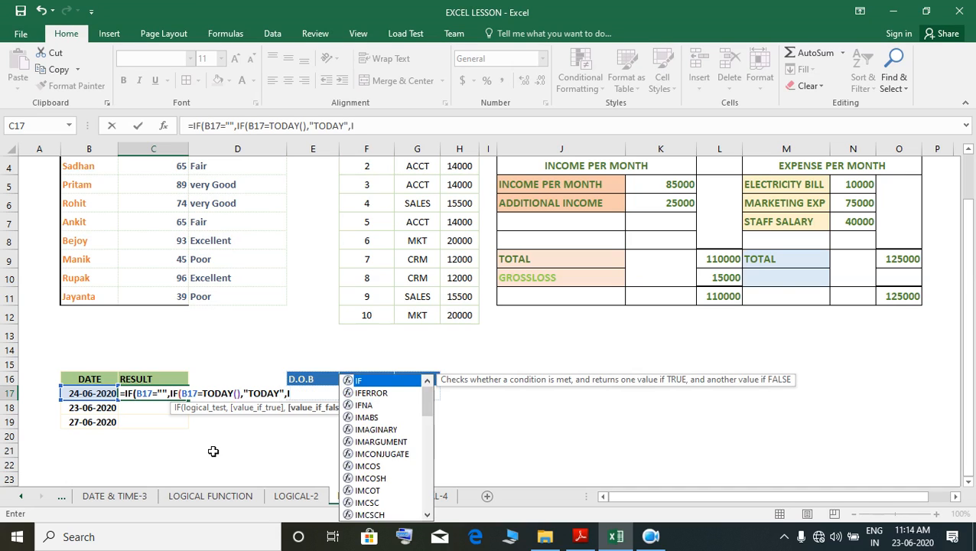
- Nest a further IF in the C17 formula that returns "TOMORROW" when B17 is greater than TODAY()
{"action": "type", "text": "F("}
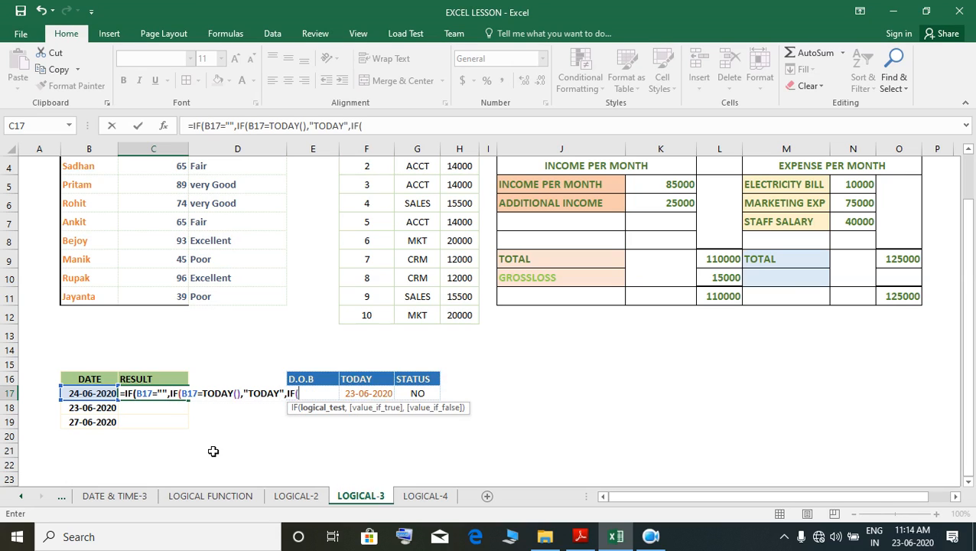
{"action": "key", "text": "Left"}
{"action": "type", "text": ">"}
{"action": "type", "text": "TODA"}
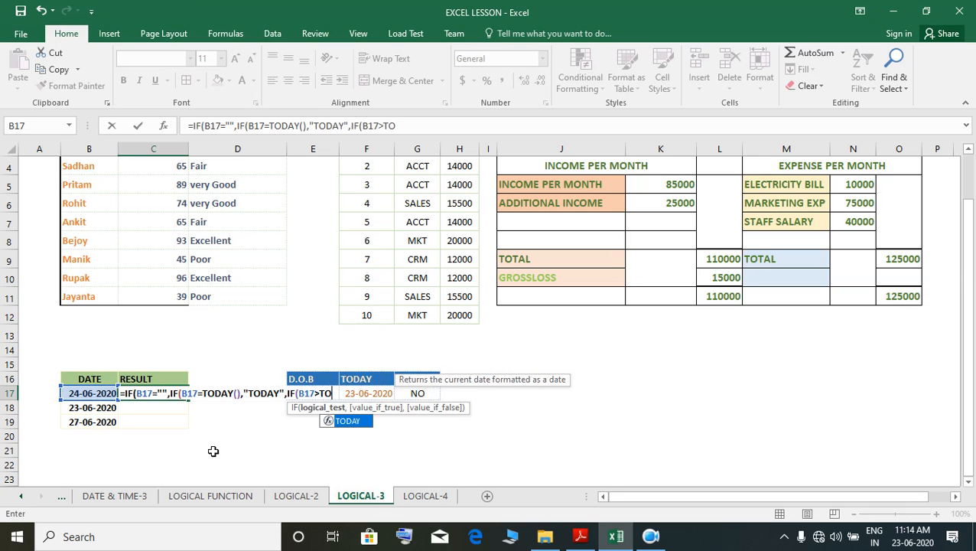
{"action": "type", "text": "Y"}
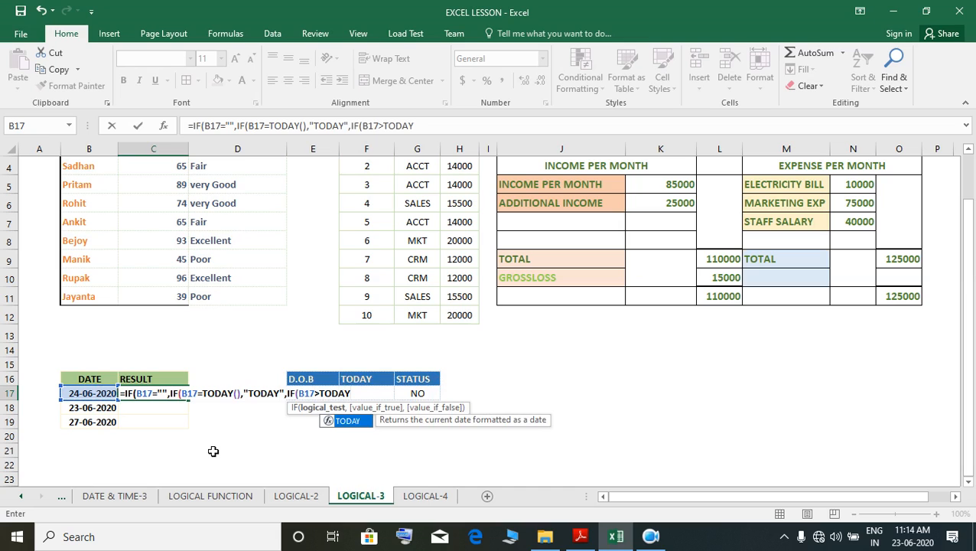
{"action": "type", "text": "(),"}
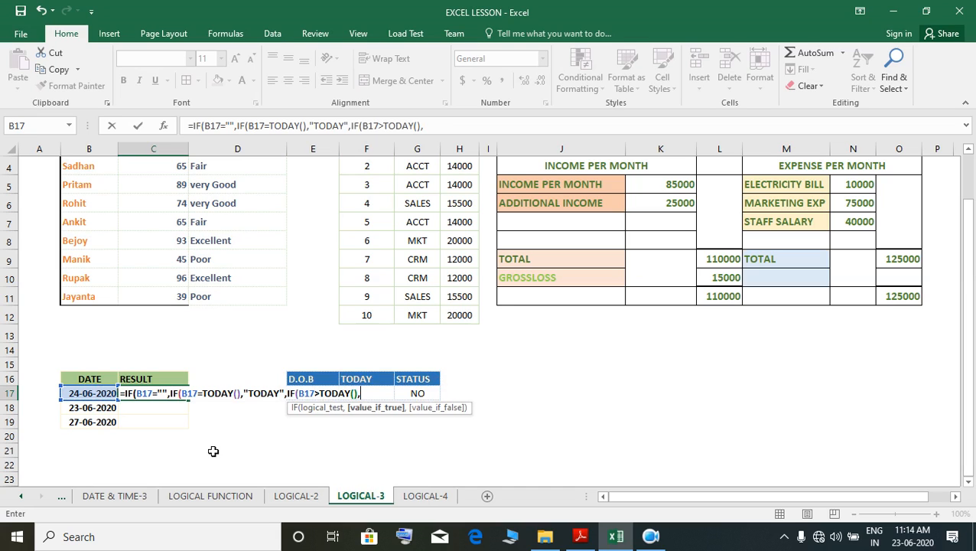
{"action": "type", "text": "\"TOMO"}
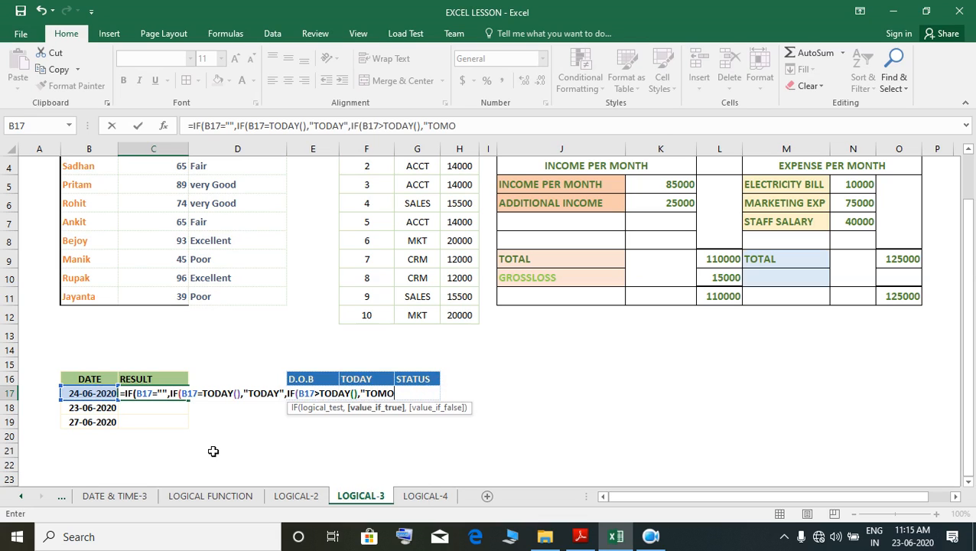
{"action": "type", "text": "RROW\","}
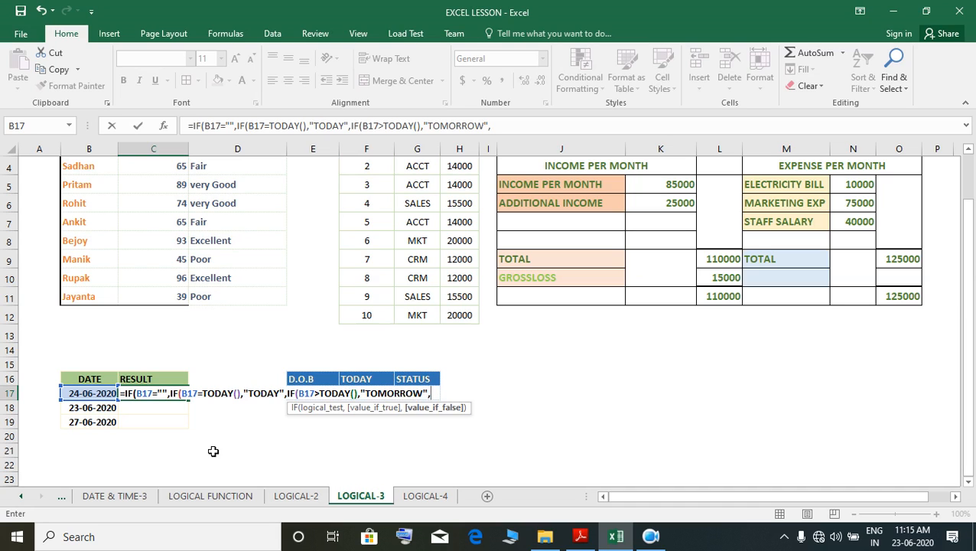
- Finish the C17 formula with "YESTERDAY" as the last false value, close all three IFs and enter it
{"action": "type", "text": "\"YESTERDA"}
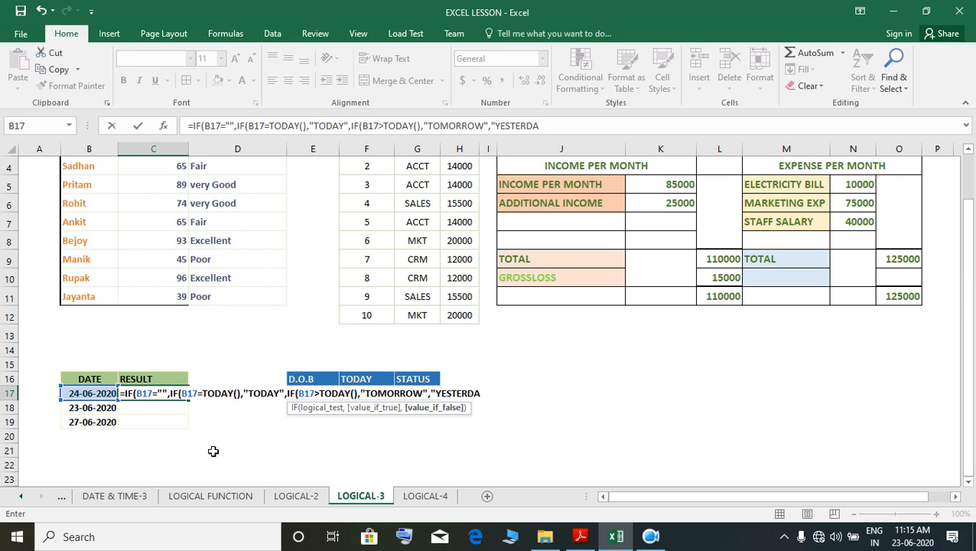
{"action": "type", "text": "Y\")))"}
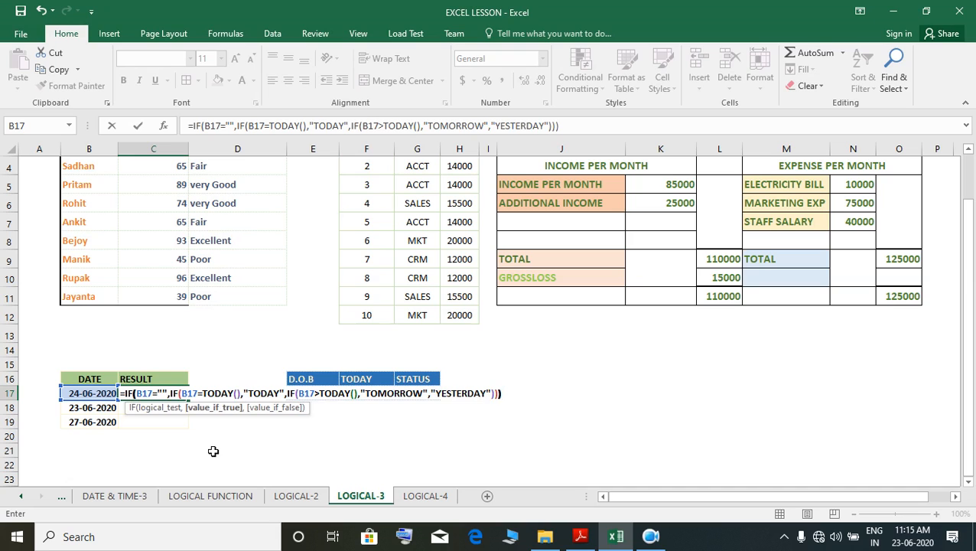
{"action": "key", "text": "Return"}
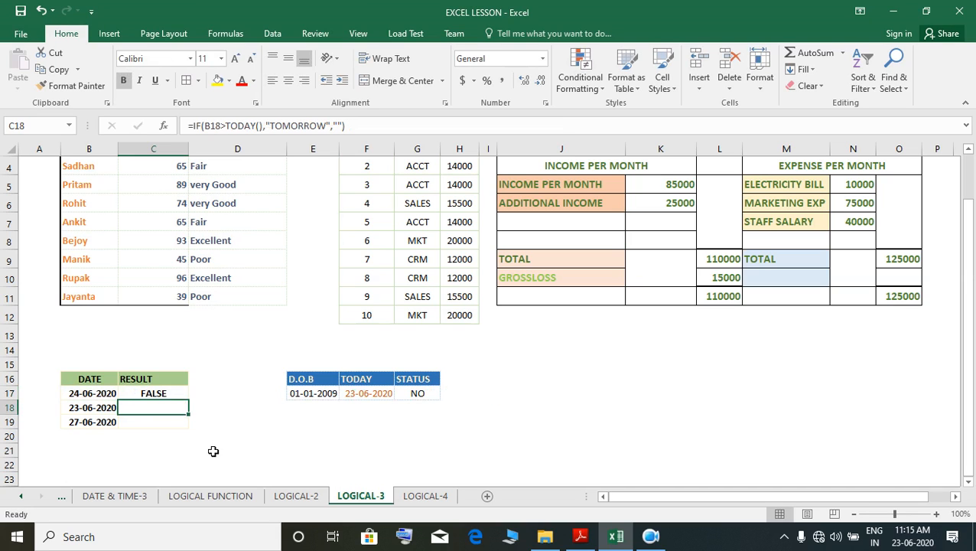
- Insert the missing "" result for a blank B17 into the C17 formula, ahead of the nested test for TODAY()
{"action": "left_click", "coordinate": [169, 394]}
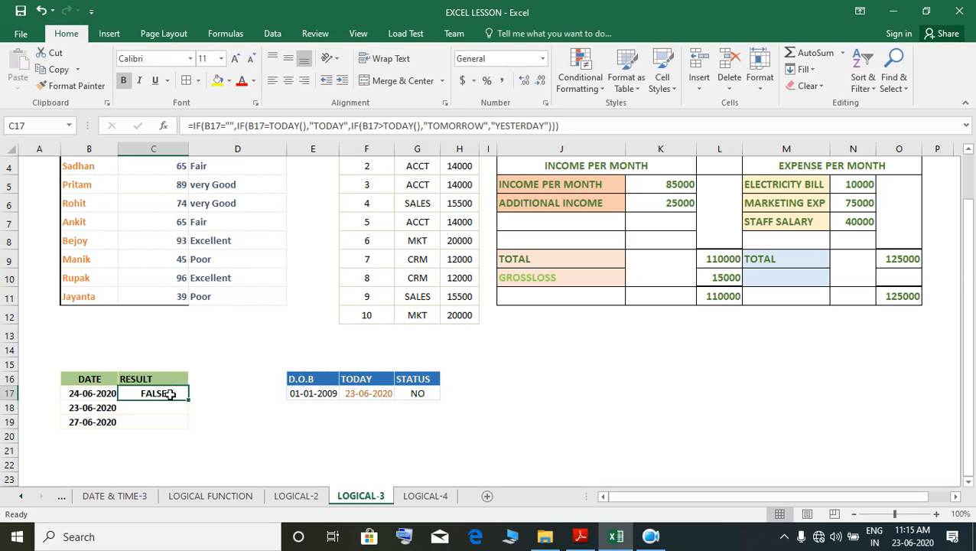
{"action": "double_click", "coordinate": [177, 398]}
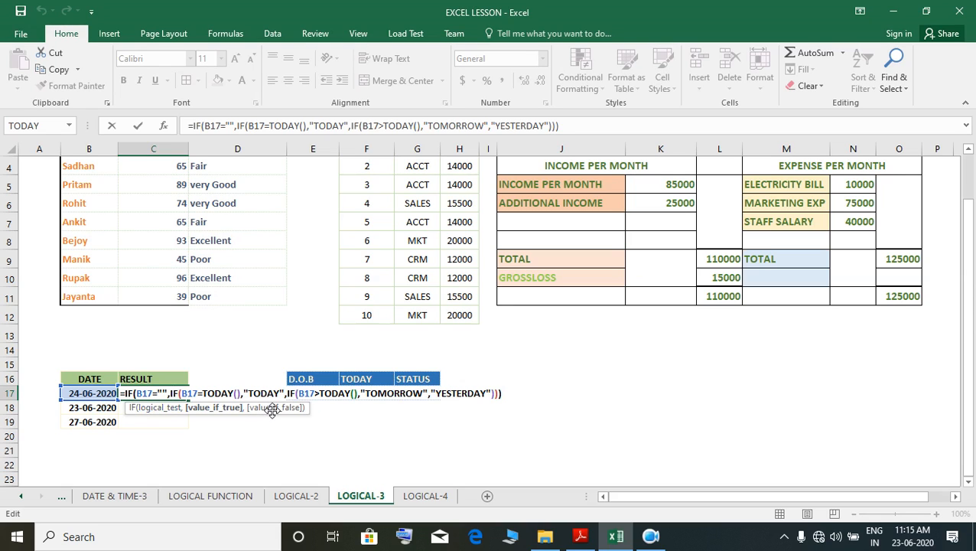
{"action": "type", "text": "\""}
{"action": "key", "text": "BackSpace"}
{"action": "key", "text": "BackSpace"}
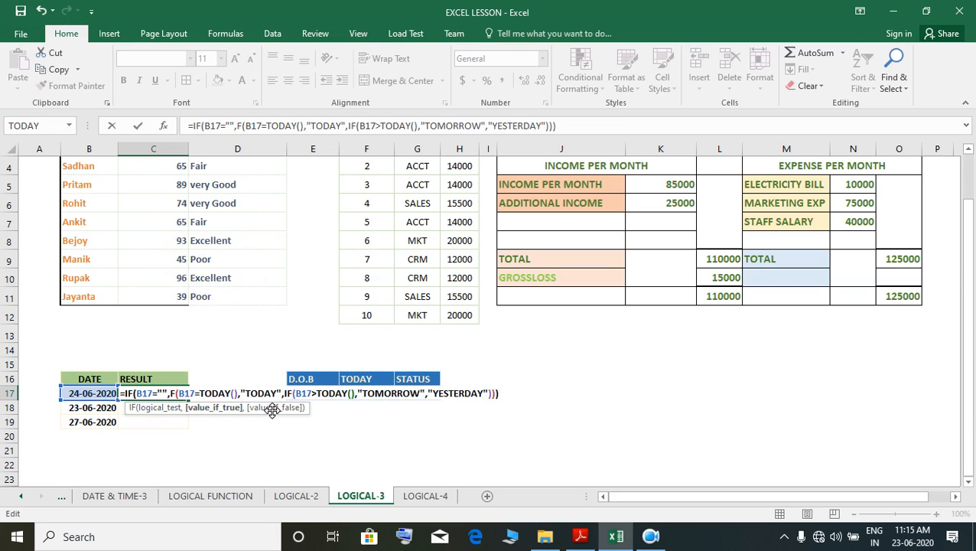
{"action": "type", "text": "\"\""}
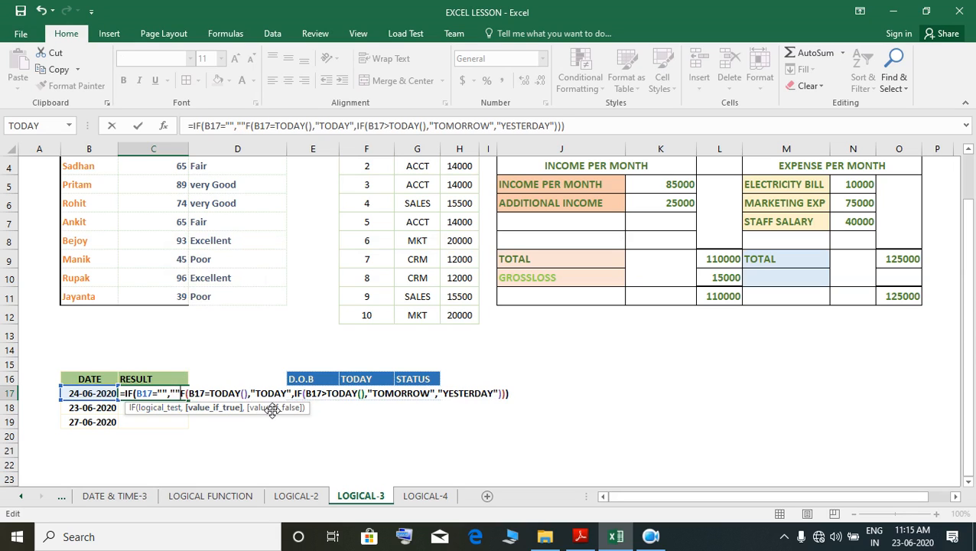
{"action": "type", "text": ","}
{"action": "key", "text": "Return"}
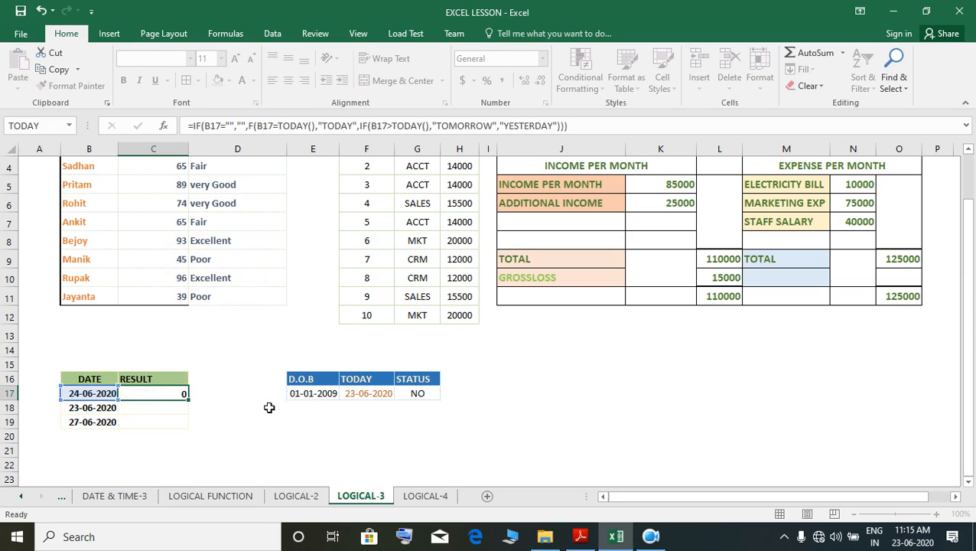
- Correct F to IF before the B17=TODAY() test in C17 and fill the formula down to C19
{"action": "left_click", "coordinate": [164, 393]}
{"action": "double_click", "coordinate": [166, 393]}
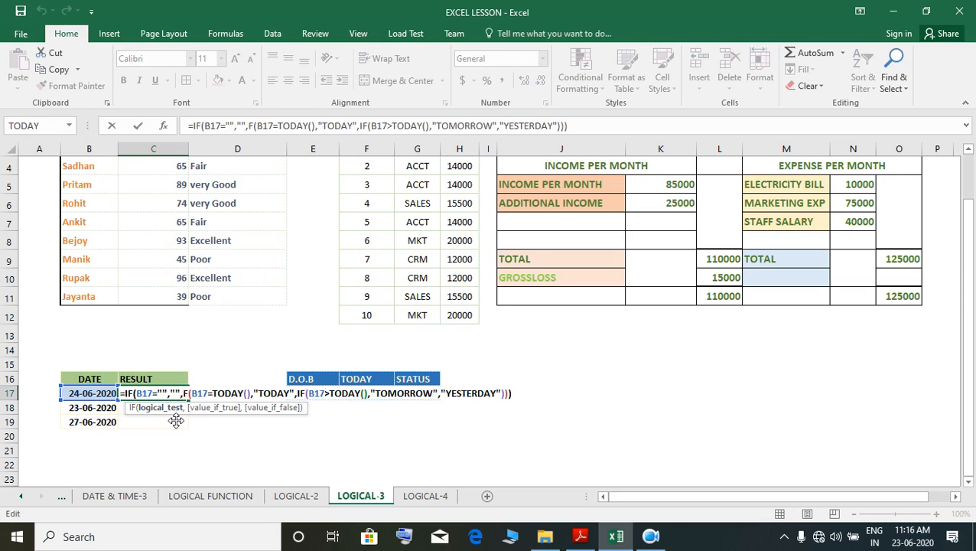
{"action": "left_click", "coordinate": [195, 394]}
{"action": "type", "text": "I"}
{"action": "key", "text": "Return"}
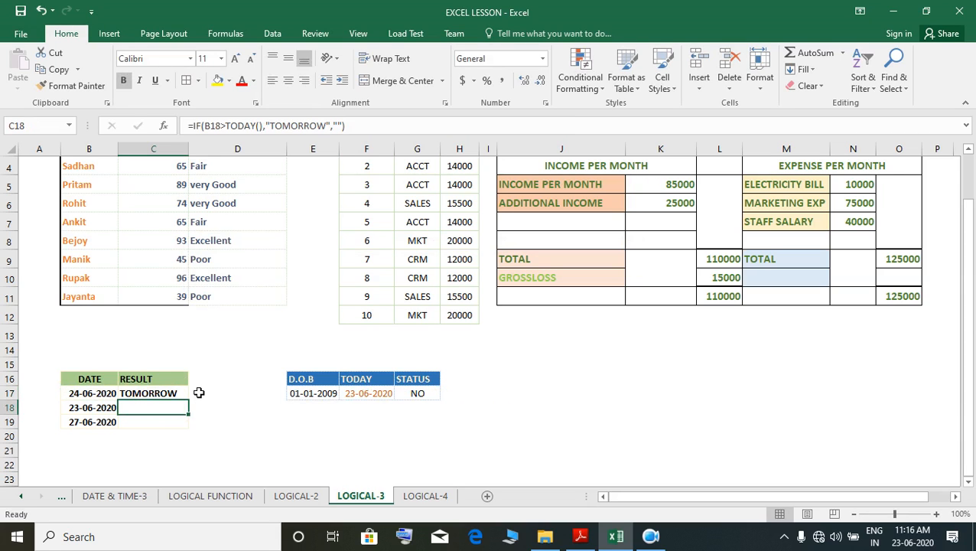
{"action": "left_click", "coordinate": [169, 395]}
{"action": "left_click_drag", "start_coordinate": [195, 407], "coordinate": [193, 436]}
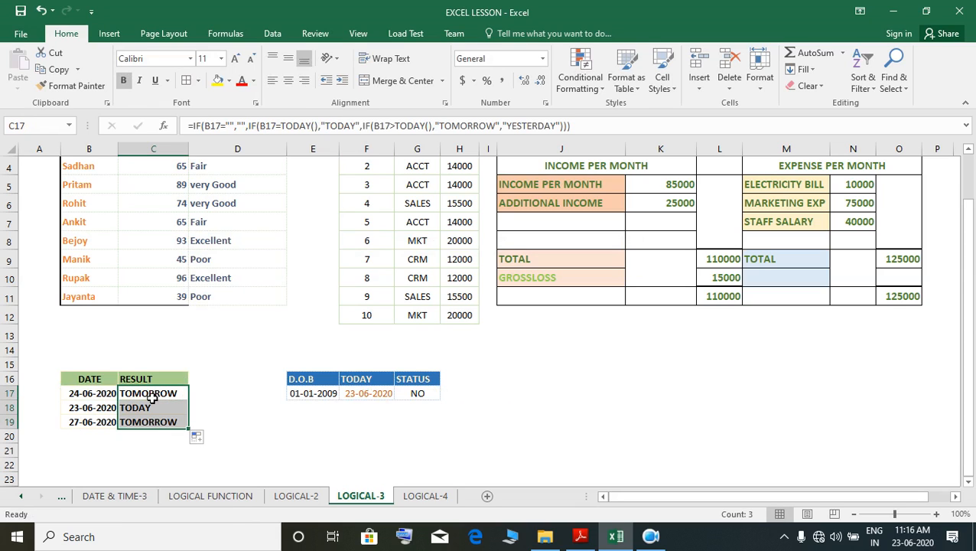
- Enter the date 22/06/2020 in B18 to test the nested formula with a past date
{"action": "left_click", "coordinate": [75, 408]}
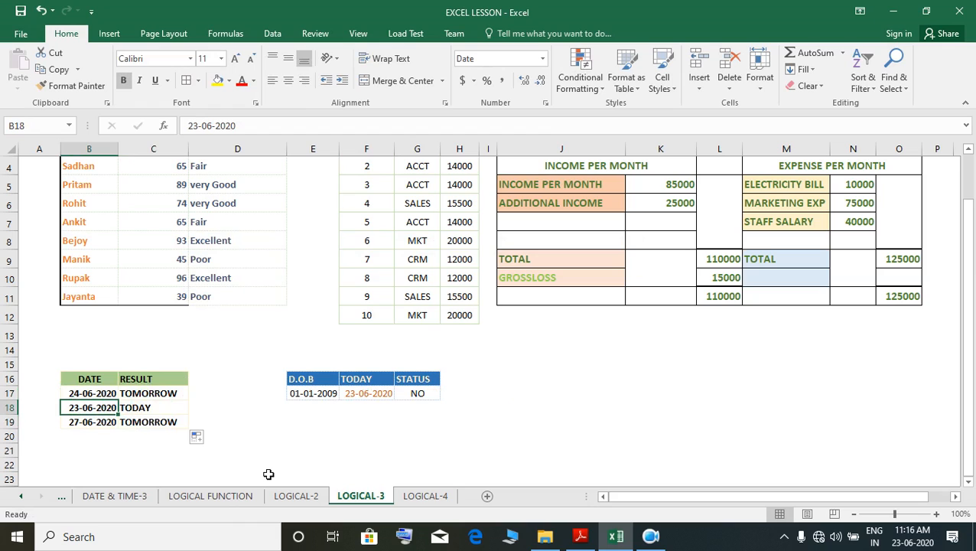
{"action": "type", "text": "22"}
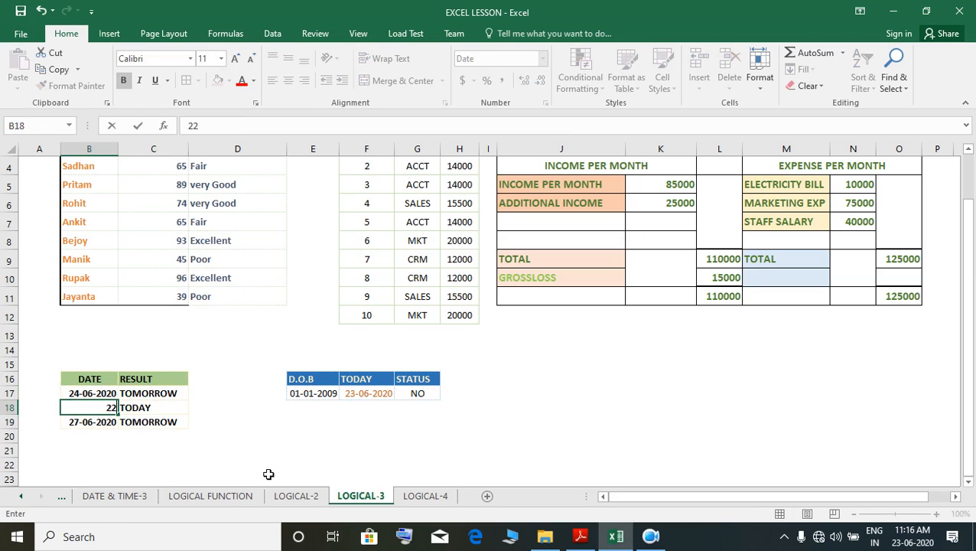
{"action": "type", "text": "/06/2020"}
{"action": "key", "text": "Return"}
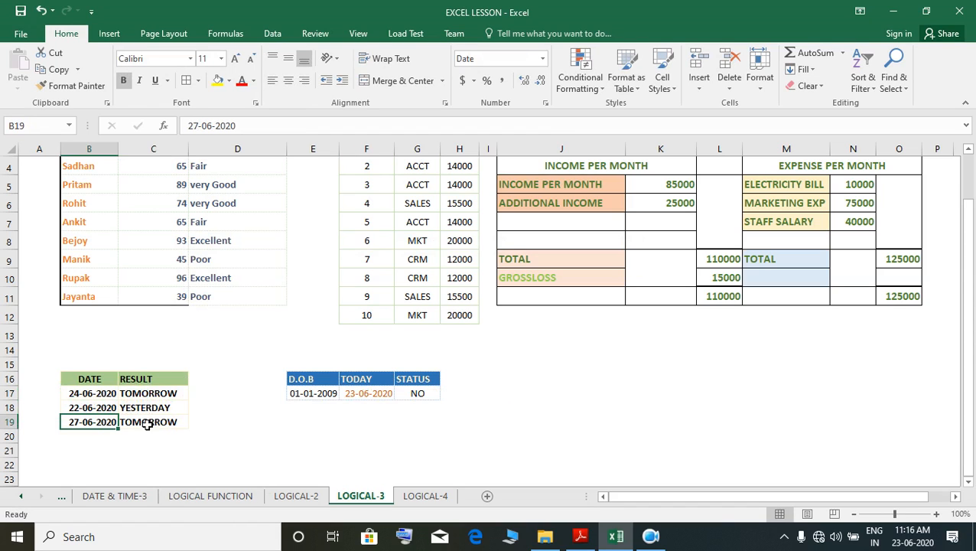
- Enter the date 23-06-2020 in B19 to test the current date, and select its result in C19
{"action": "left_click", "coordinate": [96, 408]}
{"action": "left_click", "coordinate": [98, 426]}
{"action": "type", "text": "23/"}
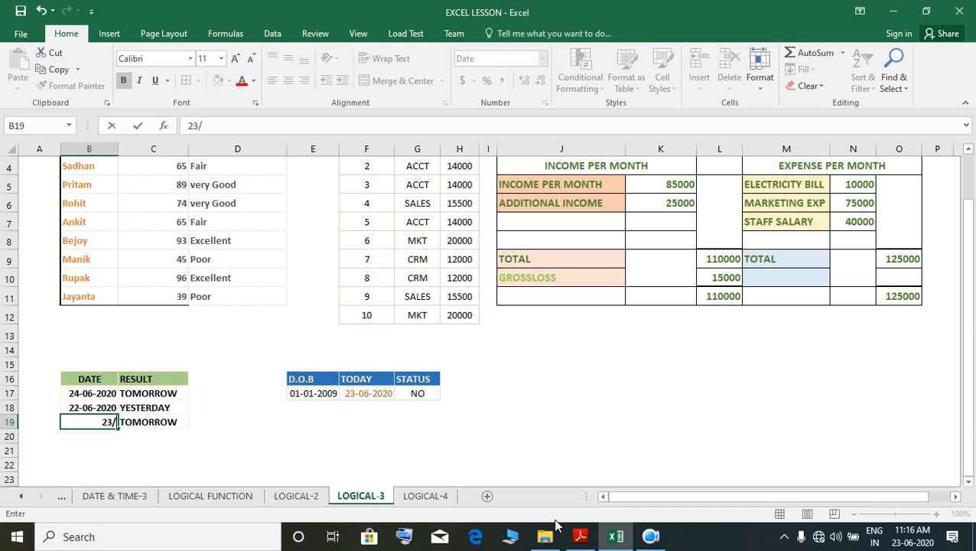
{"action": "type", "text": "06/20"}
{"action": "key", "text": "Return"}
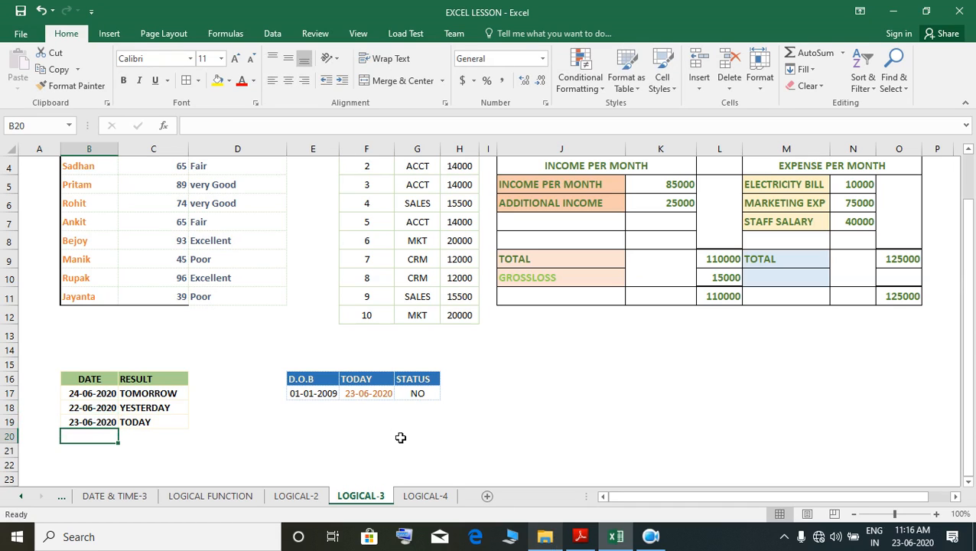
{"action": "left_click", "coordinate": [177, 425]}
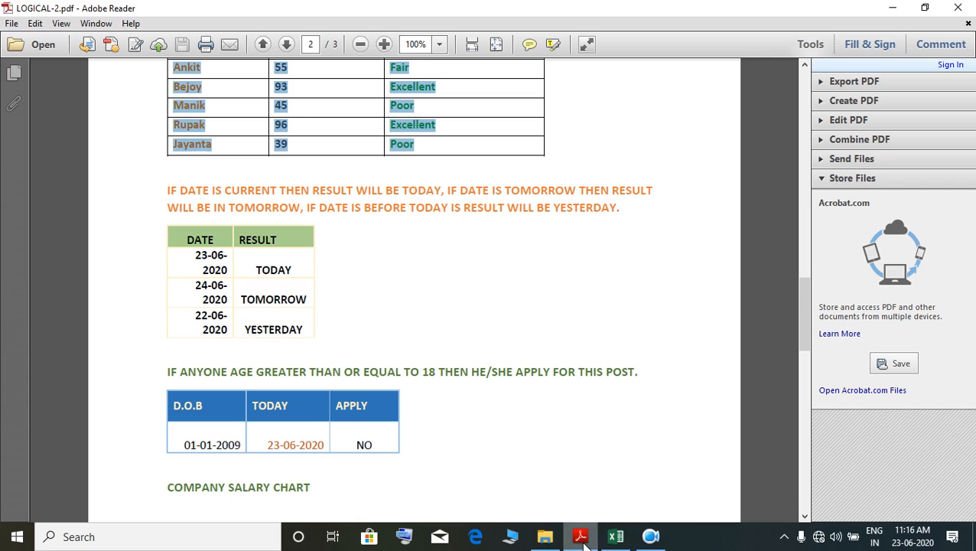
- Review the age-18 eligibility exercise in LOGICAL-2.pdf and return to the LOGICAL-3 sheet in Excel
{"action": "left_click", "coordinate": [580, 536]}
{"action": "scroll", "coordinate": [506, 436], "scroll_direction": "up", "scroll_amount": 3}
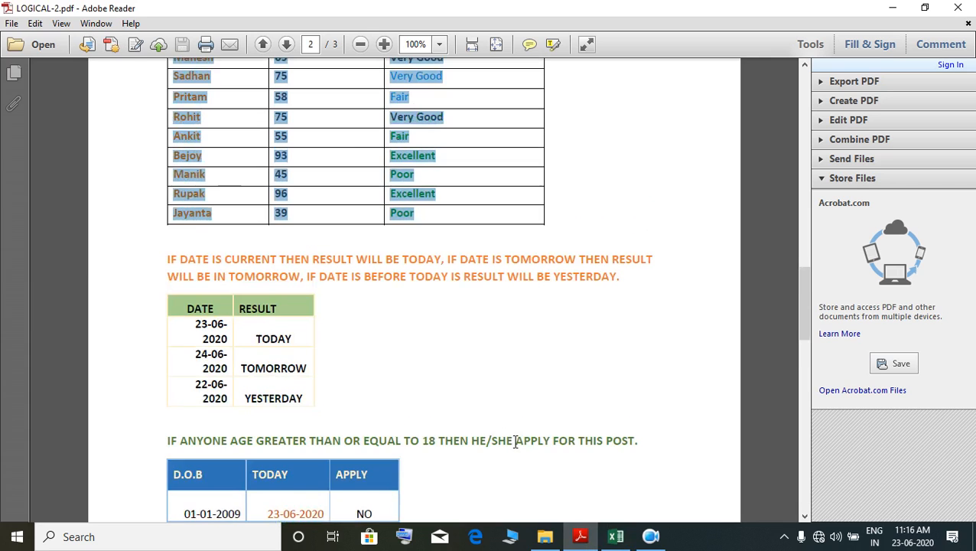
{"action": "scroll", "coordinate": [505, 448], "scroll_direction": "down", "scroll_amount": 3}
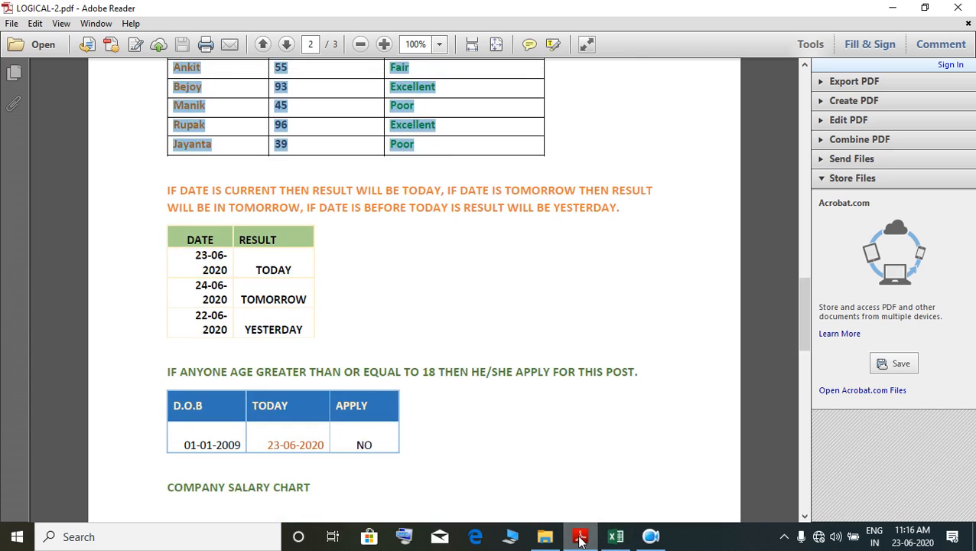
{"action": "mouse_move", "coordinate": [580, 540]}
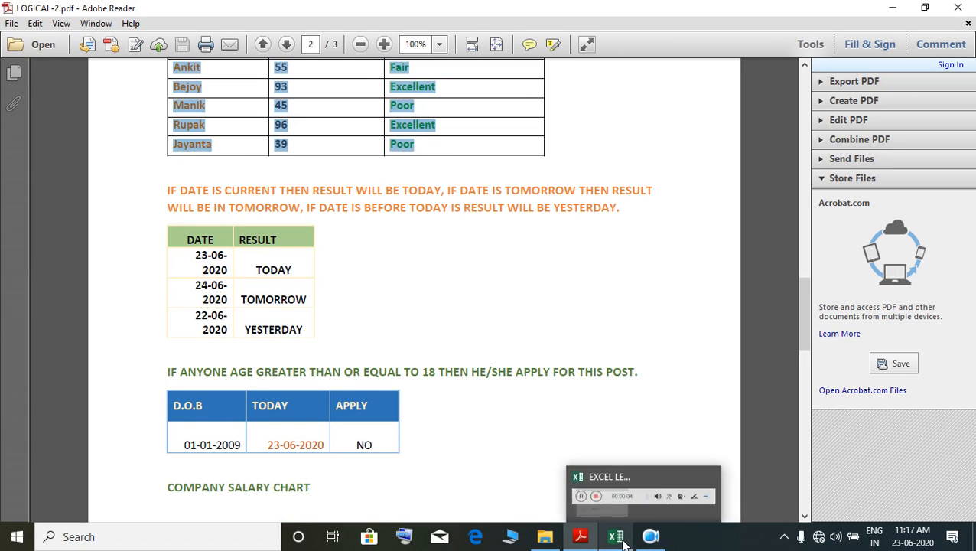
{"action": "left_click", "coordinate": [617, 539]}
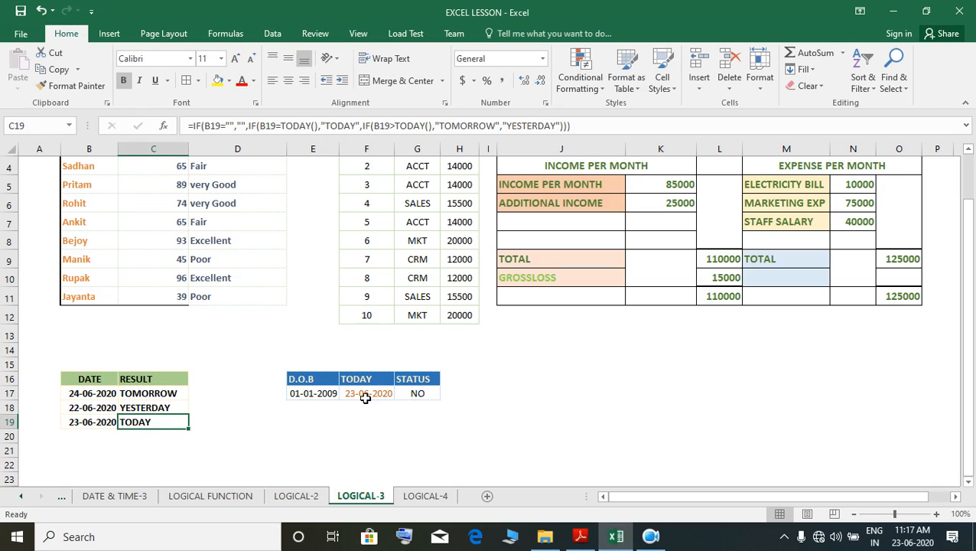
- Enter a date of birth from the current year in E17 to test the existing status formula with an underage applicant
{"action": "left_click", "coordinate": [334, 396]}
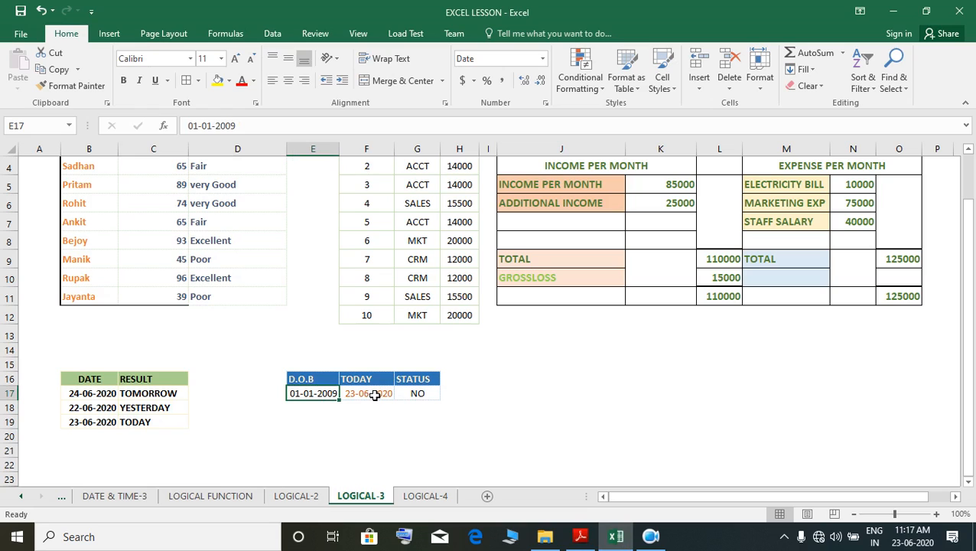
{"action": "type", "text": "1/01/2020"}
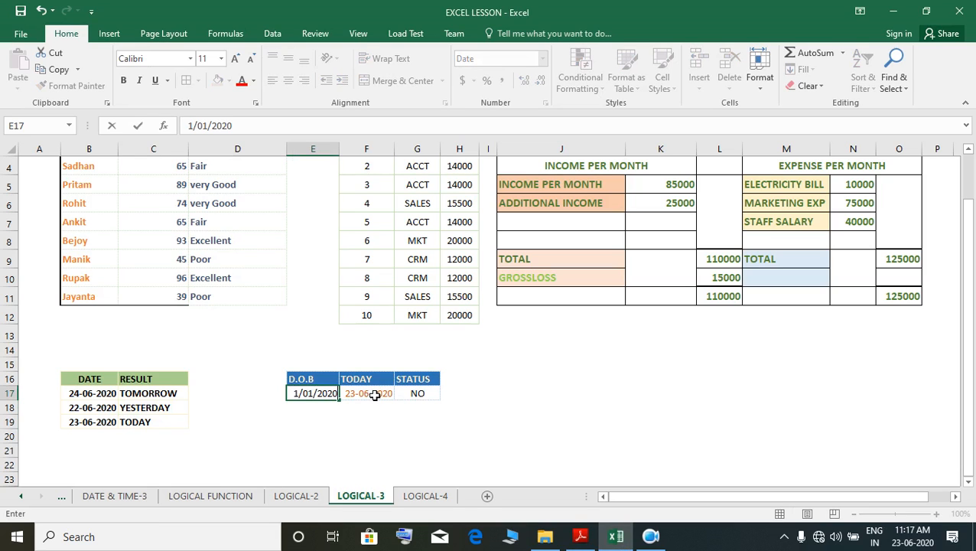
{"action": "key", "text": "Return"}
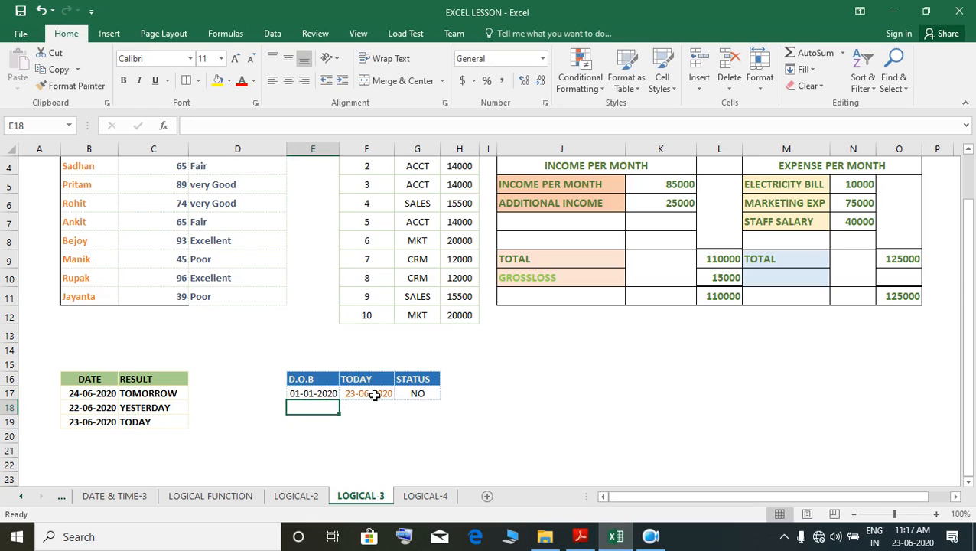
{"action": "left_click", "coordinate": [321, 393]}
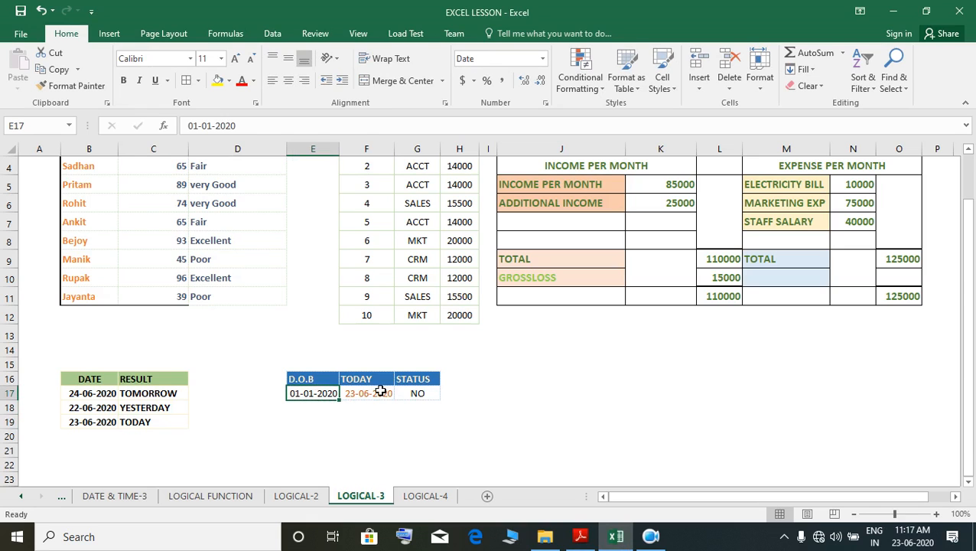
{"action": "left_click", "coordinate": [423, 395]}
- Change the birth year in E17 so that the applicant is over 18, testing the existing status formula
{"action": "left_click", "coordinate": [322, 398]}
{"action": "left_click", "coordinate": [268, 128]}
{"action": "key", "text": "BackSpace"}
{"action": "key", "text": "BackSpace"}
{"action": "type", "text": "00"}
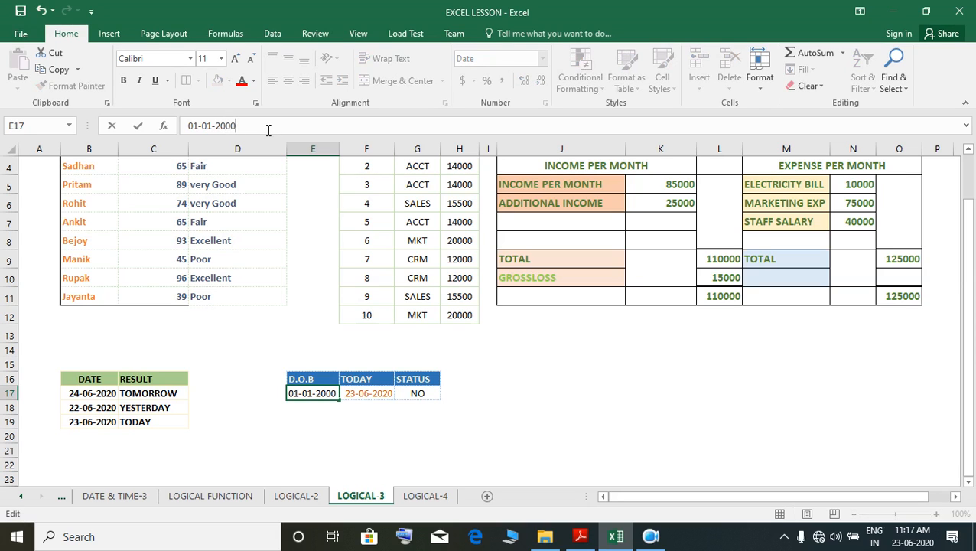
{"action": "key", "text": "Return"}
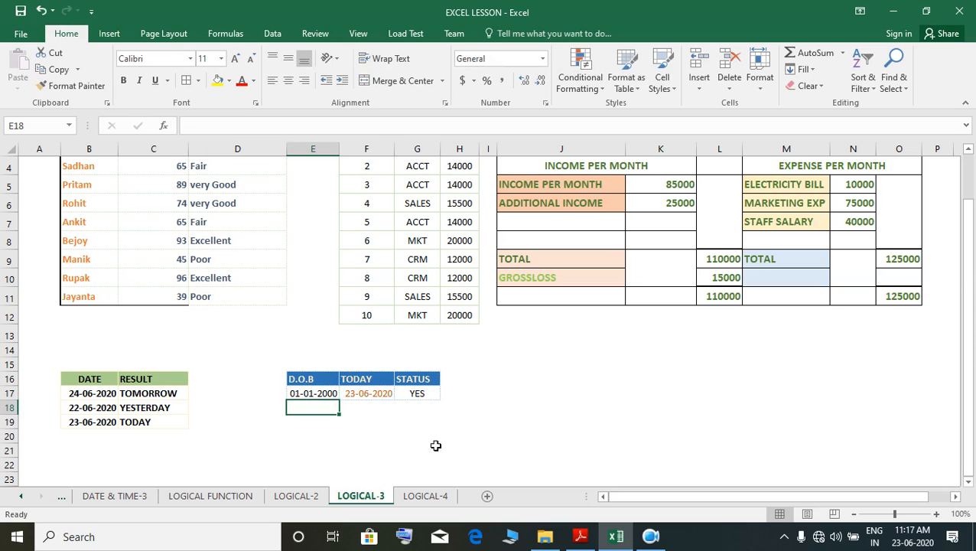
- Clear the status formula in G17 and begin a new IF with DATEDIF(E17,F17,"Y" as its test
{"action": "left_click", "coordinate": [432, 394]}
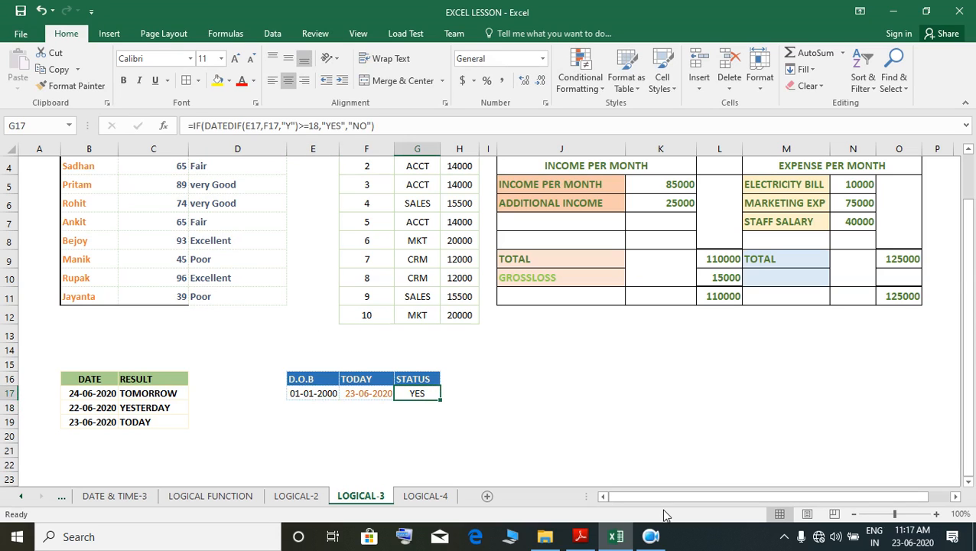
{"action": "key", "text": "Delete"}
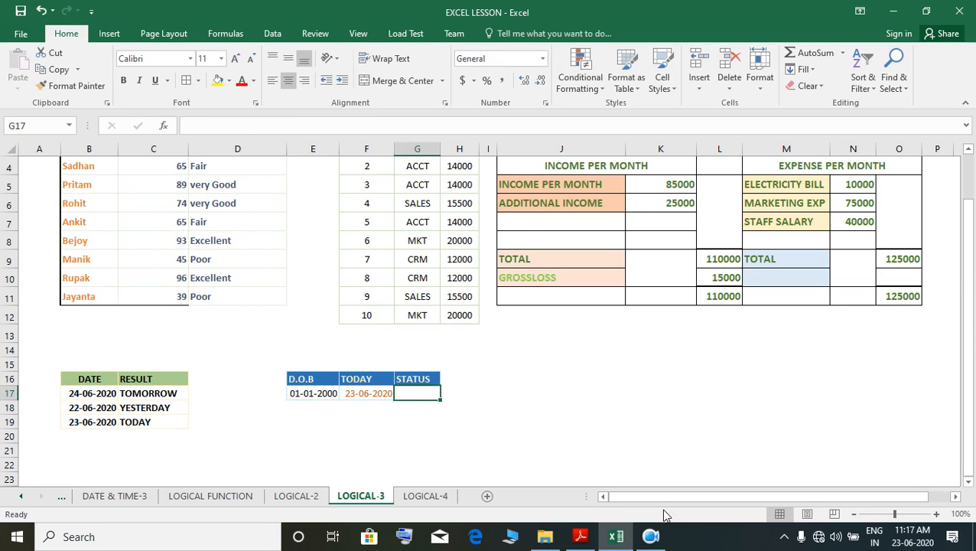
{"action": "type", "text": "=IF"}
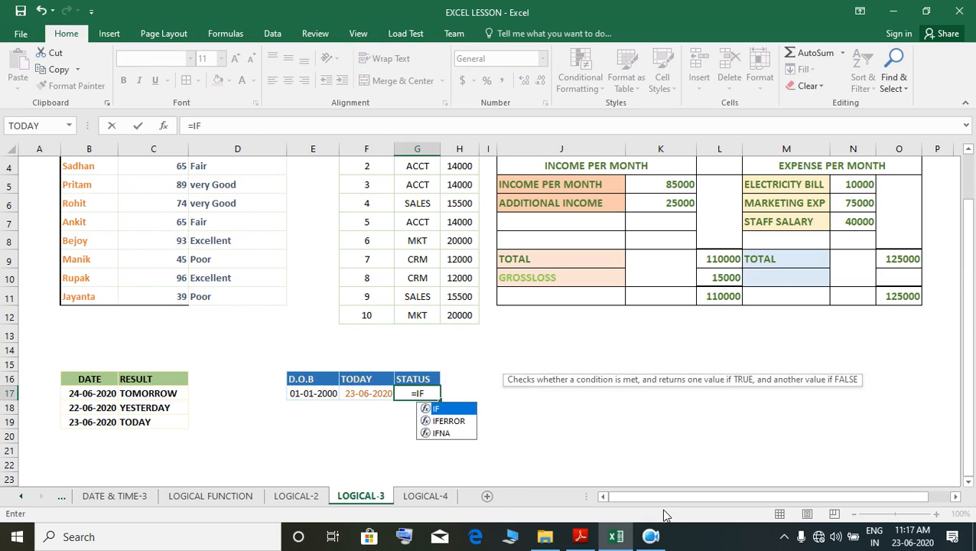
{"action": "type", "text": "("}
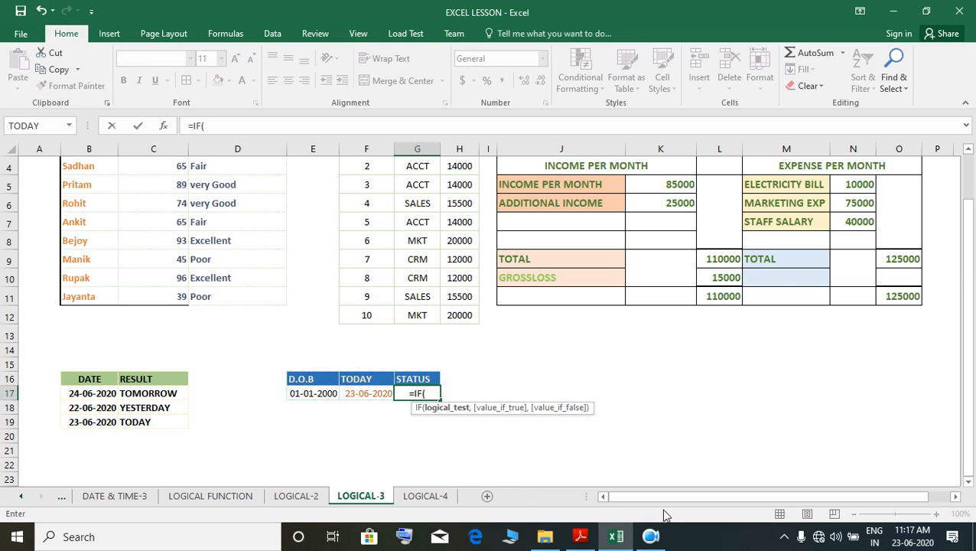
{"action": "type", "text": "DA"}
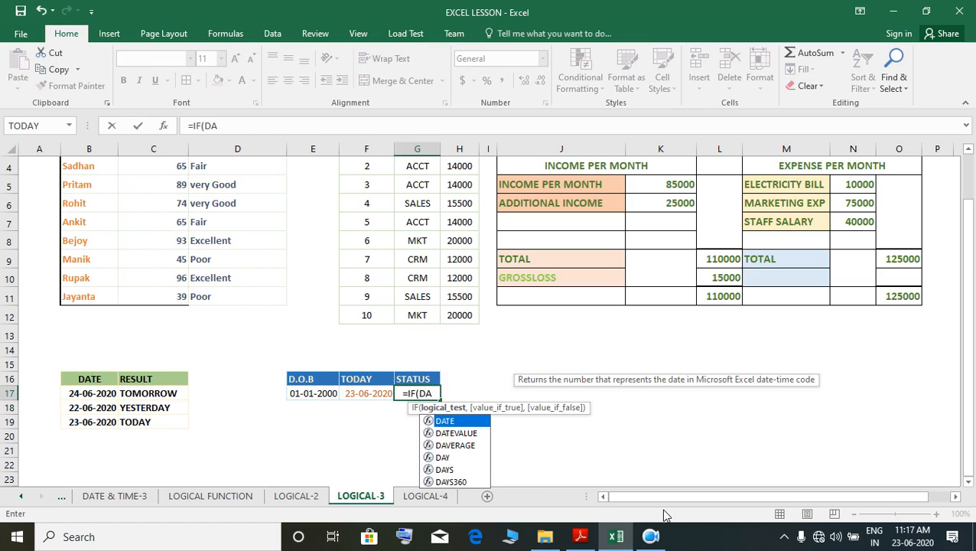
{"action": "type", "text": "TEDIF"}
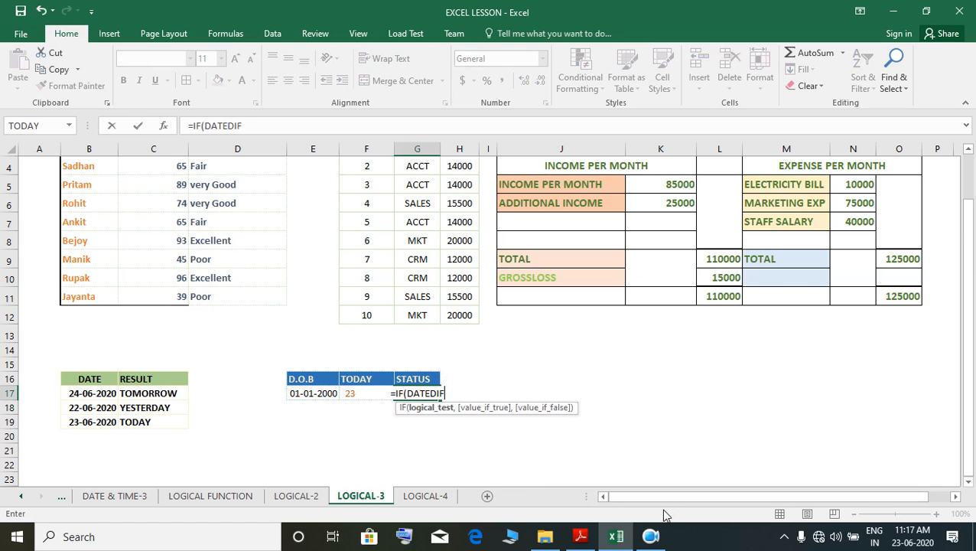
{"action": "type", "text": "("}
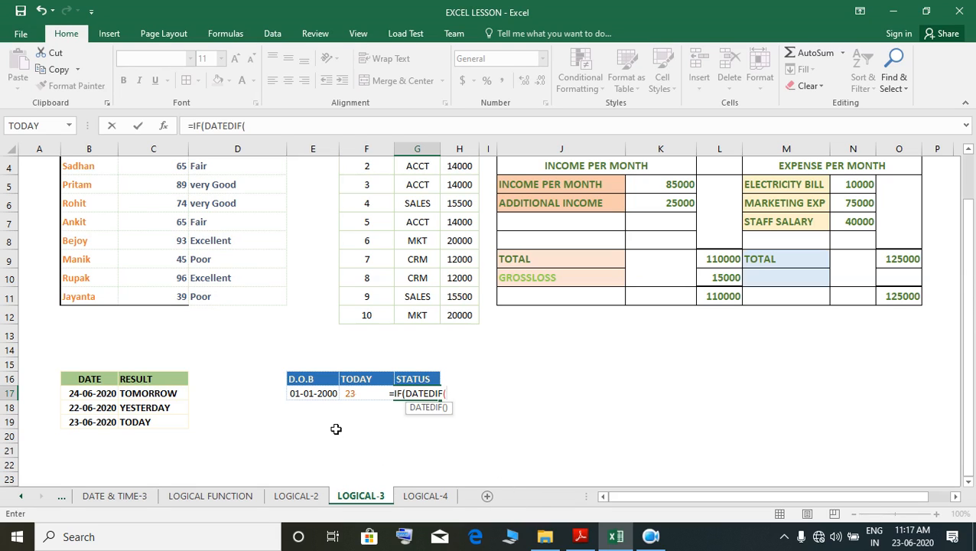
{"action": "left_click", "coordinate": [313, 396]}
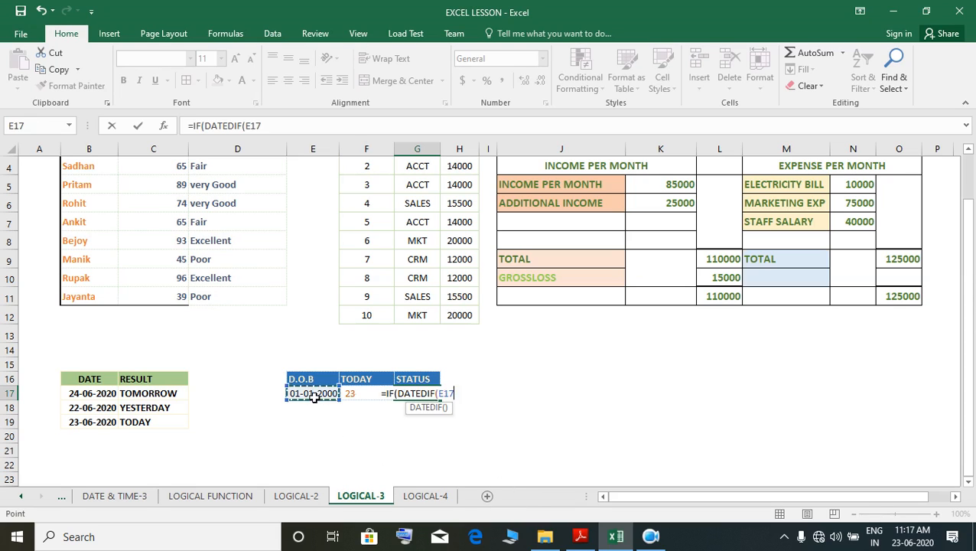
{"action": "type", "text": ","}
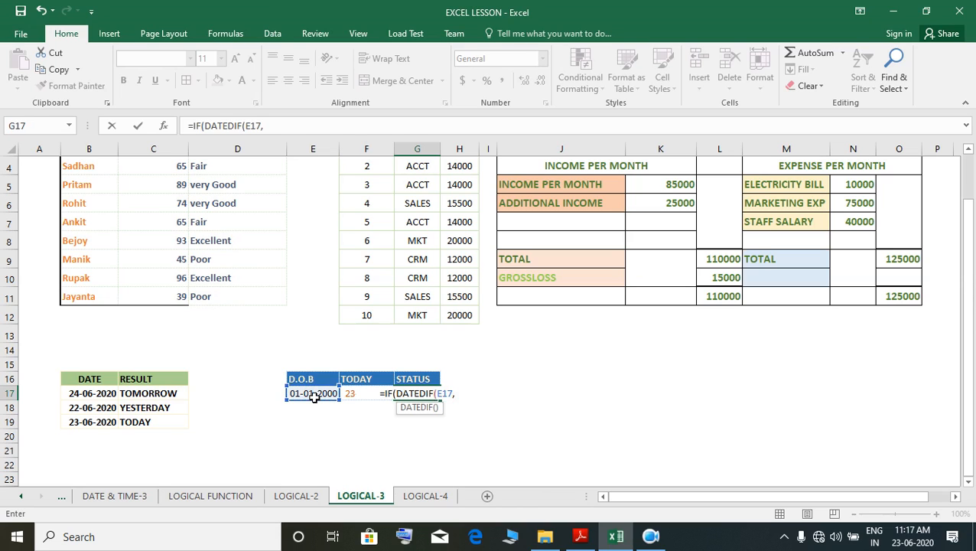
{"action": "key", "text": "Left"}
{"action": "type", "text": ",\""}
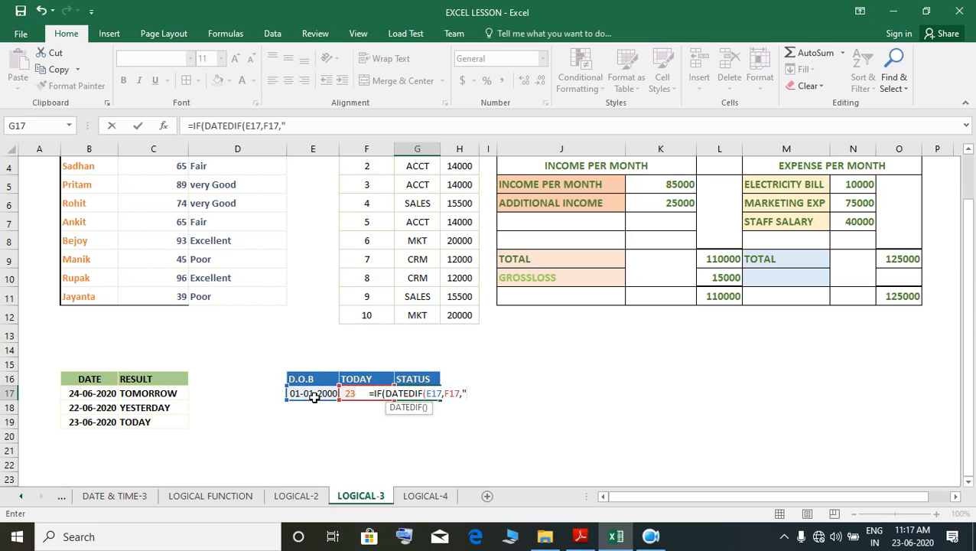
{"action": "type", "text": "Y\""}
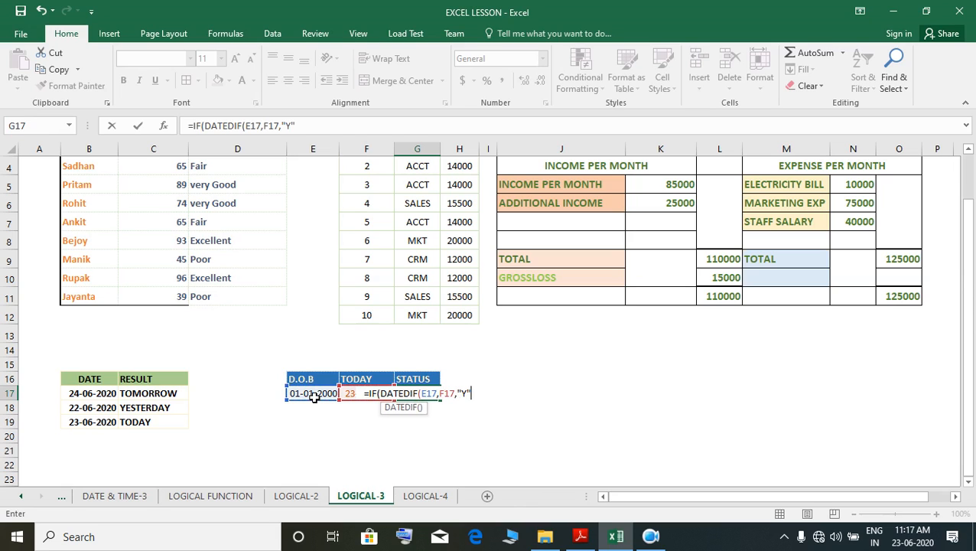
- Complete the G17 formula with the >=18 comparison, returning "YES" when true and "NO" otherwise
{"action": "type", "text": ")>=1"}
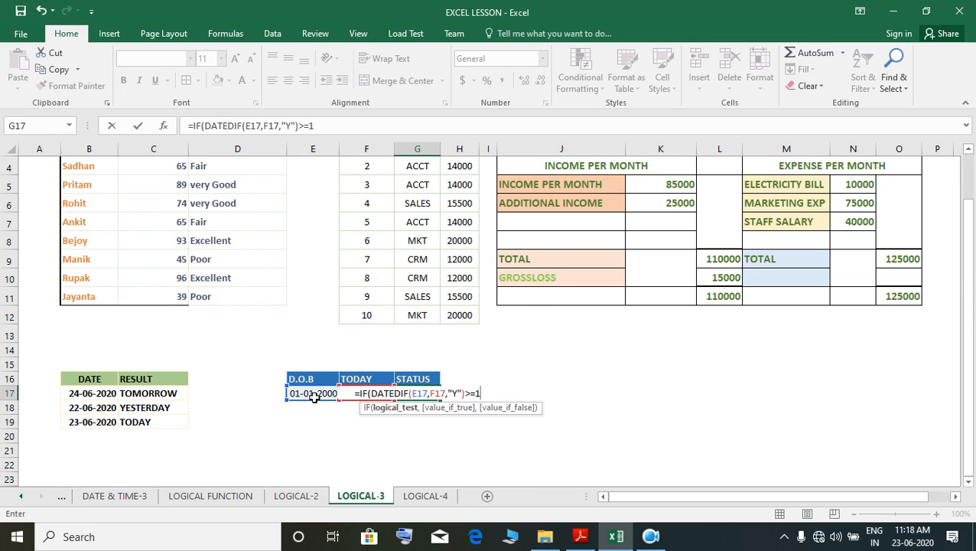
{"action": "type", "text": "8,"}
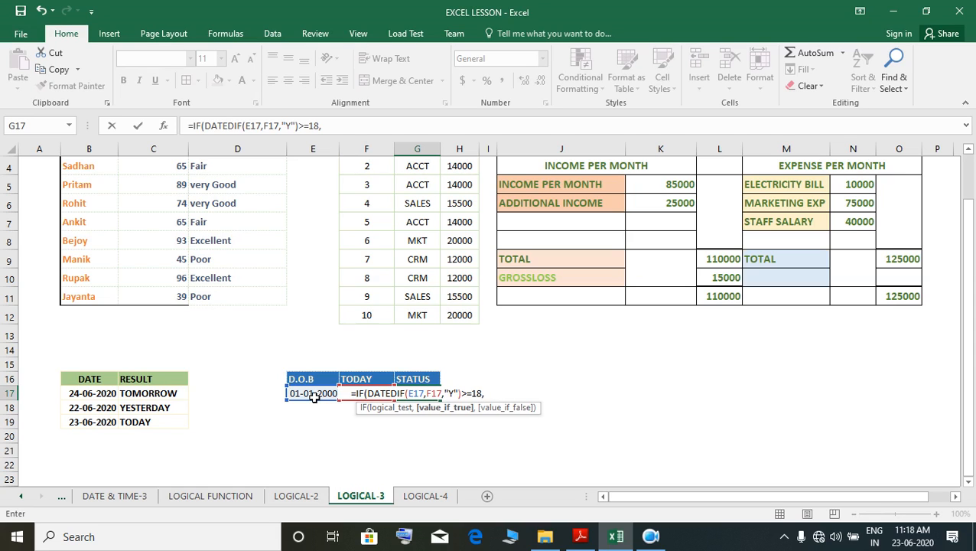
{"action": "type", "text": "\""}
{"action": "type", "text": "Y"}
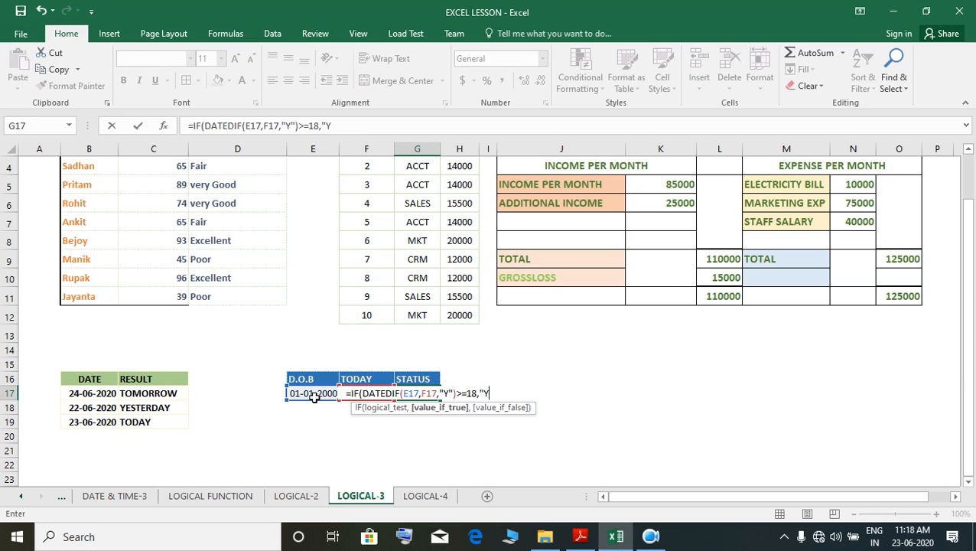
{"action": "type", "text": "ES\","}
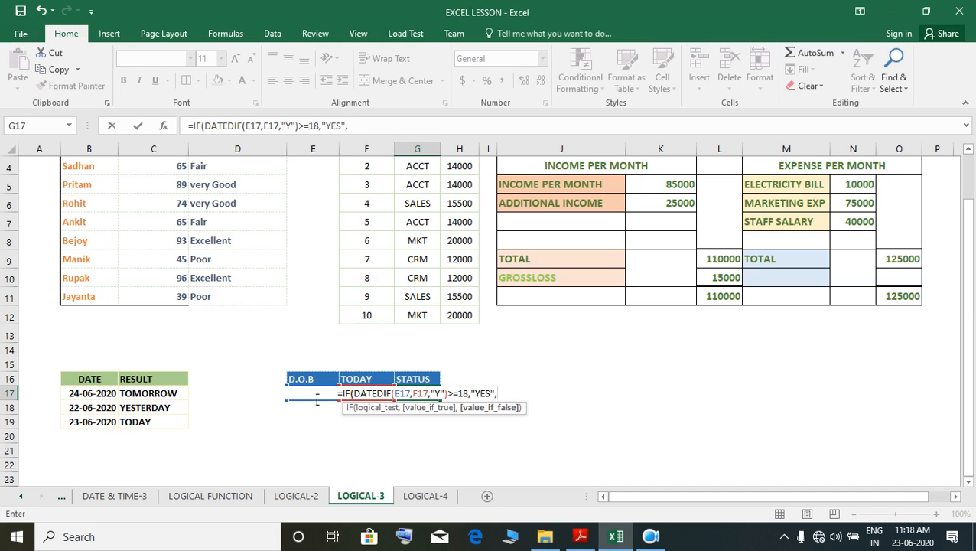
{"action": "type", "text": "\"N"}
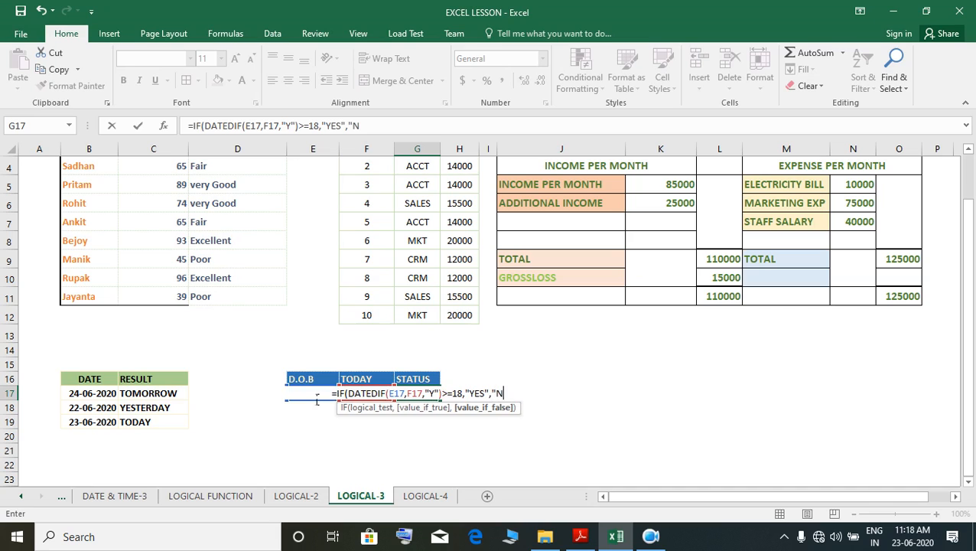
{"action": "type", "text": "O\")"}
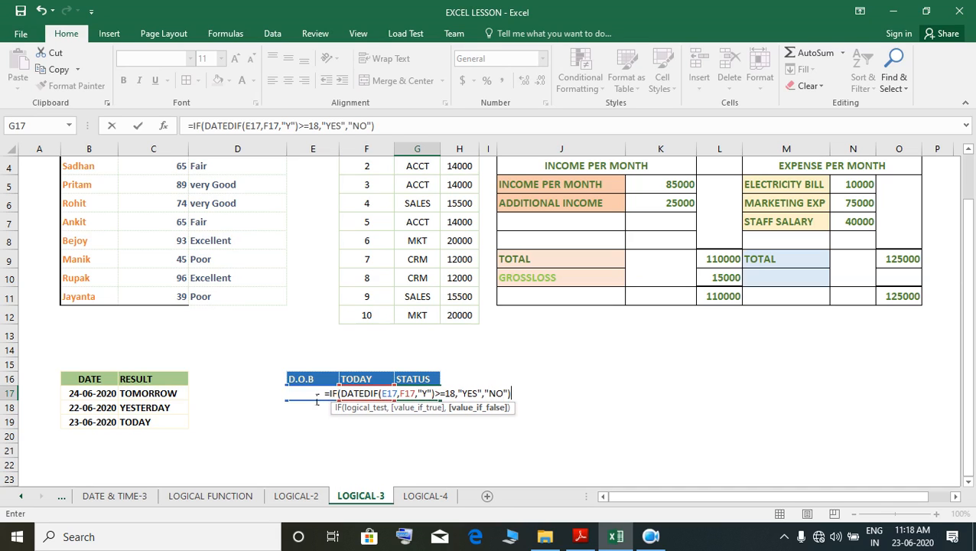
{"action": "key", "text": "Return"}
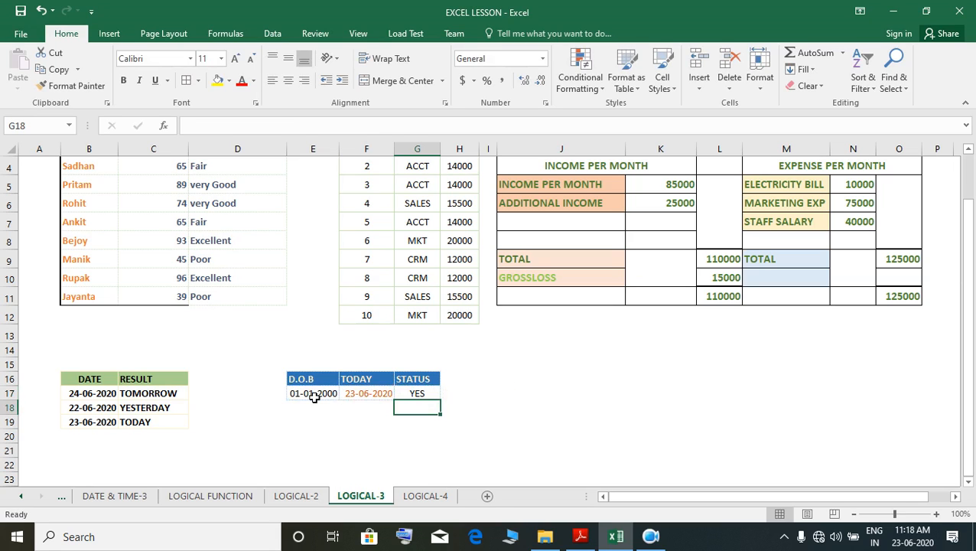
- Enter an under-18 date of birth in E17 to test the rewritten formula, and select the status in G17
{"action": "left_click", "coordinate": [313, 397]}
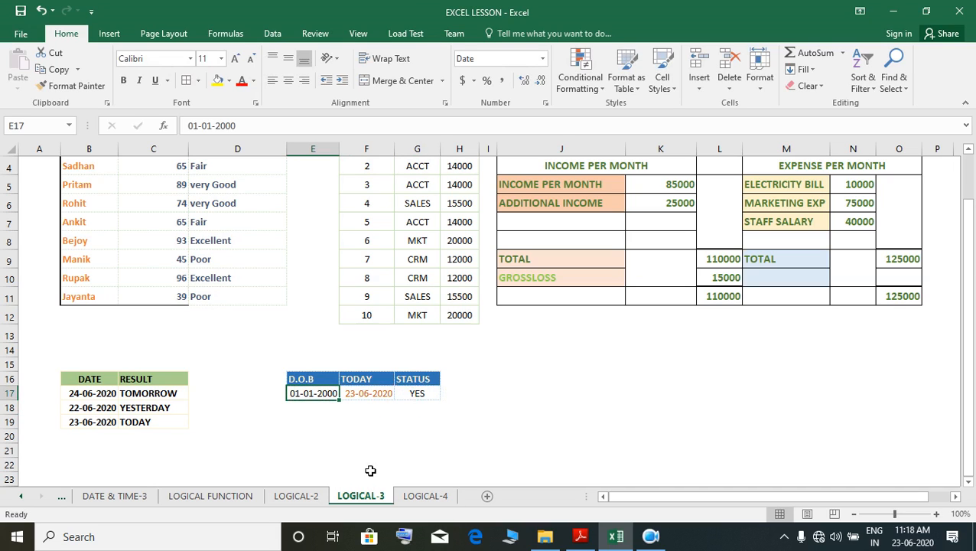
{"action": "type", "text": "1/"}
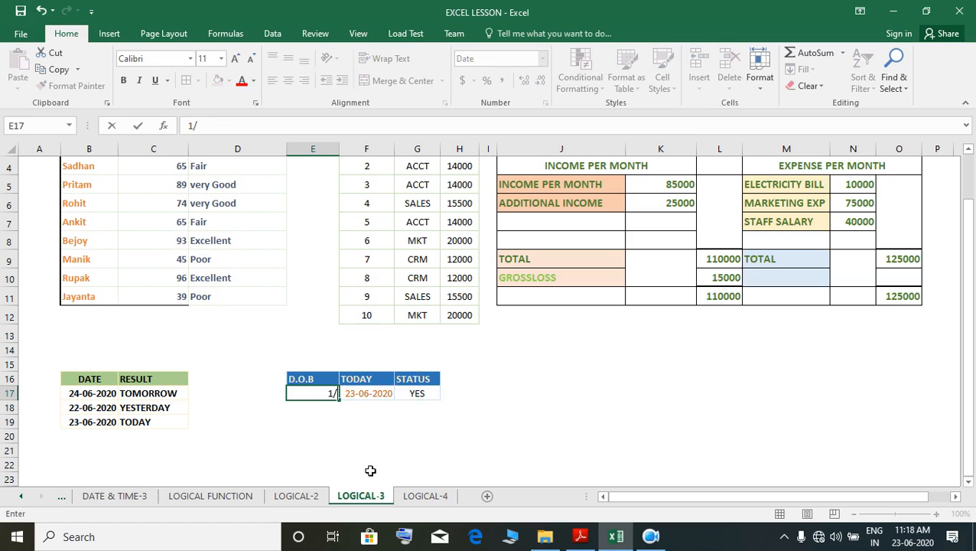
{"action": "type", "text": "01"}
{"action": "type", "text": "/20"}
{"action": "type", "text": "15"}
{"action": "key", "text": "Return"}
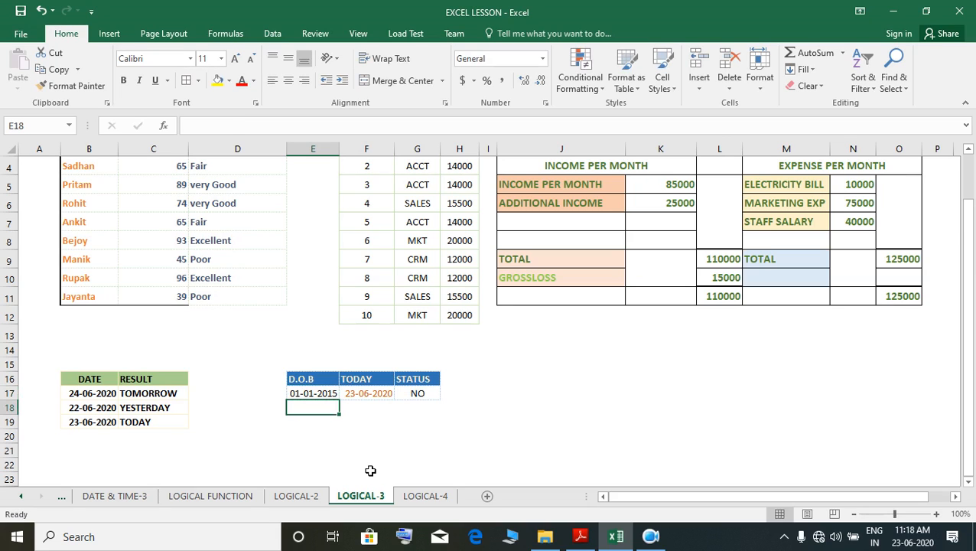
{"action": "left_click", "coordinate": [406, 398]}
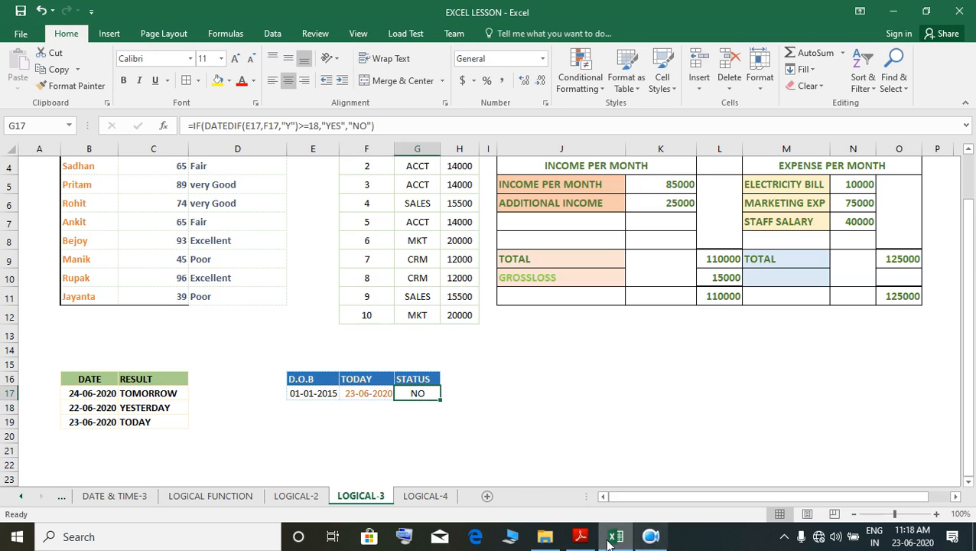
- Switch to LOGICAL-2.pdf in Adobe Reader and examine the company salary chart exercise on page 3
{"action": "left_click", "coordinate": [555, 512]}
{"action": "scroll", "coordinate": [473, 427], "scroll_direction": "down", "scroll_amount": 5}
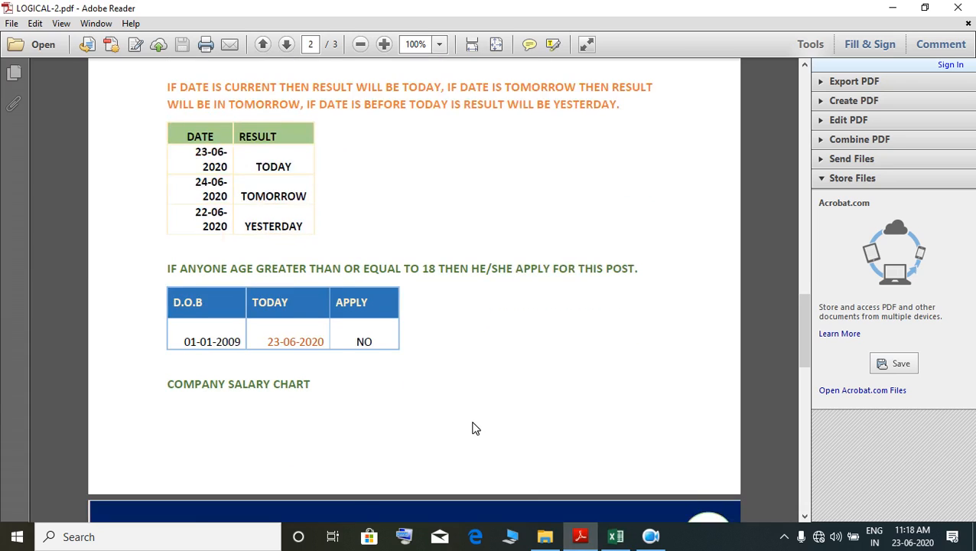
{"action": "scroll", "coordinate": [349, 336], "scroll_direction": "down", "scroll_amount": 5}
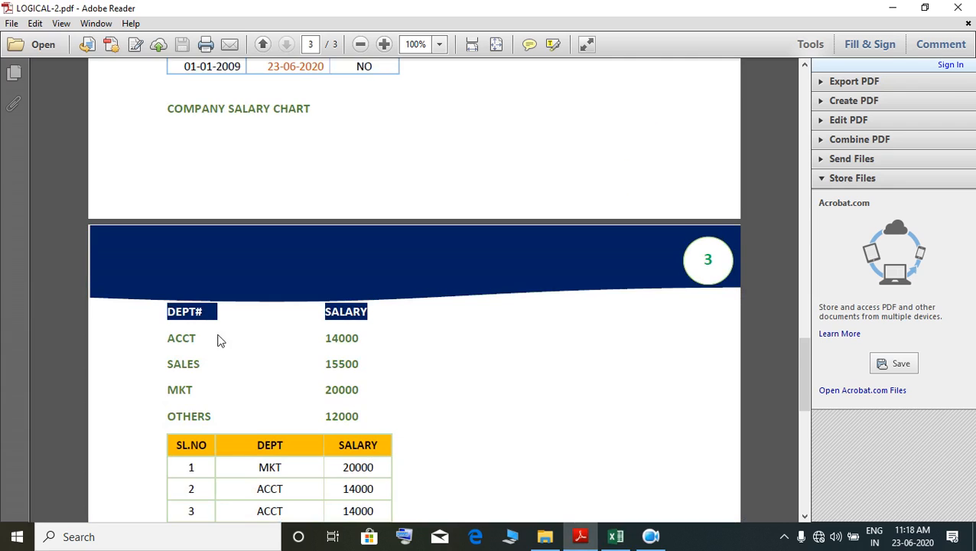
{"action": "scroll", "coordinate": [223, 344], "scroll_direction": "down", "scroll_amount": 4}
{"action": "scroll", "coordinate": [226, 350], "scroll_direction": "down", "scroll_amount": 3}
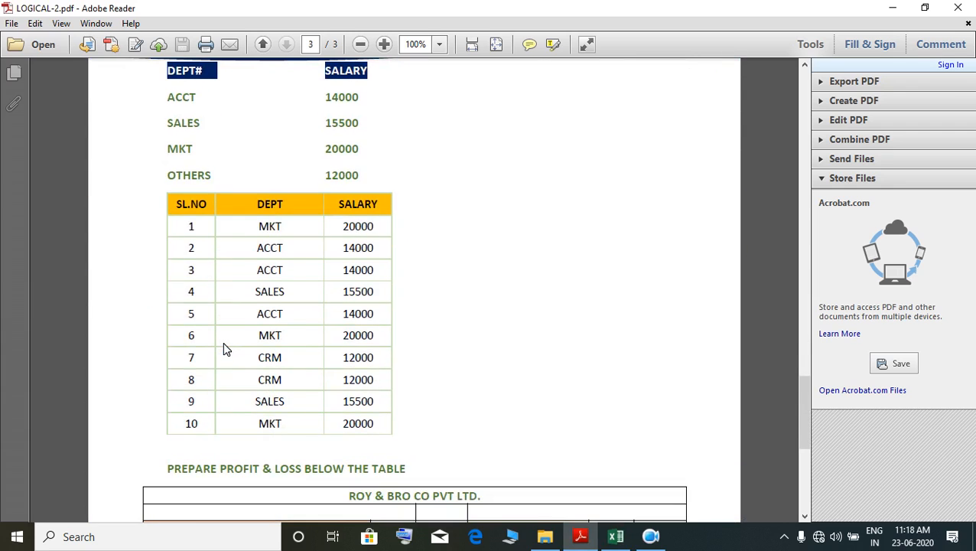
- Review the salary rates per department and the DEPT and SALARY columns of the exercise table
{"action": "scroll", "coordinate": [223, 350], "scroll_direction": "up", "scroll_amount": 1}
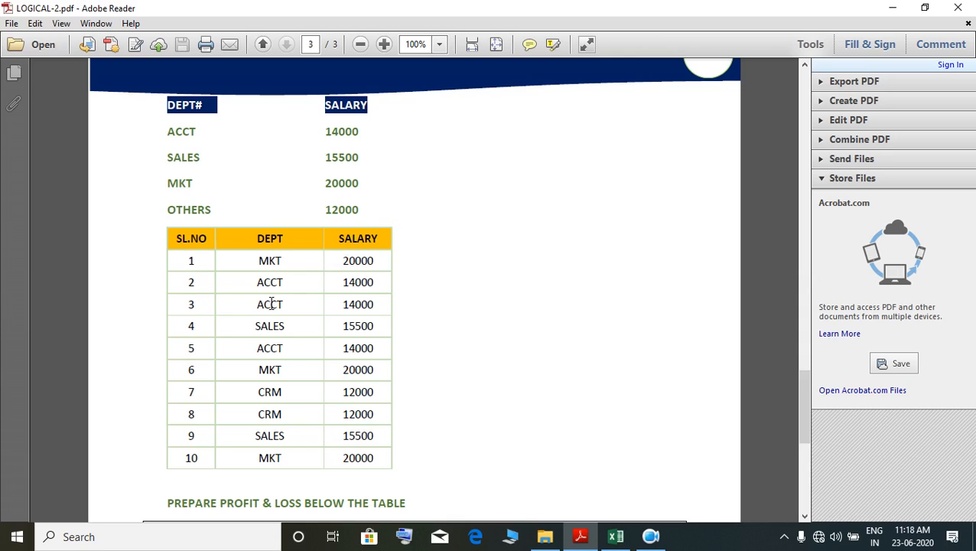
{"action": "left_click_drag", "start_coordinate": [269, 274], "coordinate": [279, 326]}
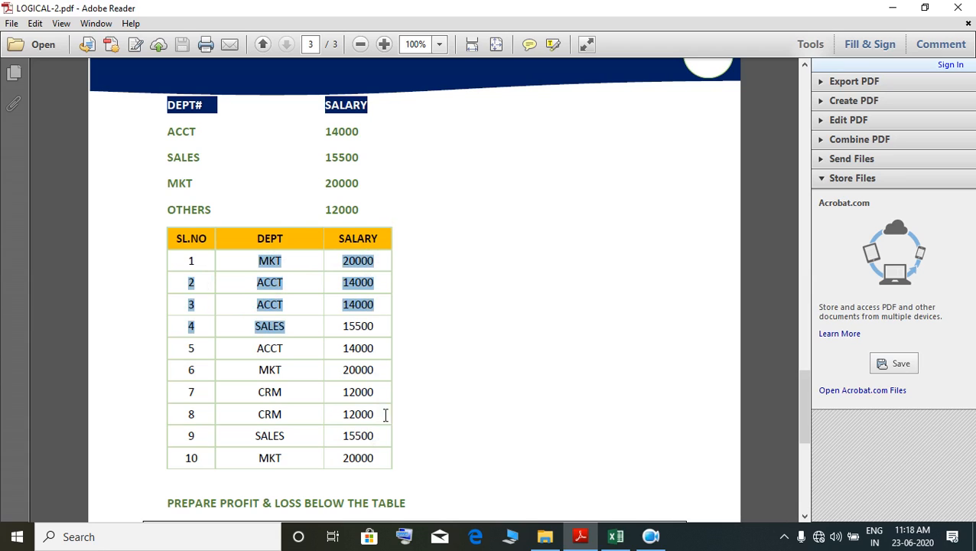
{"action": "scroll", "coordinate": [381, 333], "scroll_direction": "down", "scroll_amount": 1}
{"action": "scroll", "coordinate": [381, 335], "scroll_direction": "down", "scroll_amount": 3}
- Switch to the EXCEL LESSON workbook and clear the existing salary formulas in H3:H12 of the LOGICAL-3 sheet
{"action": "left_click", "coordinate": [616, 536]}
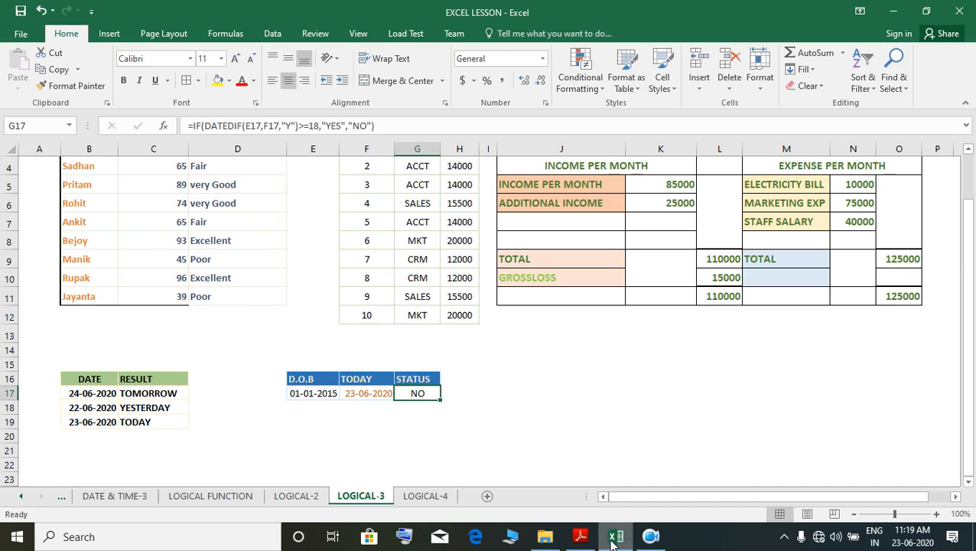
{"action": "scroll", "coordinate": [460, 321], "scroll_direction": "up", "scroll_amount": 1}
{"action": "left_click", "coordinate": [459, 212]}
{"action": "left_click_drag", "start_coordinate": [464, 233], "coordinate": [468, 383]}
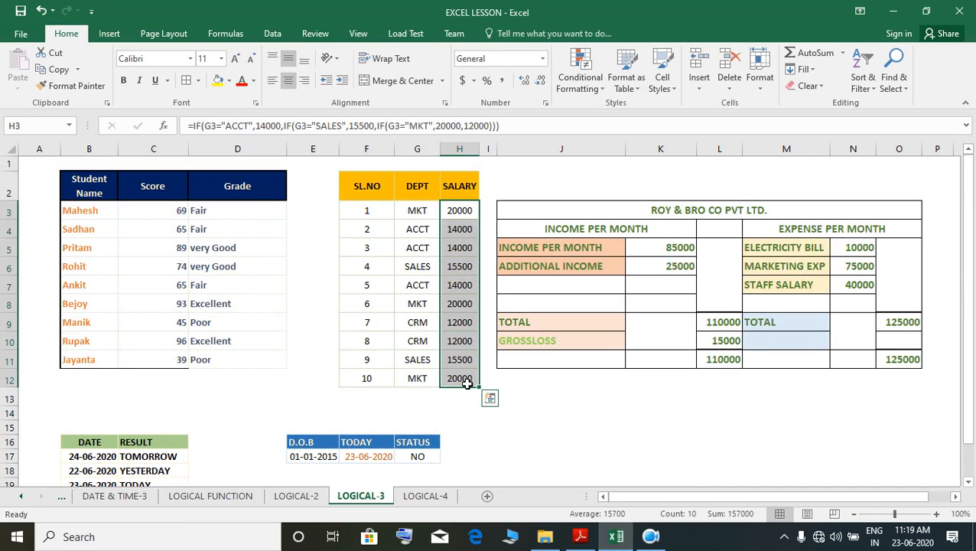
{"action": "key", "text": "Delete"}
{"action": "key", "text": "shift+Up"}
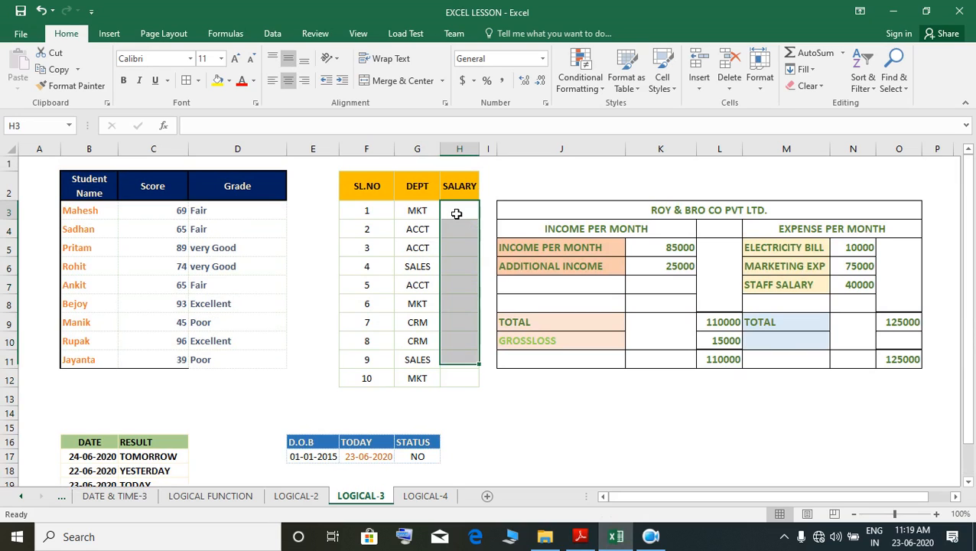
- Begin an IF formula in H3 that tests G3="ACCT" and returns 14000 when true
{"action": "left_click", "coordinate": [457, 214]}
{"action": "type", "text": "=IF("}
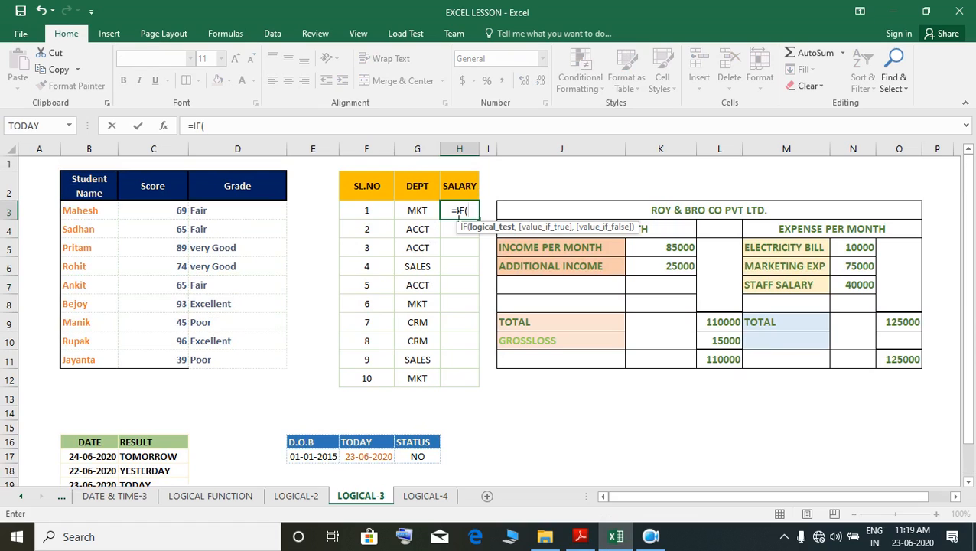
{"action": "left_click", "coordinate": [417, 210]}
{"action": "type", "text": "="}
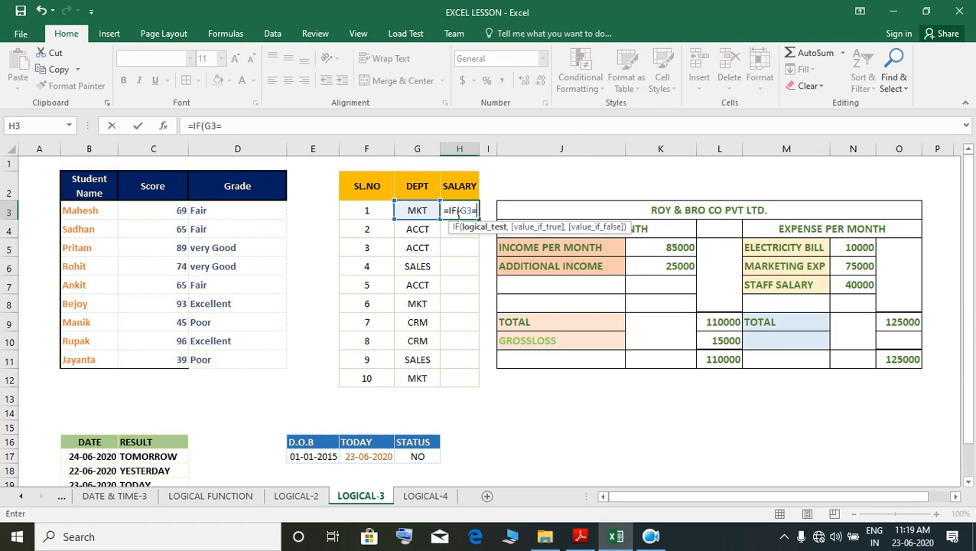
{"action": "type", "text": "\""}
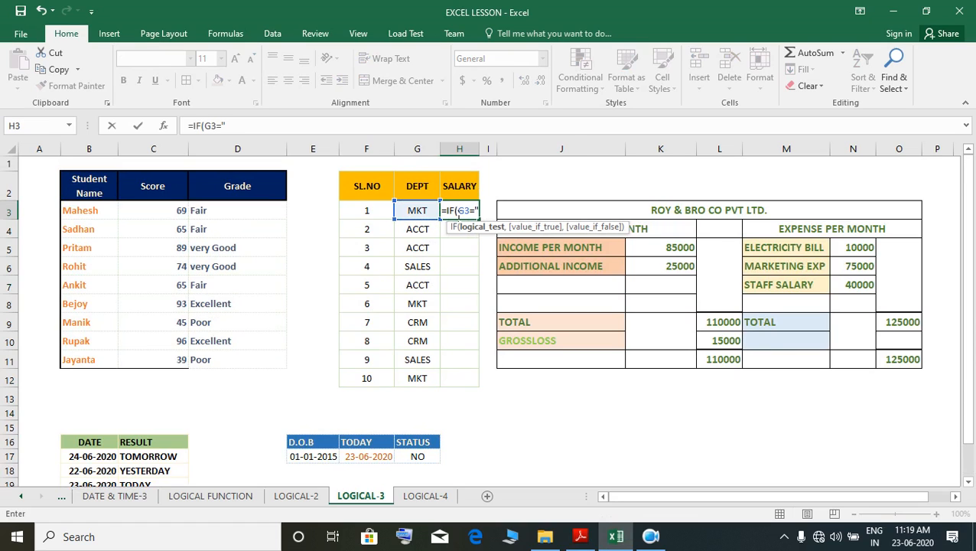
{"action": "type", "text": "AA"}
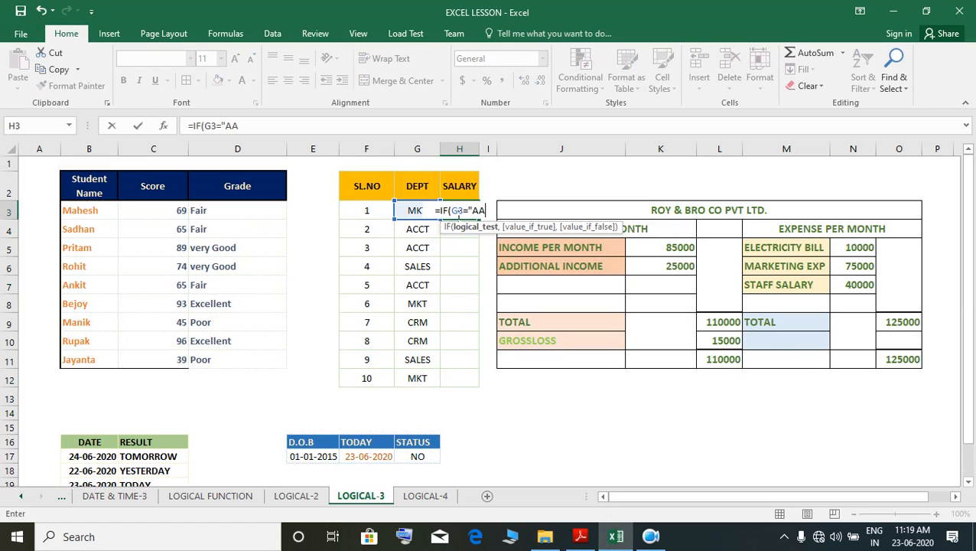
{"action": "key", "text": "BackSpace"}
{"action": "type", "text": "CCT"}
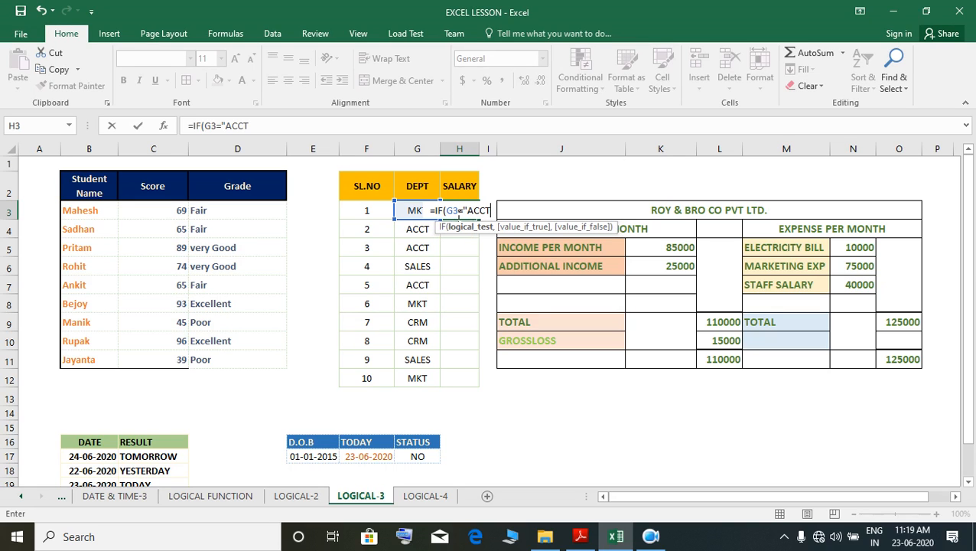
{"action": "type", "text": "\","}
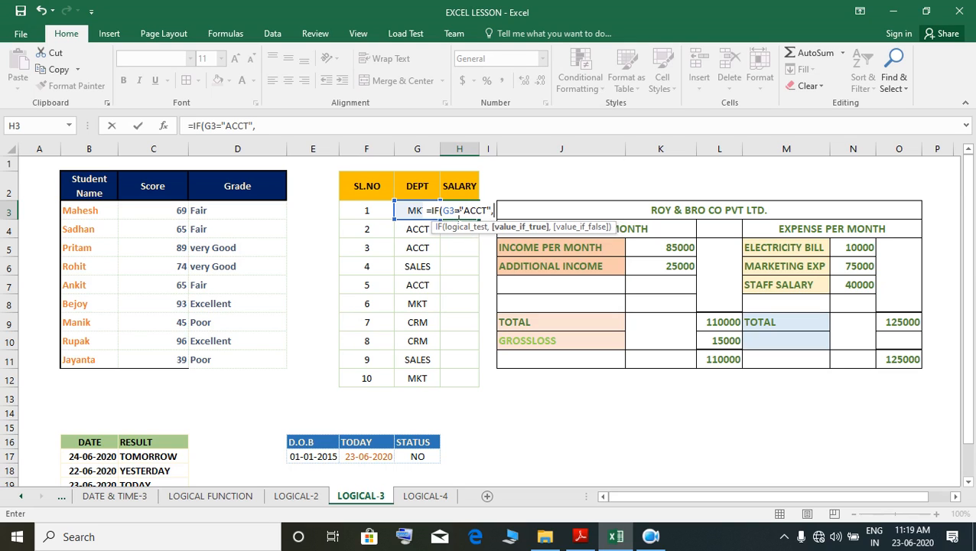
{"action": "type", "text": "1400"}
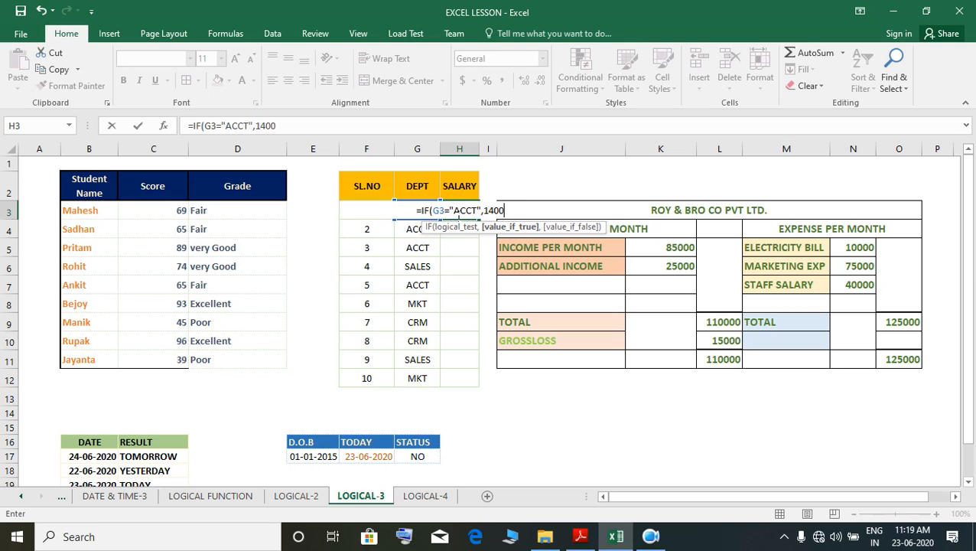
{"action": "type", "text": "0"}
{"action": "type", "text": ","}
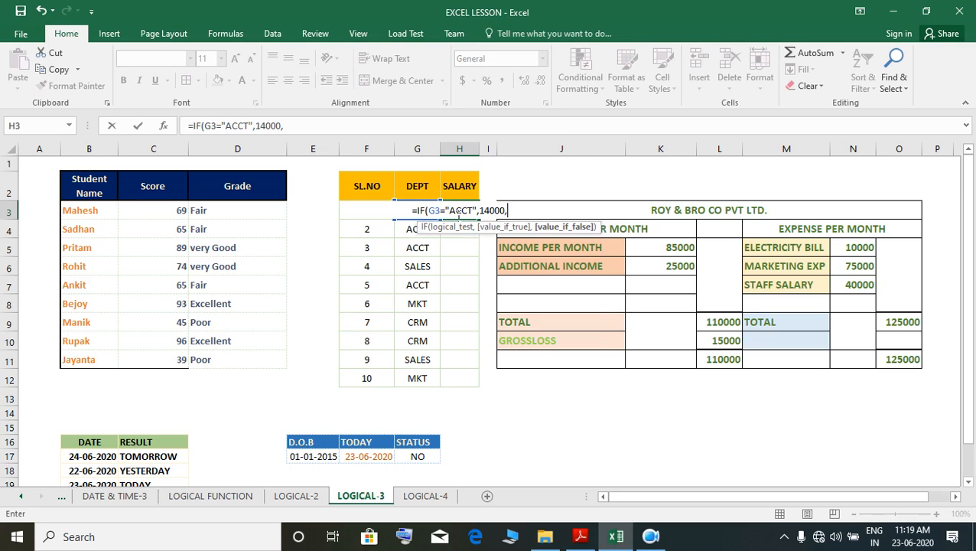
- Nest a second IF in the H3 formula that tests G3="SALES" and returns 15500 when true
{"action": "type", "text": "IF("}
{"action": "key", "text": "Left"}
{"action": "type", "text": "=\"M"}
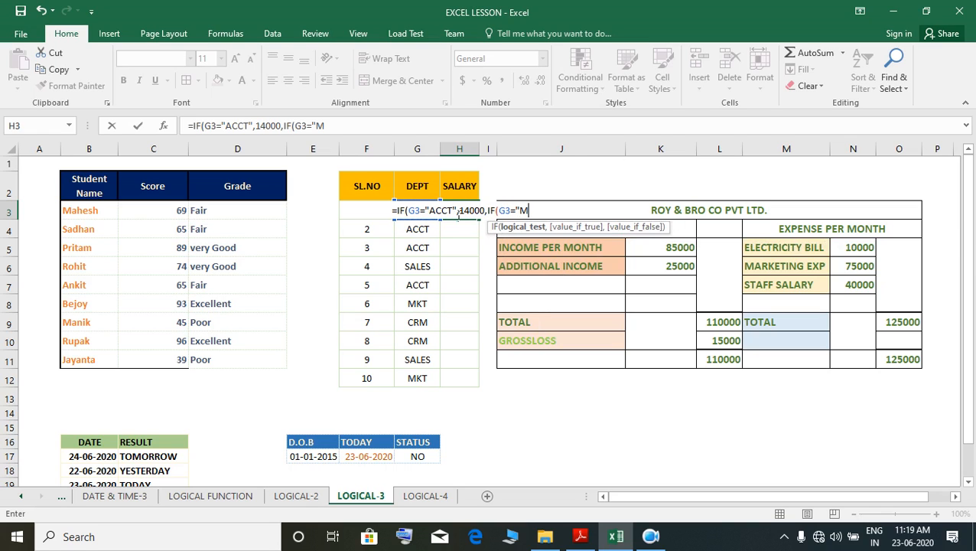
{"action": "key", "text": "BackSpace"}
{"action": "type", "text": "SAL"}
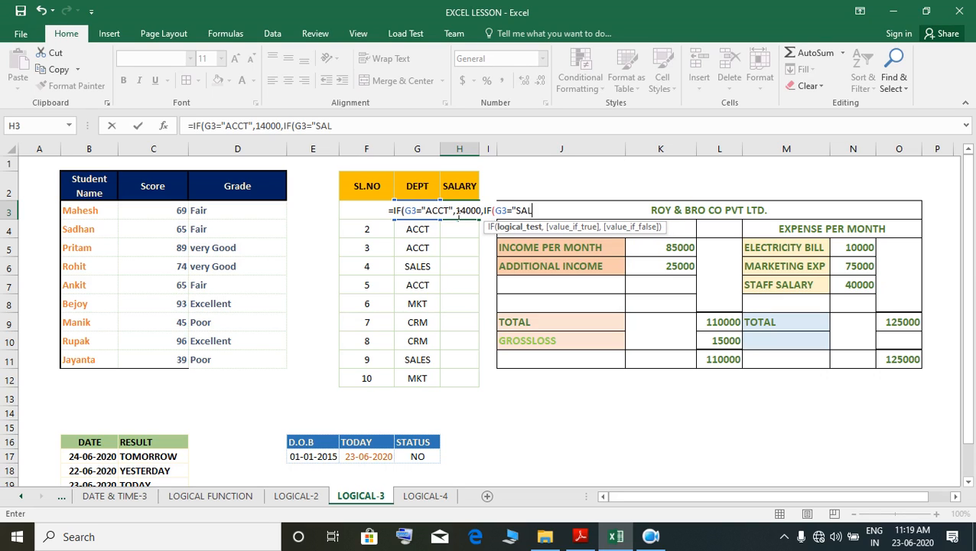
{"action": "type", "text": "ES\""}
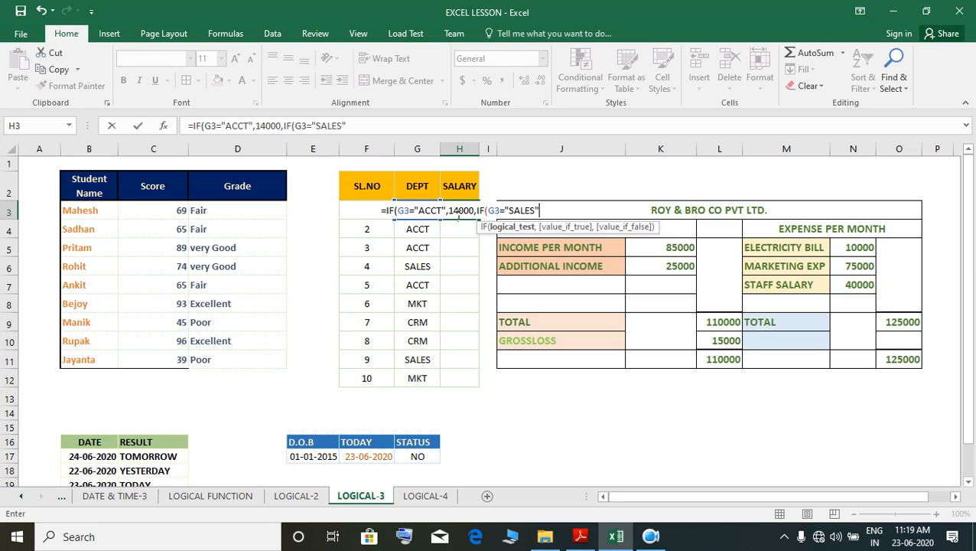
{"action": "type", "text": ",155"}
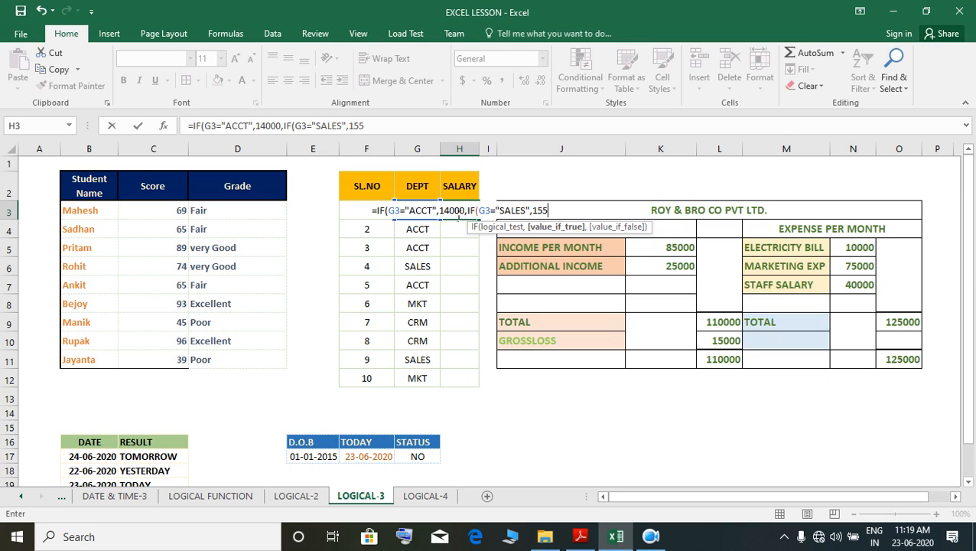
{"action": "type", "text": "00"}
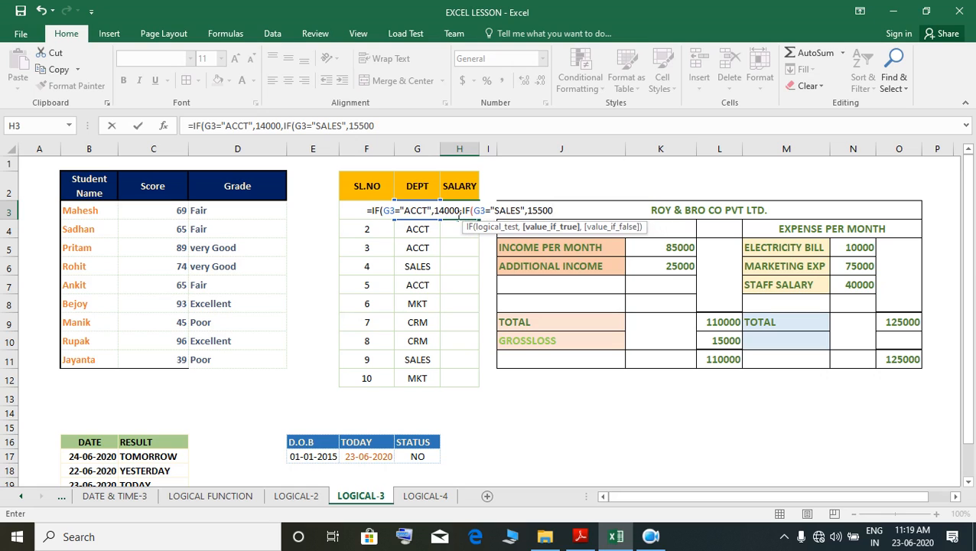
- Nest a third IF in the H3 formula with G3="MKT" as its test
{"action": "type", "text": ",IF"}
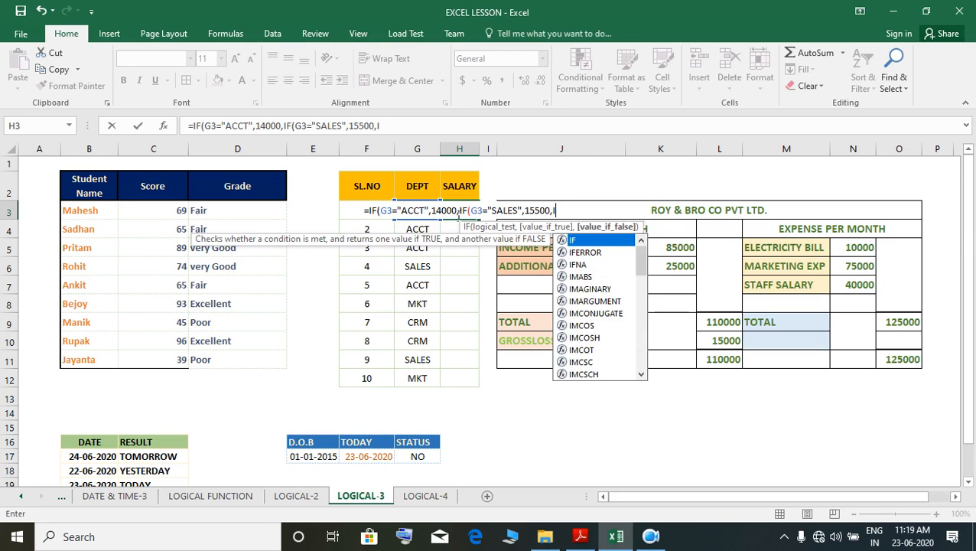
{"action": "type", "text": "("}
{"action": "key", "text": "Left"}
{"action": "type", "text": "="}
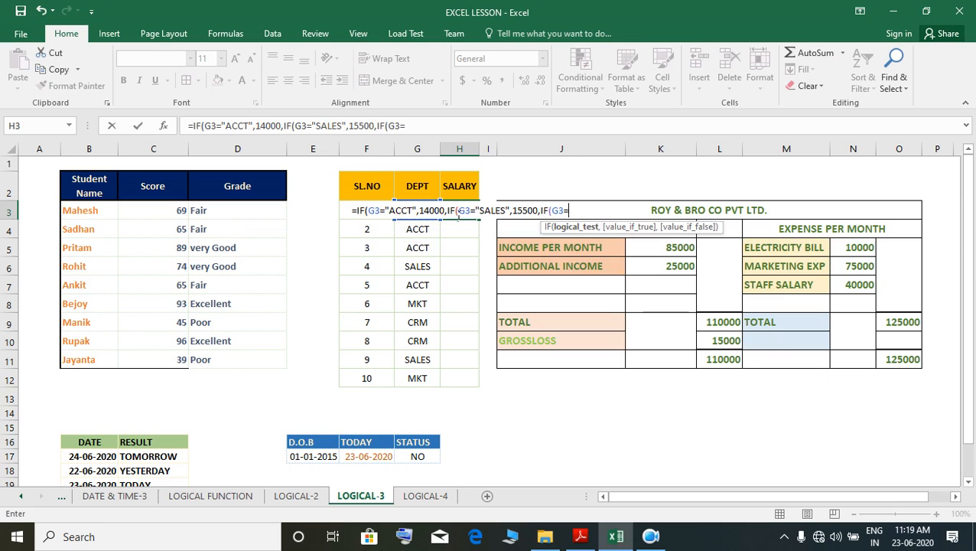
{"action": "type", "text": "\"MK"}
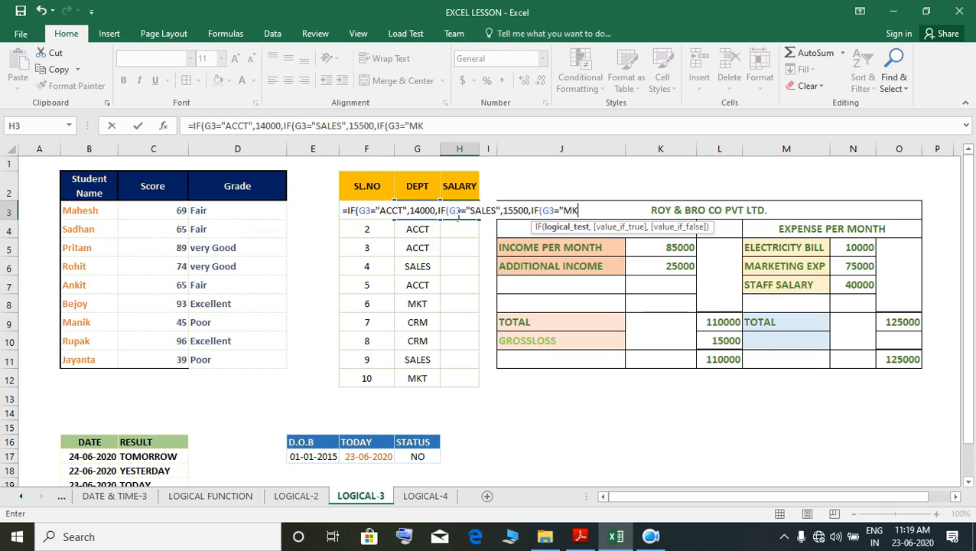
{"action": "type", "text": "T\""}
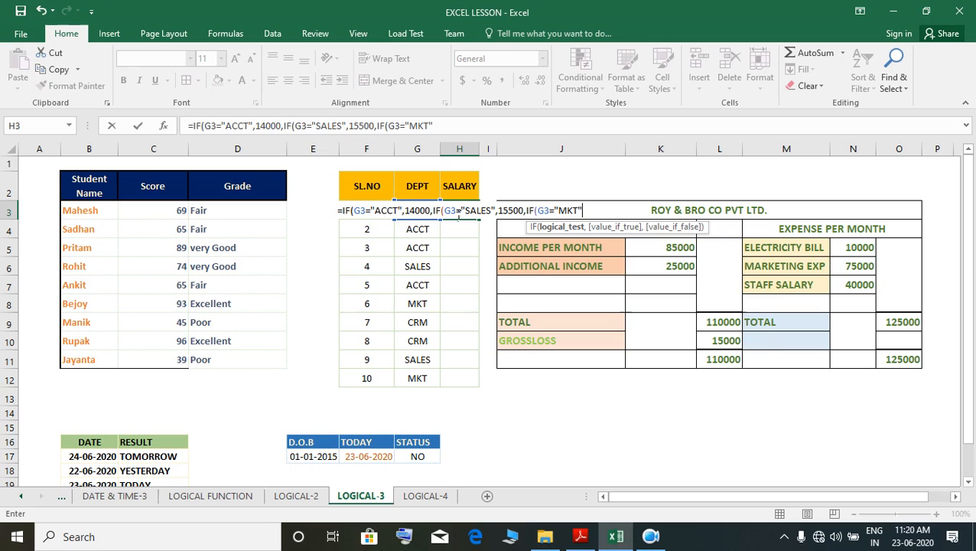
{"action": "type", "text": ","}
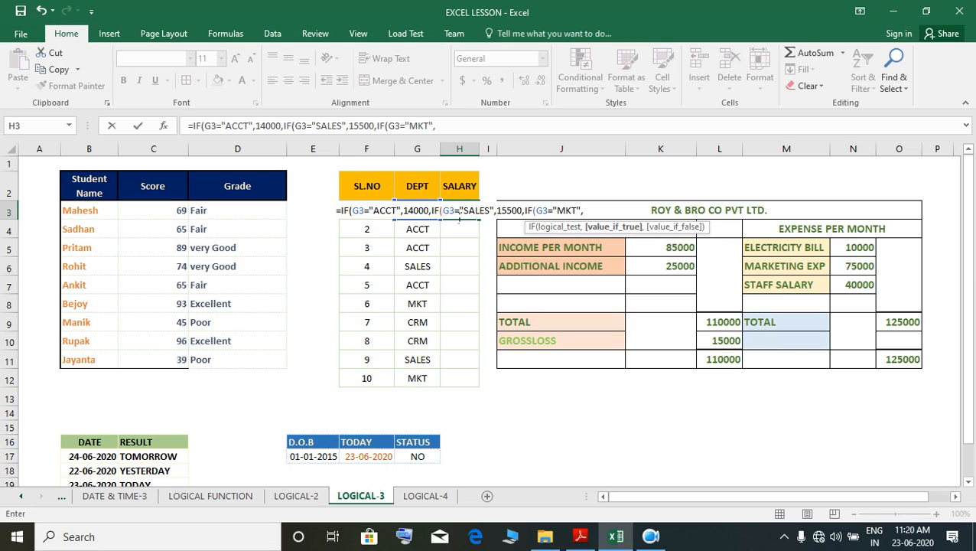
- Check the MKT and OTHERS salaries in LOGICAL-2.pdf in Adobe Reader, and return to the Excel formula
{"action": "mouse_move", "coordinate": [583, 540]}
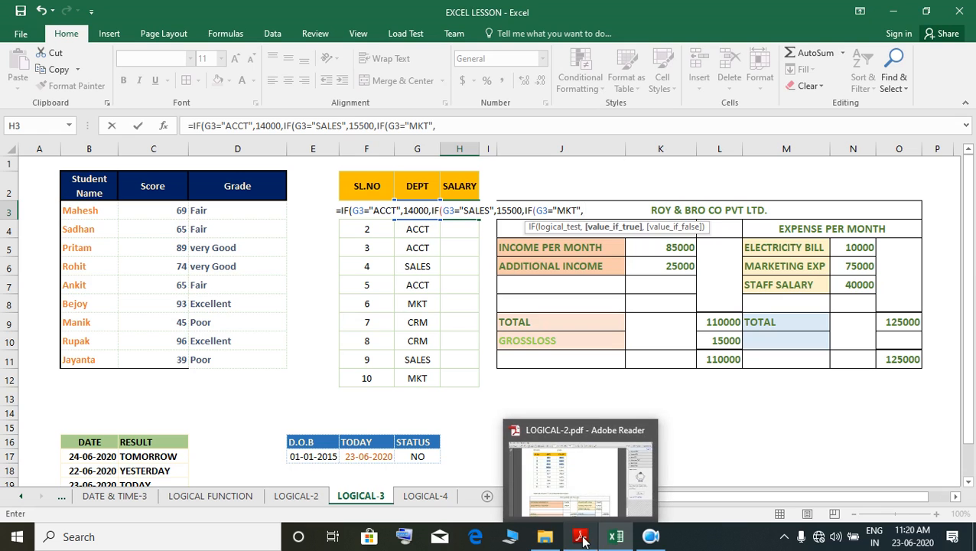
{"action": "left_click", "coordinate": [583, 540]}
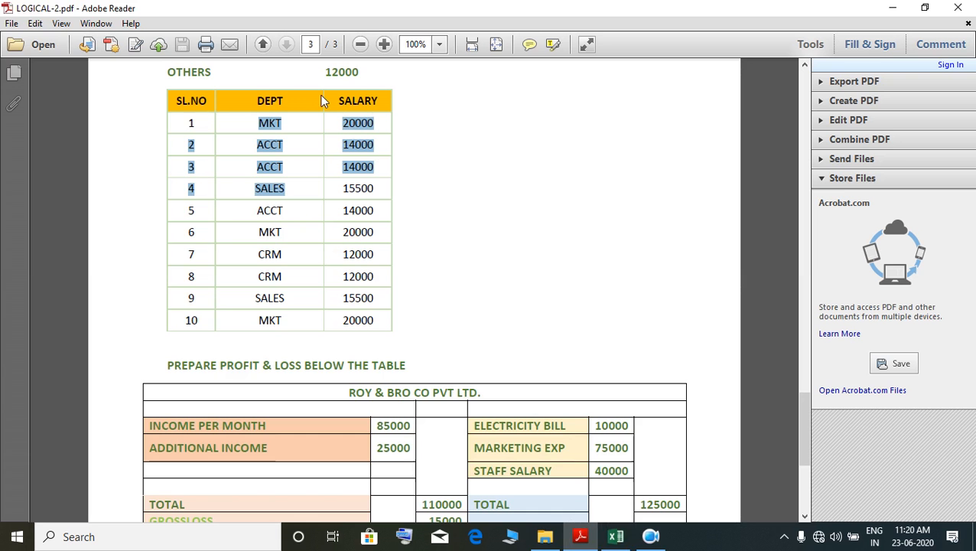
{"action": "scroll", "coordinate": [377, 216], "scroll_direction": "up", "scroll_amount": 1}
{"action": "scroll", "coordinate": [377, 216], "scroll_direction": "up", "scroll_amount": 2}
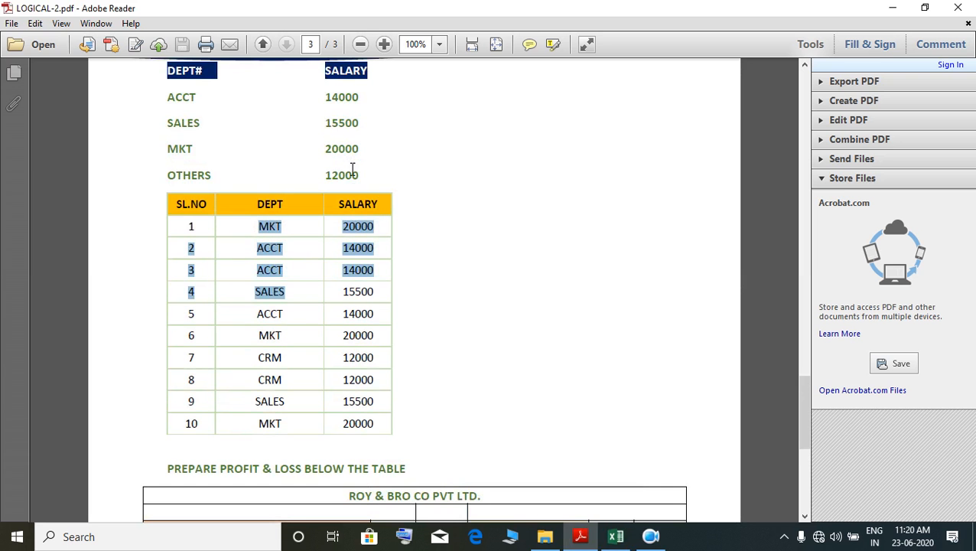
{"action": "left_click", "coordinate": [616, 536]}
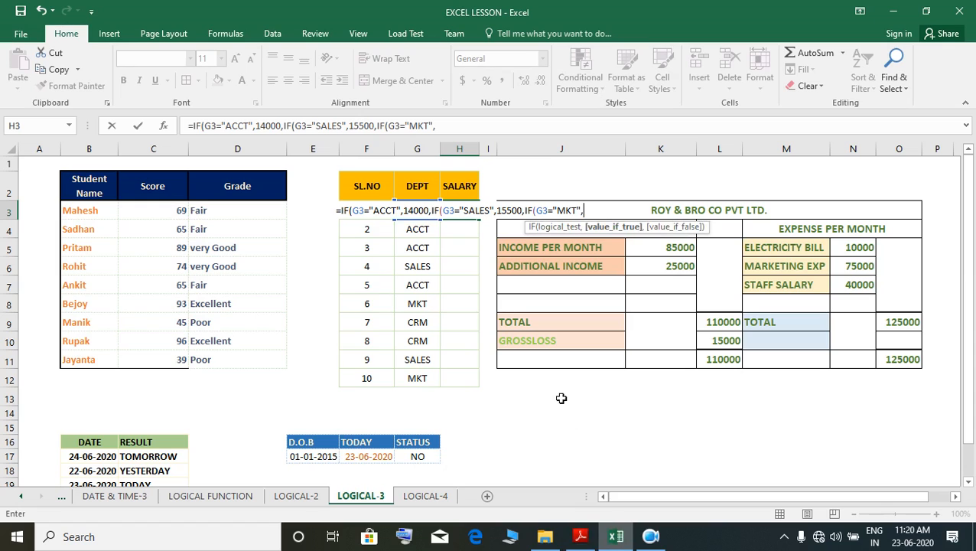
- Complete the H3 formula with 20000 for MKT and 12000 for all other departments, closing all three IFs
{"action": "type", "text": "20000"}
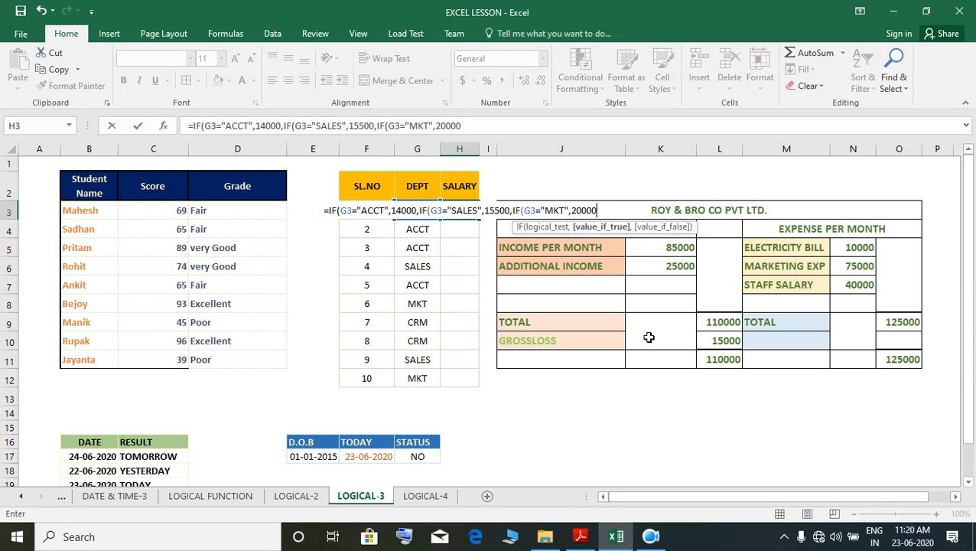
{"action": "type", "text": ",12"}
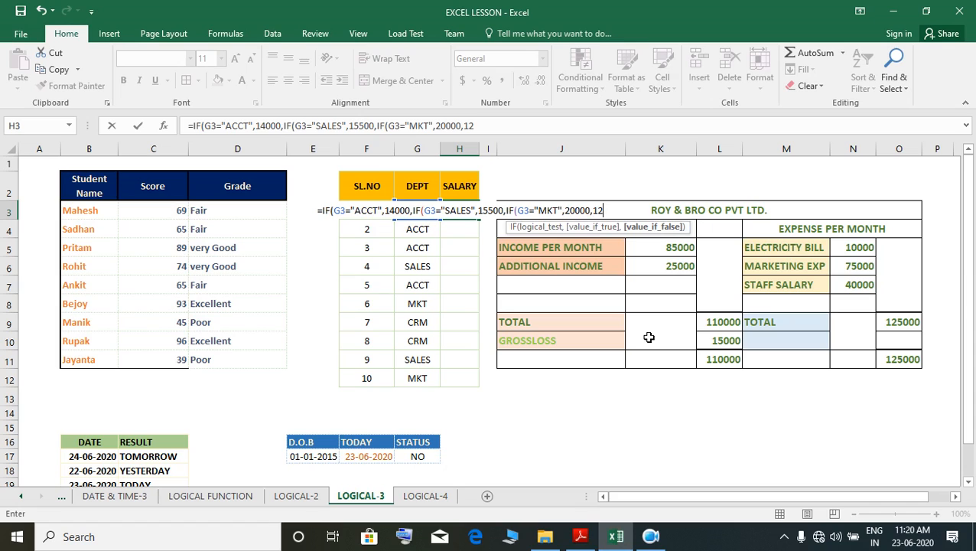
{"action": "type", "text": "000"}
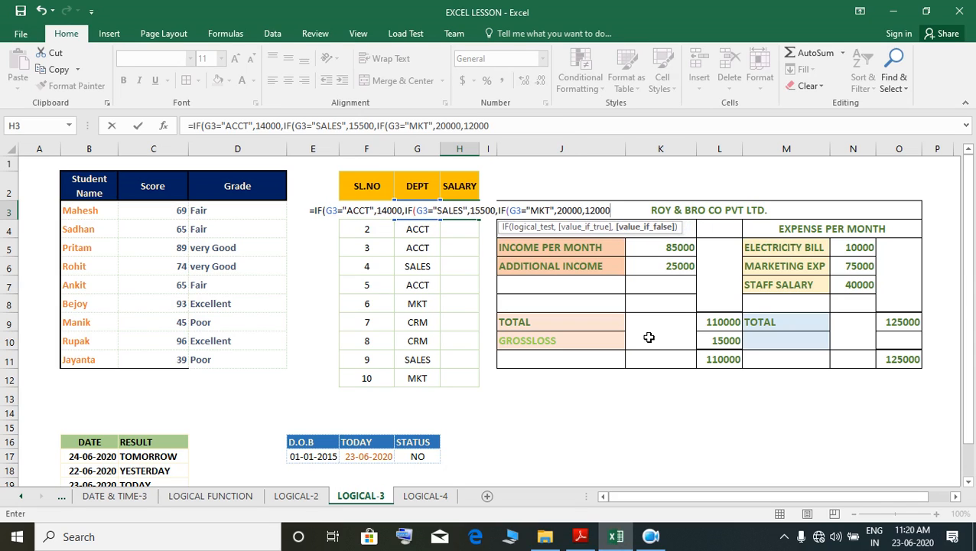
{"action": "type", "text": ")"}
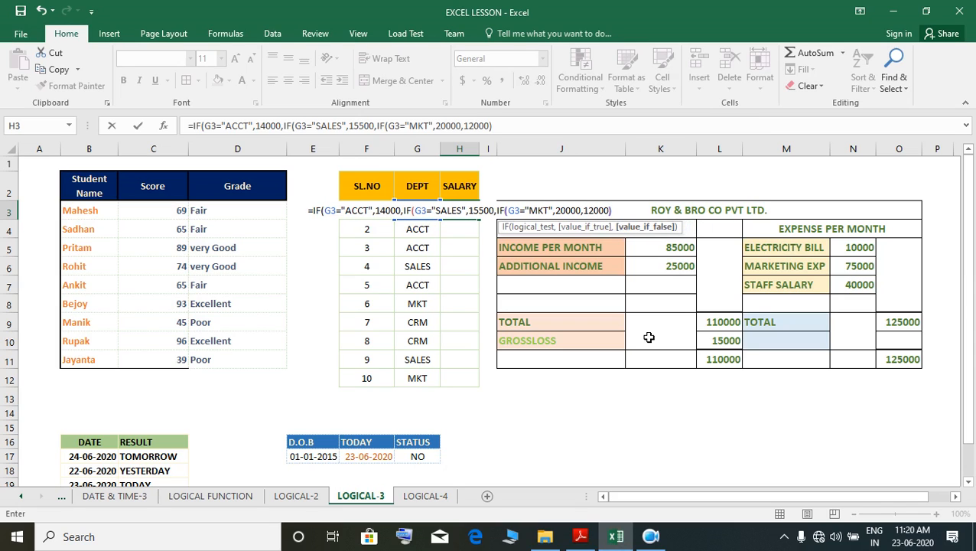
{"action": "type", "text": "))"}
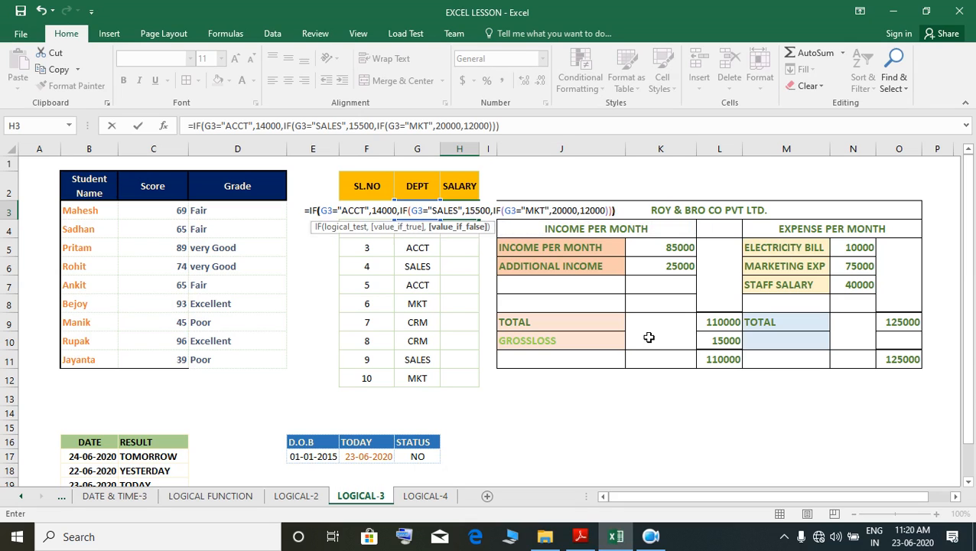
{"action": "key", "text": "Return"}
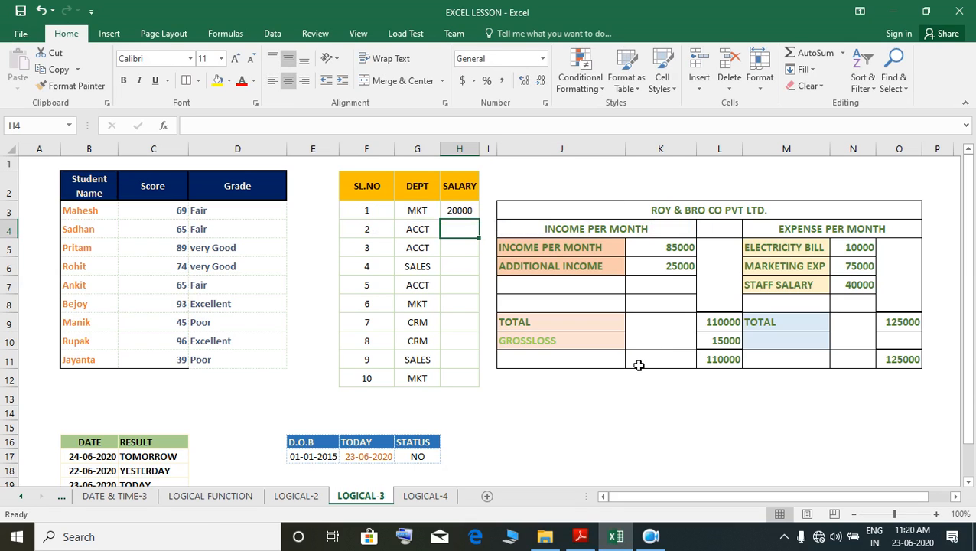
- Fill the H3 salary formula down the SALARY column through H12
{"action": "left_click", "coordinate": [462, 211]}
{"action": "left_click_drag", "start_coordinate": [479, 220], "coordinate": [486, 279]}
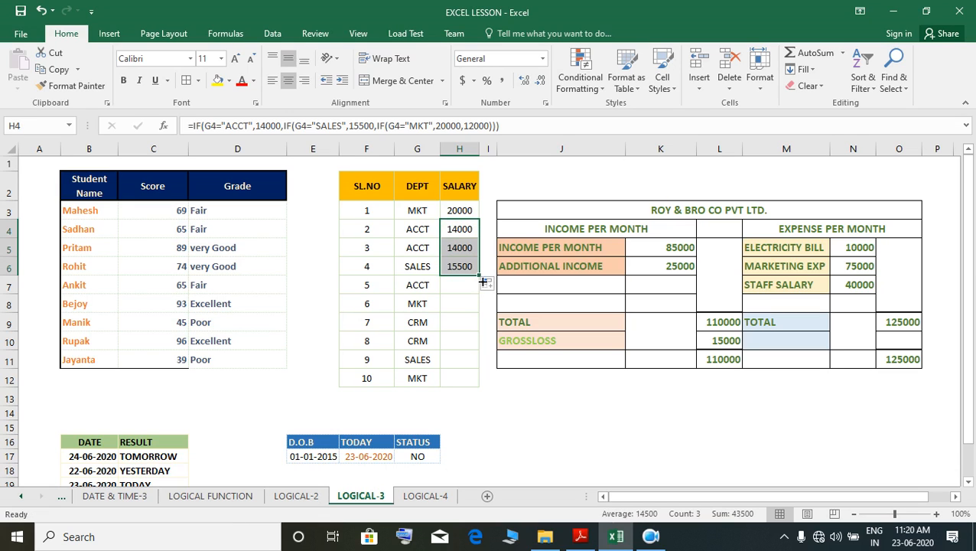
{"action": "left_click_drag", "start_coordinate": [483, 281], "coordinate": [486, 357]}
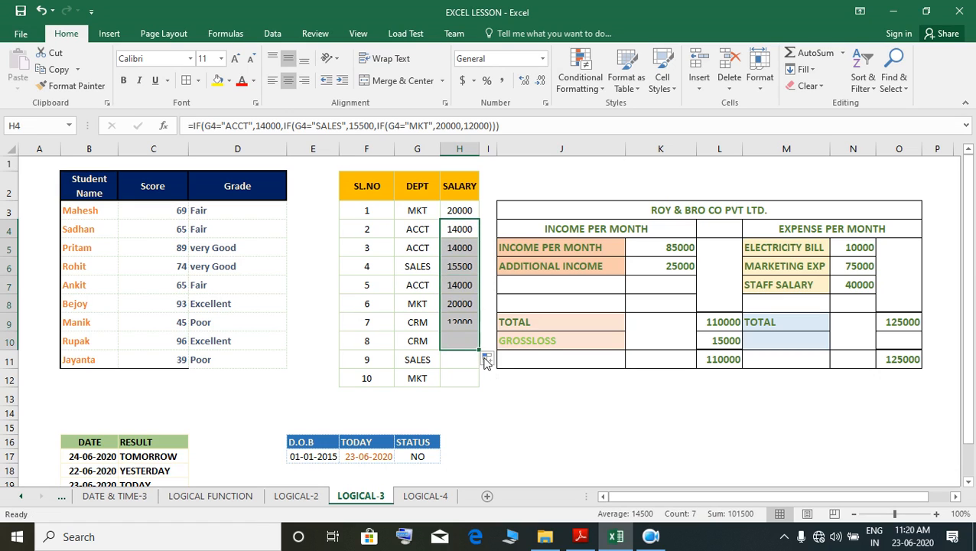
{"action": "left_click_drag", "start_coordinate": [487, 355], "coordinate": [493, 388]}
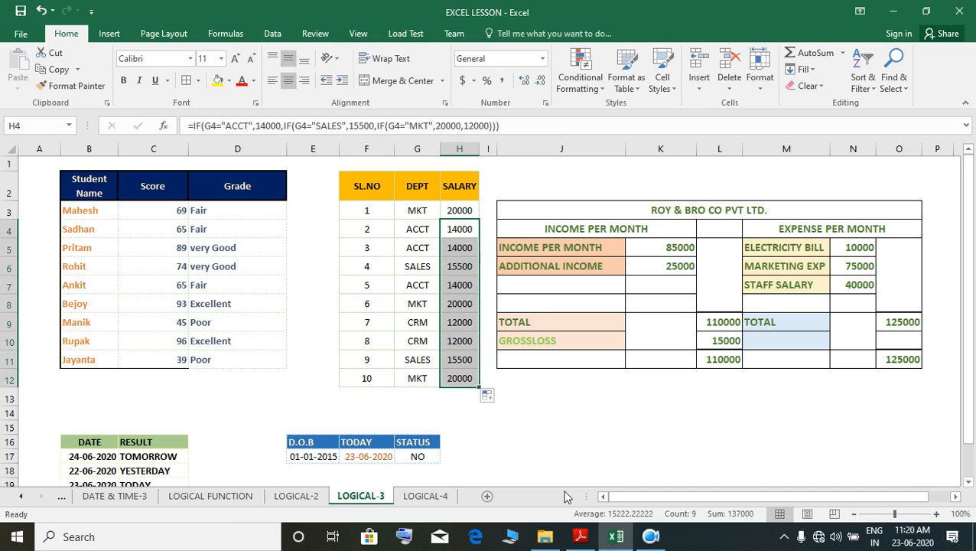
- Switch to LOGICAL-2.pdf in Adobe Reader, review the profit and loss exercise below the salary table, and return to the Excel workbook
{"action": "mouse_move", "coordinate": [609, 542]}
{"action": "mouse_move", "coordinate": [580, 537]}
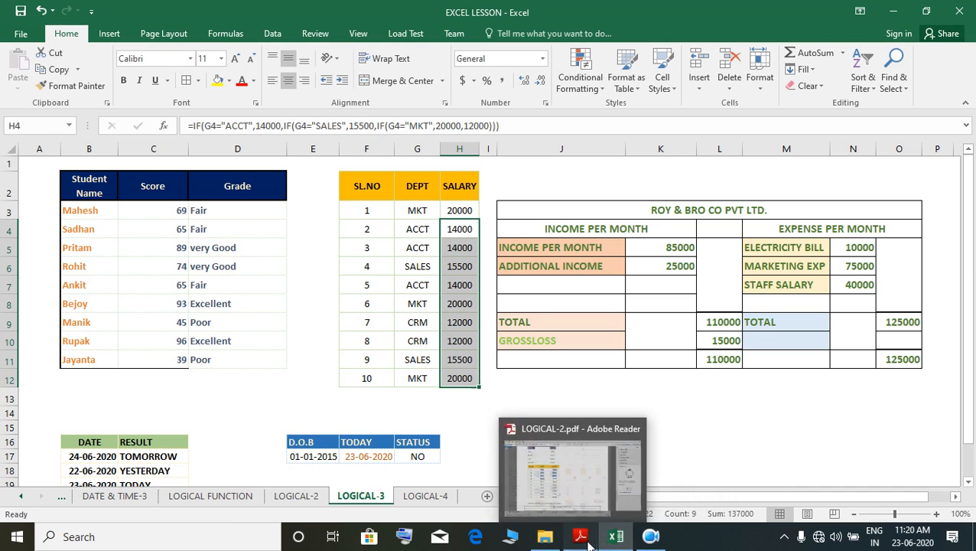
{"action": "left_click", "coordinate": [539, 497]}
{"action": "scroll", "coordinate": [543, 497], "scroll_direction": "down", "scroll_amount": 2}
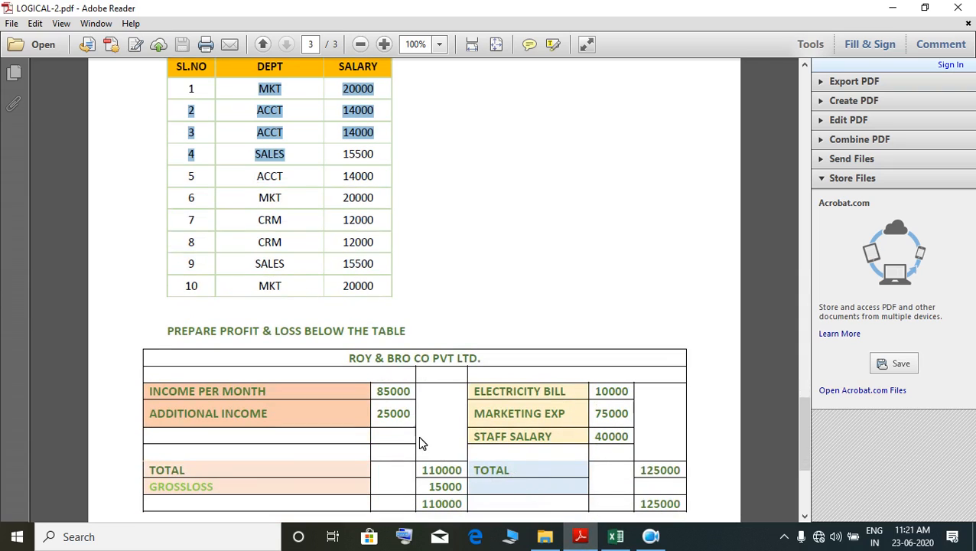
{"action": "scroll", "coordinate": [467, 468], "scroll_direction": "down", "scroll_amount": 3}
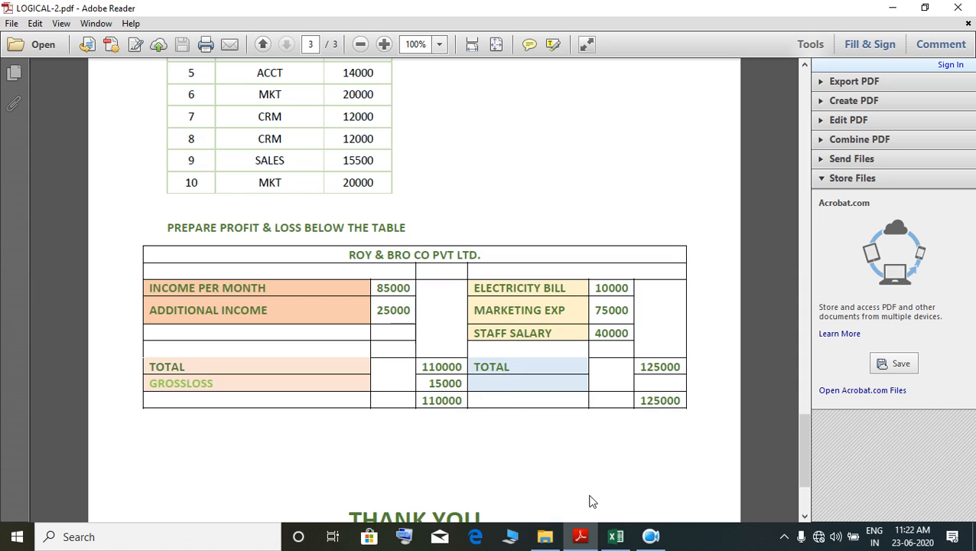
{"action": "left_click", "coordinate": [617, 537]}
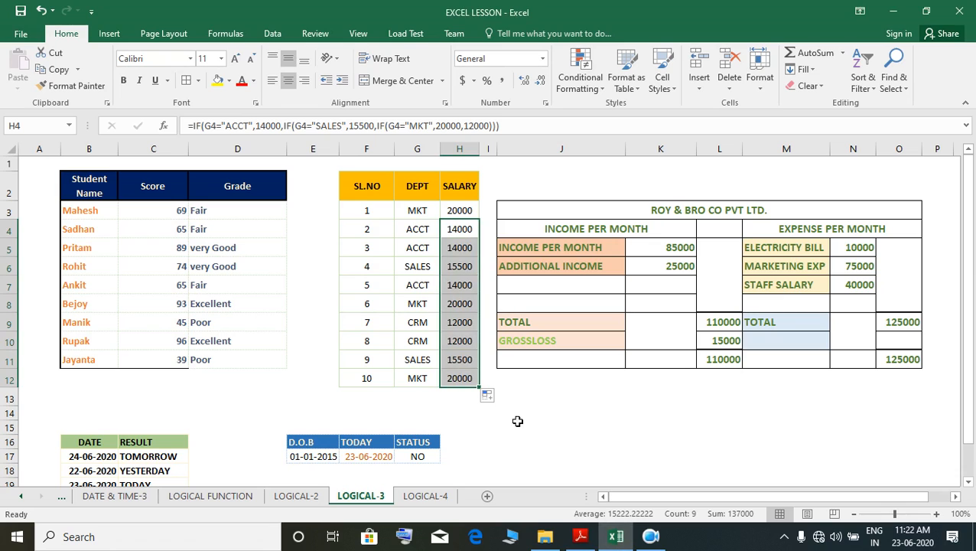
- Clear the income total in L9 and the gross loss amount in L10 of the ROY & BRO table
{"action": "left_click", "coordinate": [725, 339]}
{"action": "left_click", "coordinate": [727, 322]}
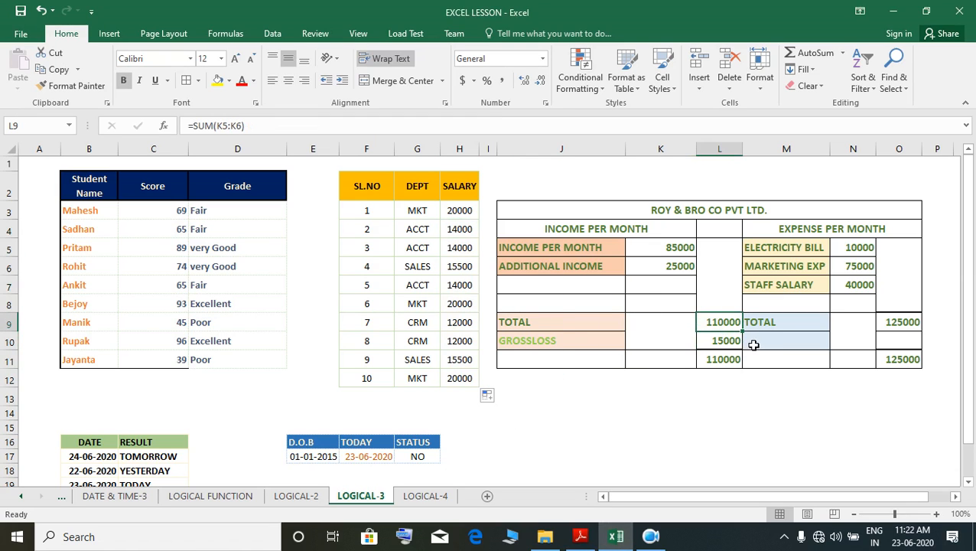
{"action": "key", "text": "Delete"}
{"action": "left_click", "coordinate": [724, 345]}
{"action": "key", "text": "Delete"}
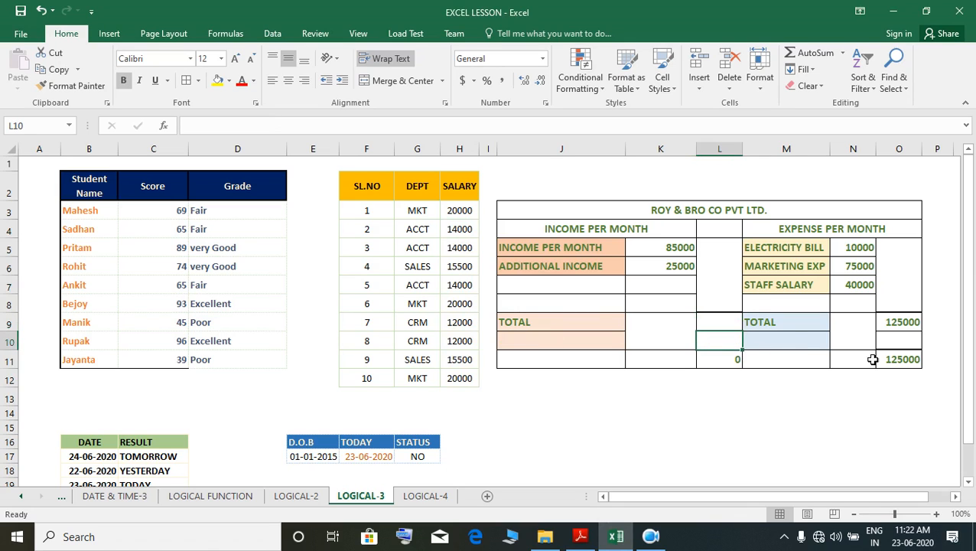
- Clear the expense total in O9 and the bottom-row balances in O11 and L11
{"action": "left_click", "coordinate": [897, 360]}
{"action": "key", "text": "Delete"}
{"action": "left_click", "coordinate": [911, 329]}
{"action": "key", "text": "Delete"}
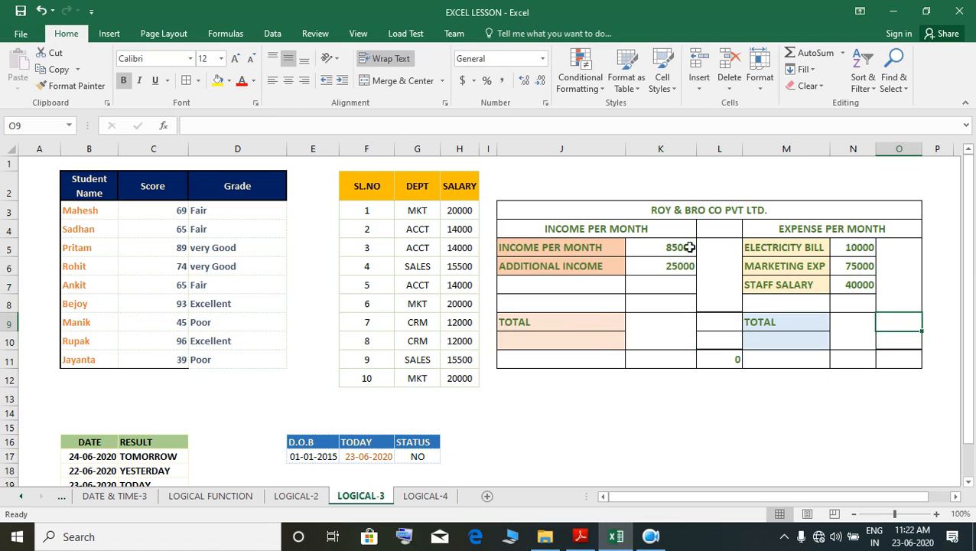
{"action": "left_click", "coordinate": [736, 363]}
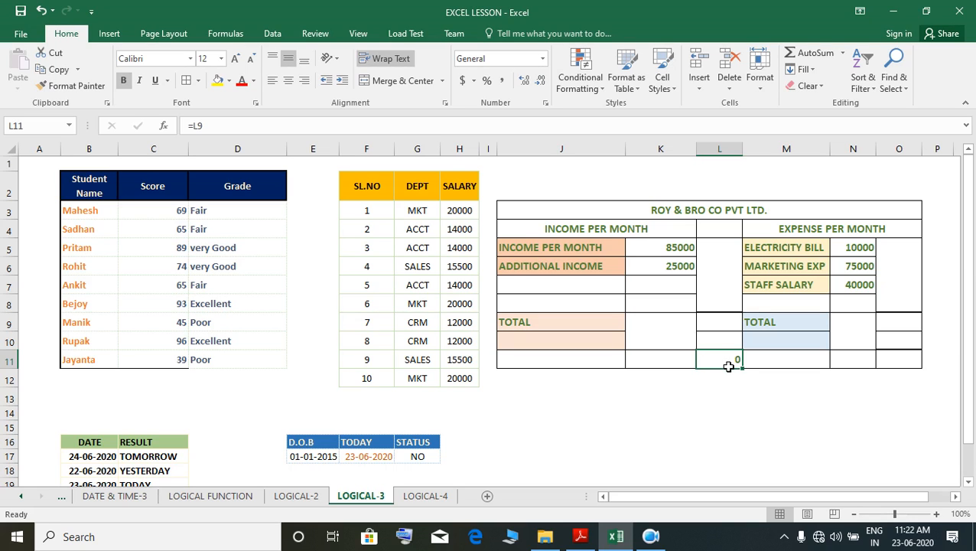
{"action": "left_click", "coordinate": [902, 361]}
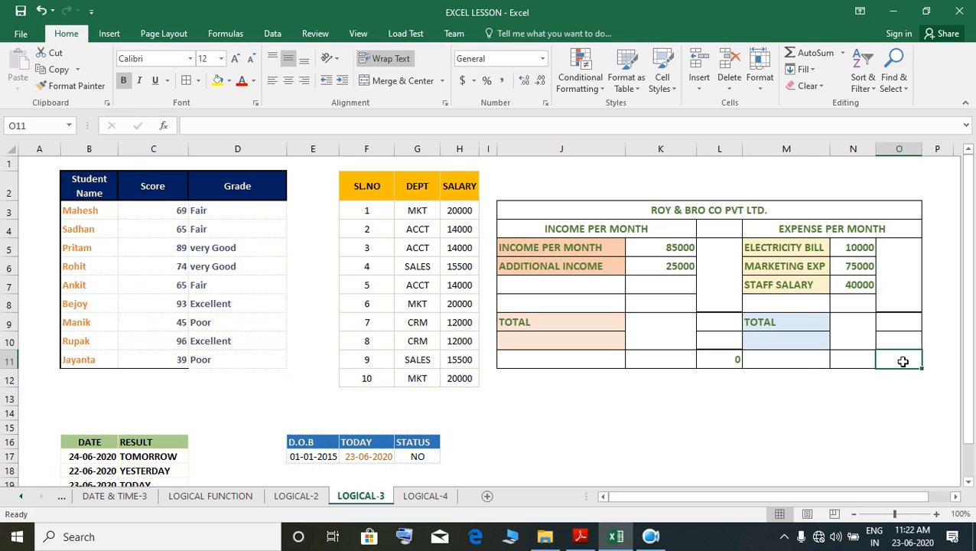
{"action": "left_click", "coordinate": [735, 368]}
{"action": "key", "text": "Delete"}
- Total the income in L9 with a SUM formula over K5:K8
{"action": "left_click", "coordinate": [716, 322]}
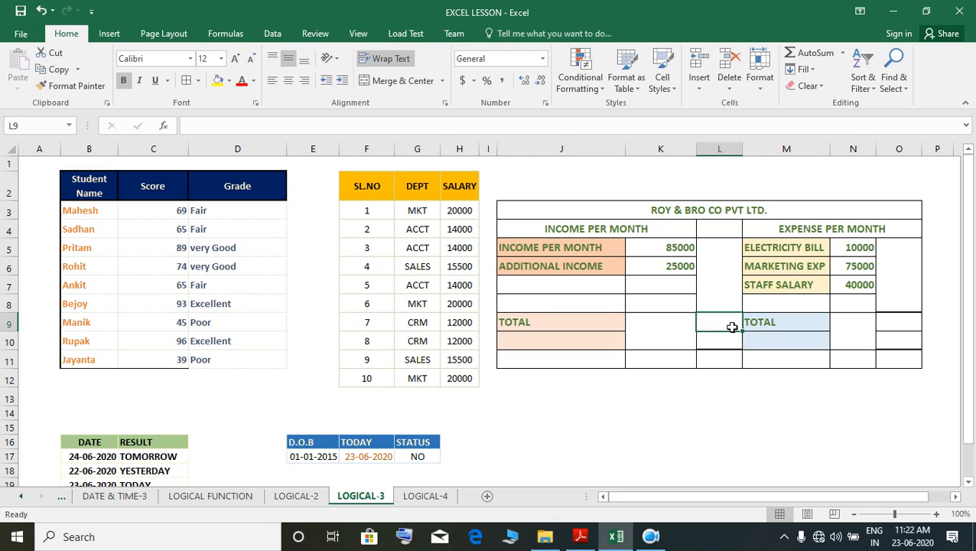
{"action": "key", "text": "alt+equal"}
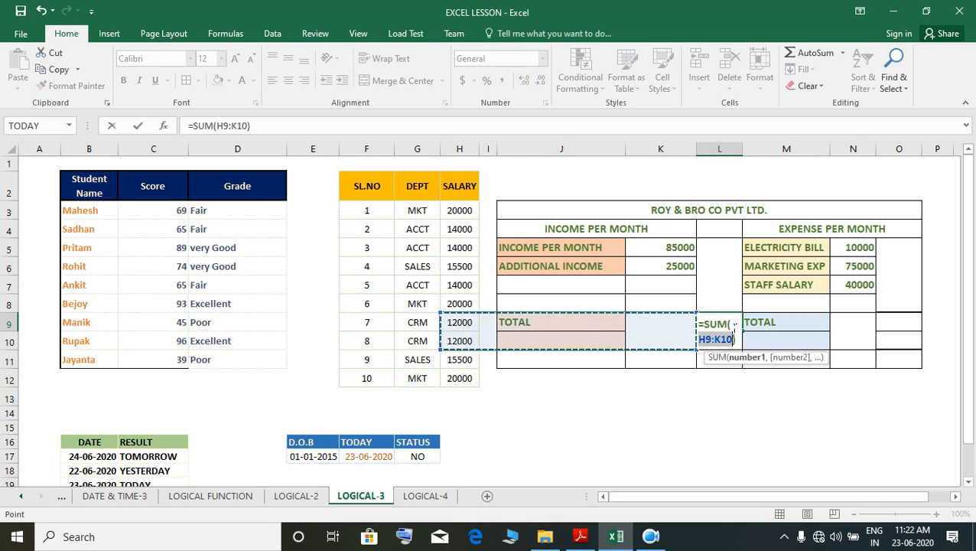
{"action": "left_click_drag", "start_coordinate": [663, 248], "coordinate": [675, 306]}
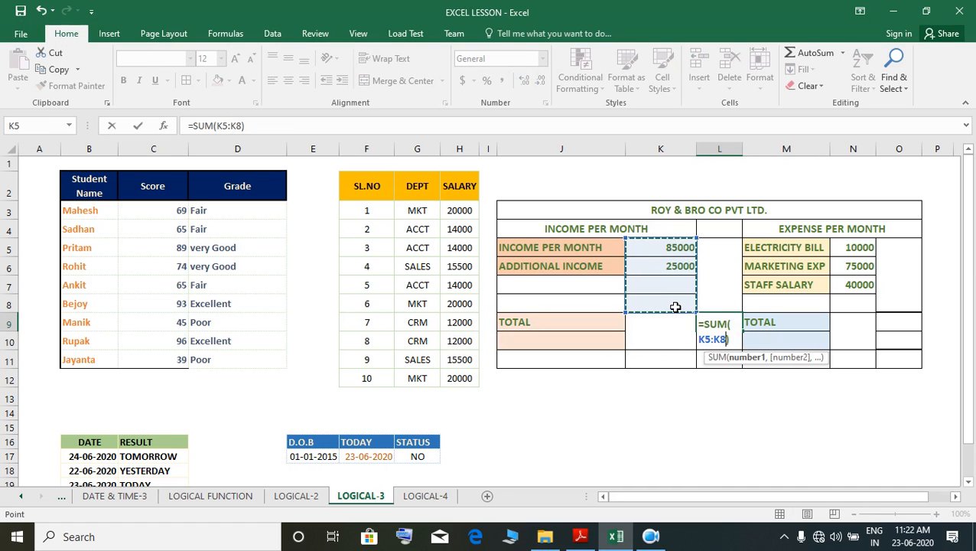
{"action": "type", "text": ")"}
{"action": "key", "text": "Return"}
{"action": "left_click", "coordinate": [464, 321]}
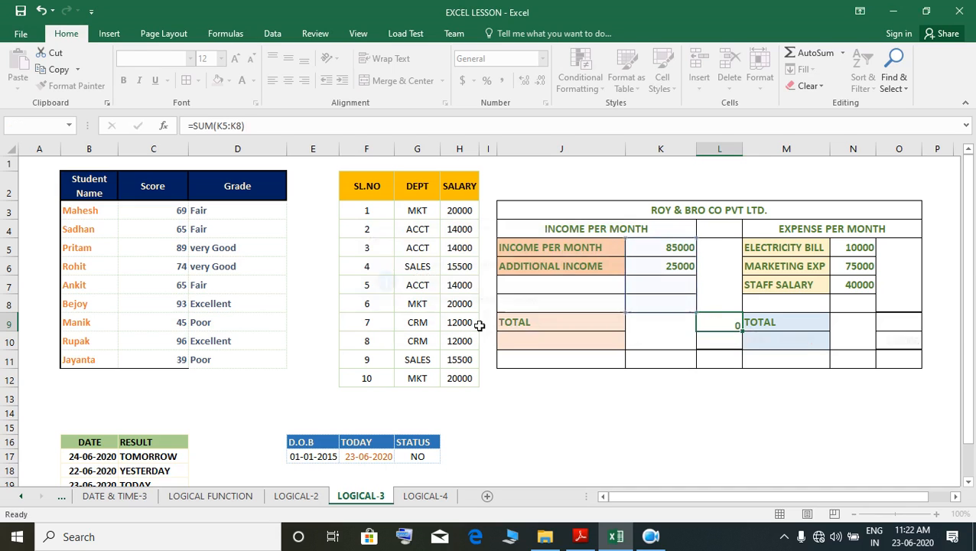
- Delete the old gross profit and loss formulas from cells O10, M10 and J10
{"action": "left_click", "coordinate": [872, 350]}
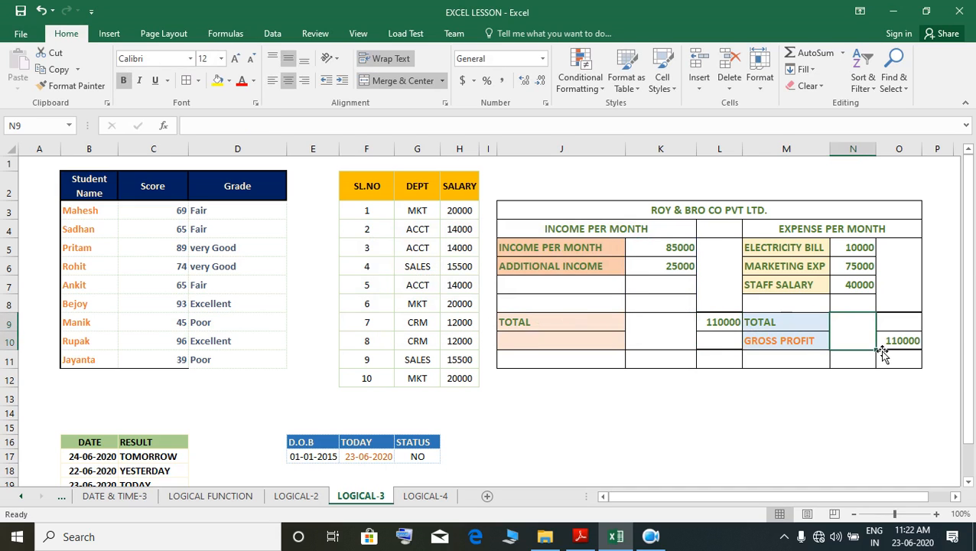
{"action": "left_click", "coordinate": [891, 344]}
{"action": "key", "text": "Delete"}
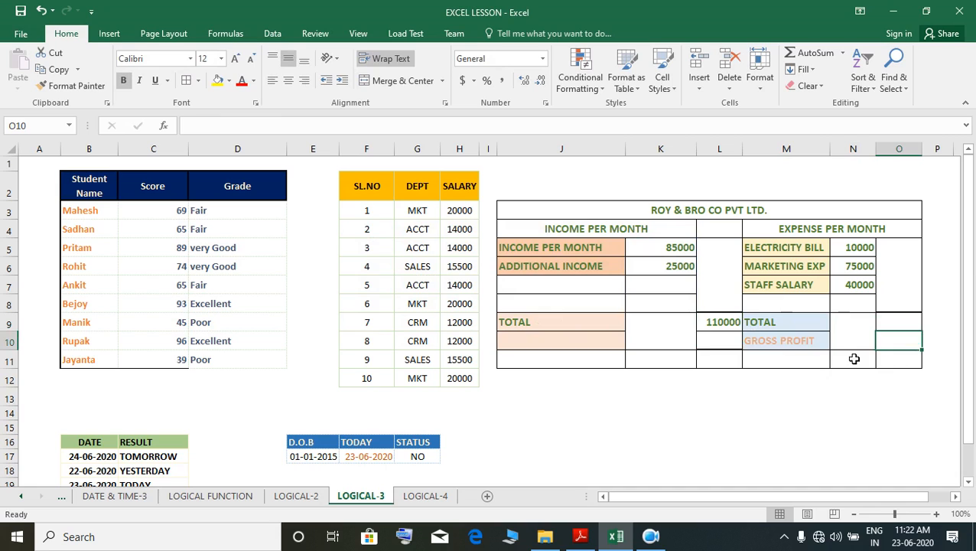
{"action": "left_click", "coordinate": [801, 342]}
{"action": "key", "text": "Delete"}
{"action": "left_click", "coordinate": [538, 342]}
{"action": "key", "text": "Delete"}
- Total the expenses in O9 with a SUM formula over N5:N7
{"action": "left_click", "coordinate": [734, 322]}
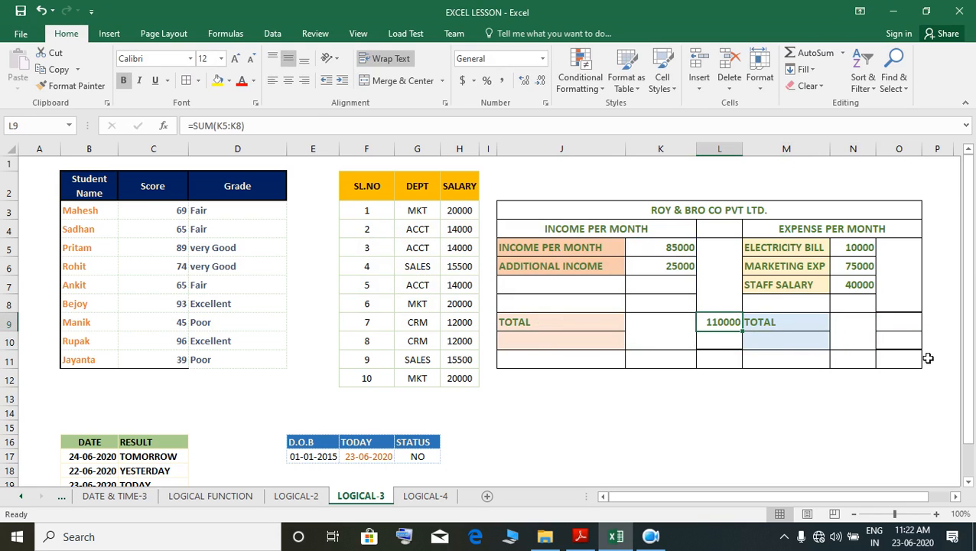
{"action": "left_click", "coordinate": [916, 328]}
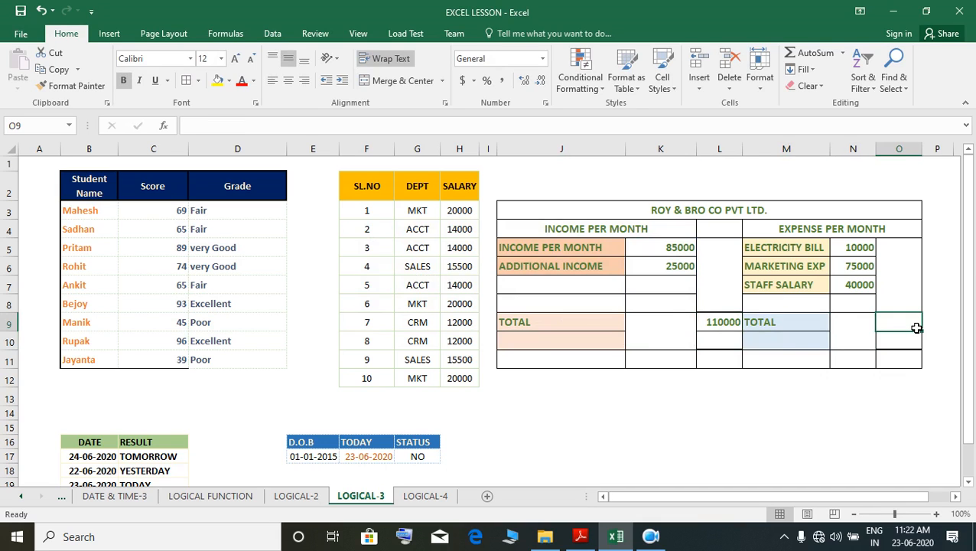
{"action": "key", "text": "alt+equal"}
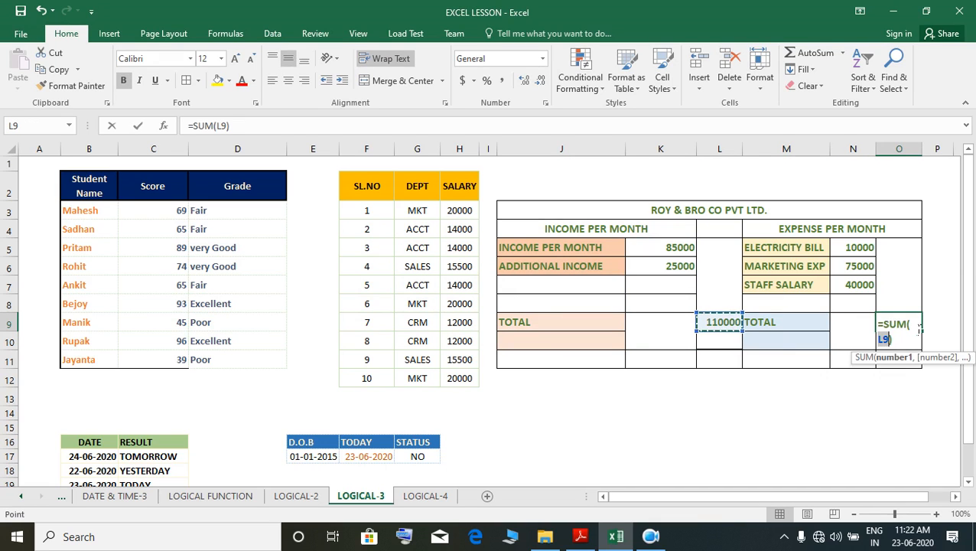
{"action": "left_click_drag", "start_coordinate": [864, 253], "coordinate": [863, 286]}
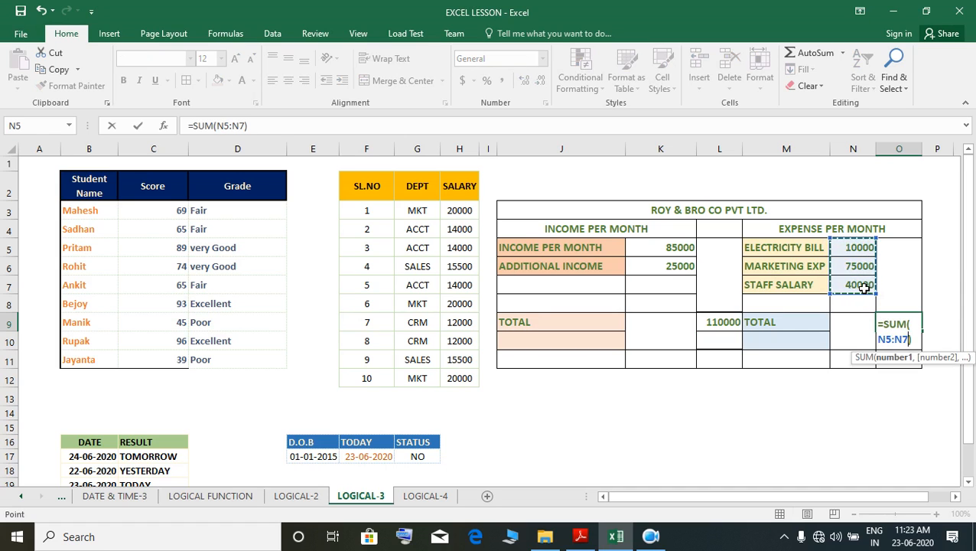
{"action": "key", "text": "Return"}
{"action": "left_click", "coordinate": [914, 323]}
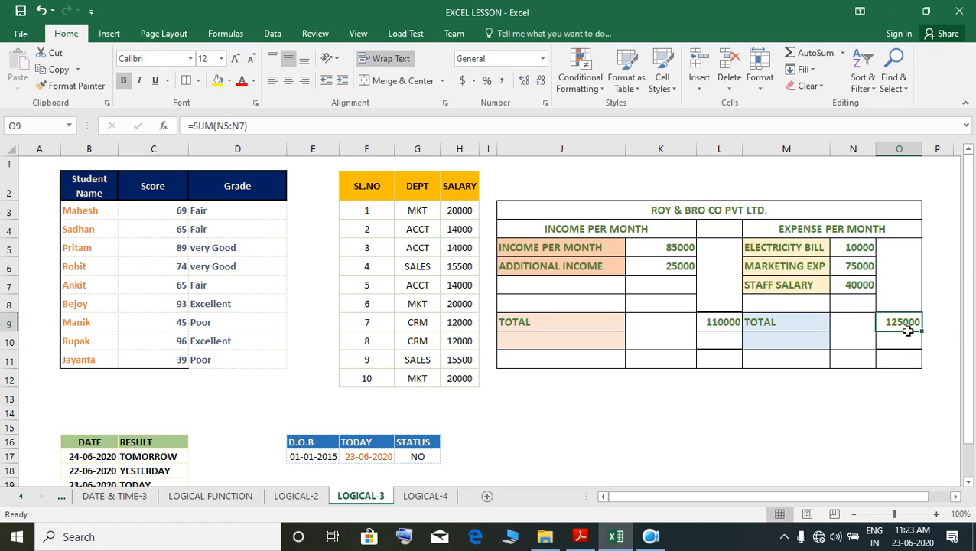
{"action": "left_click", "coordinate": [726, 323]}
{"action": "left_click", "coordinate": [585, 347]}
{"action": "left_click", "coordinate": [720, 344]}
{"action": "left_click", "coordinate": [601, 342]}
{"action": "left_click", "coordinate": [721, 343]}
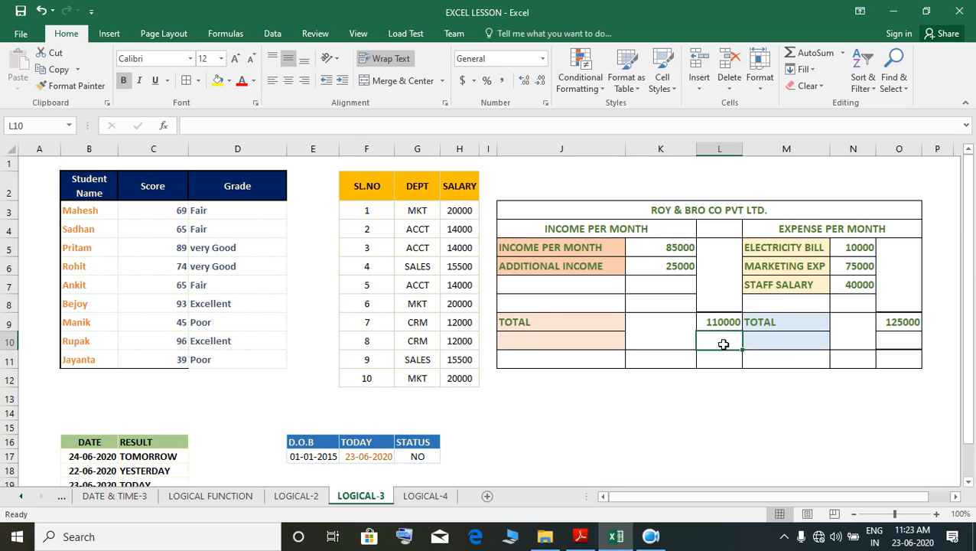
{"action": "left_click", "coordinate": [575, 345]}
{"action": "left_click", "coordinate": [719, 345]}
- Enter an IF formula in J10 that tests L10="" and returns "GROSS LOSS" when true
{"action": "left_click", "coordinate": [545, 346]}
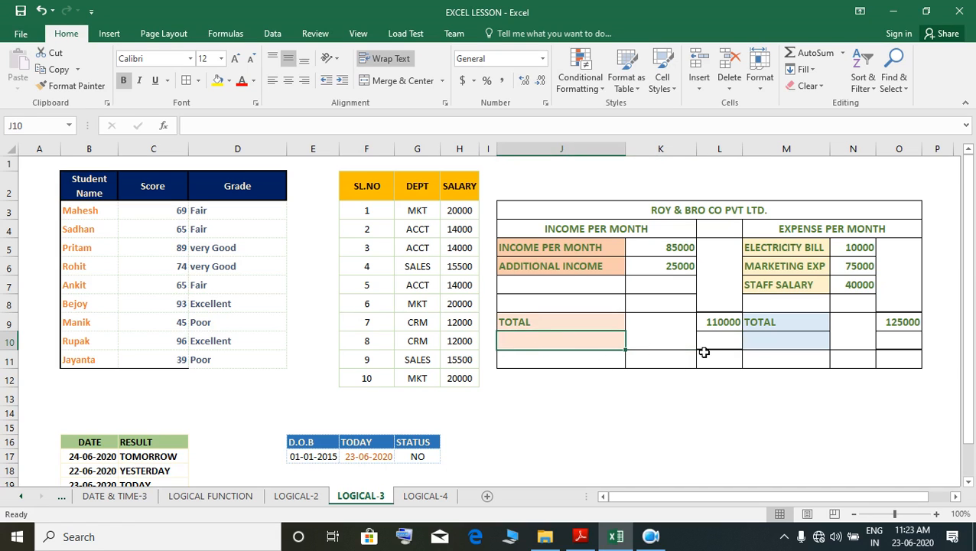
{"action": "type", "text": "=IF"}
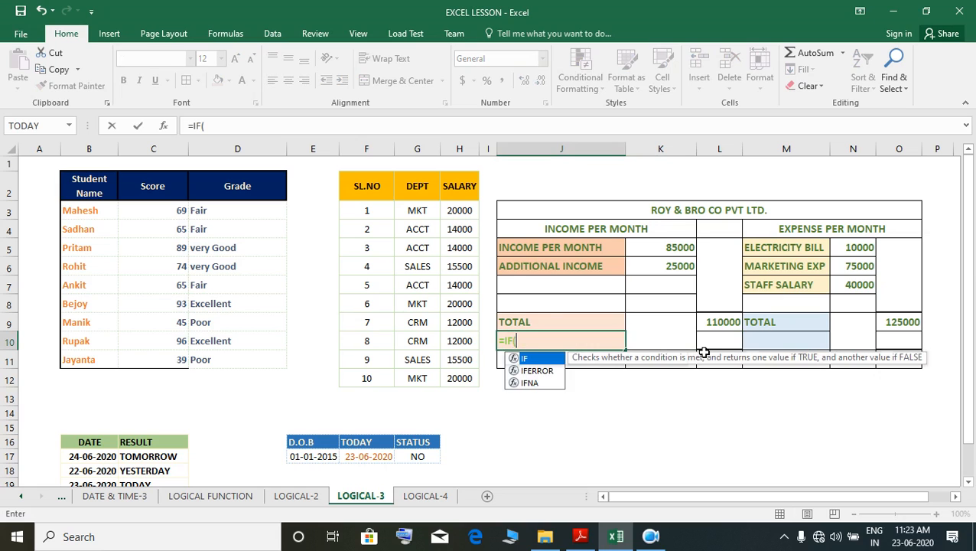
{"action": "type", "text": "("}
{"action": "left_click", "coordinate": [704, 343]}
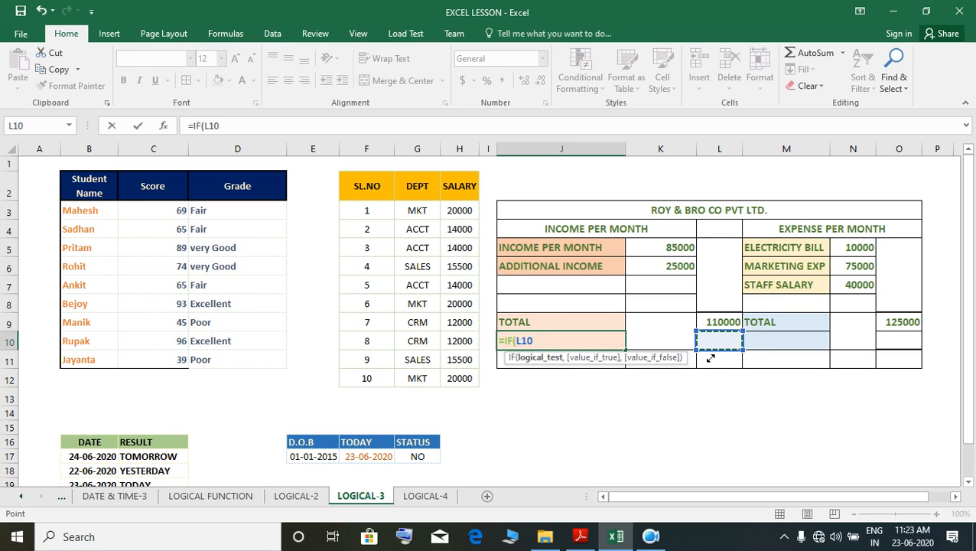
{"action": "type", "text": "=\"\","}
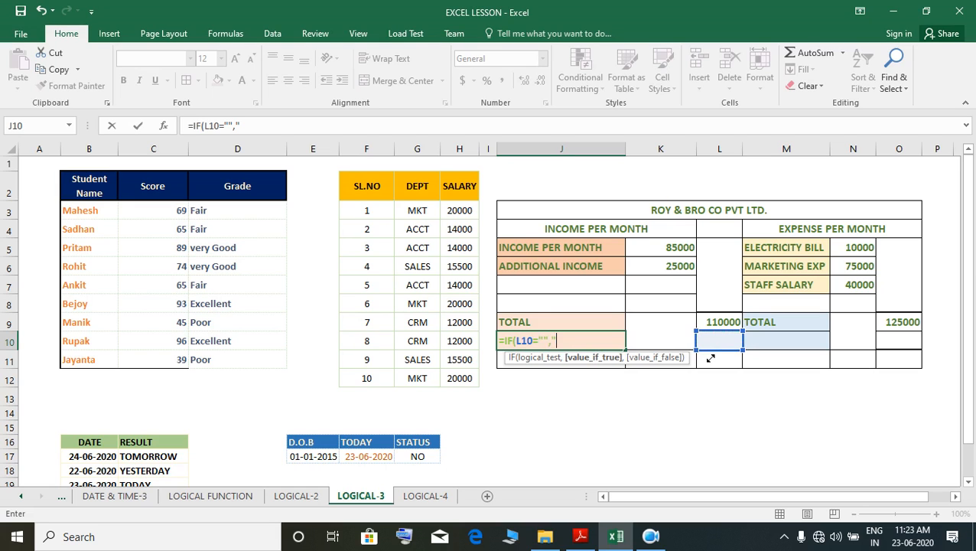
{"action": "type", "text": "\"GROO"}
{"action": "key", "text": "BackSpace"}
{"action": "type", "text": "SS LOSS"}
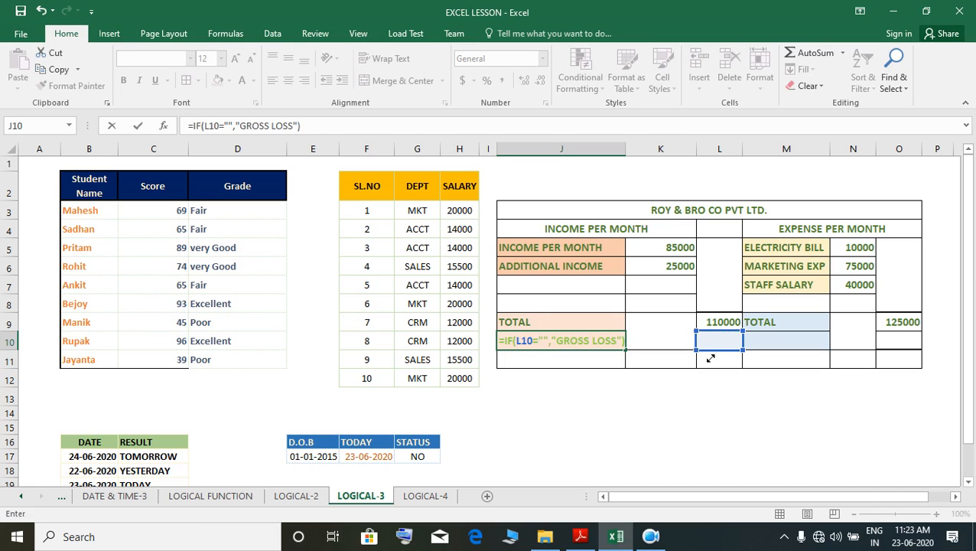
{"action": "key", "text": "Return"}
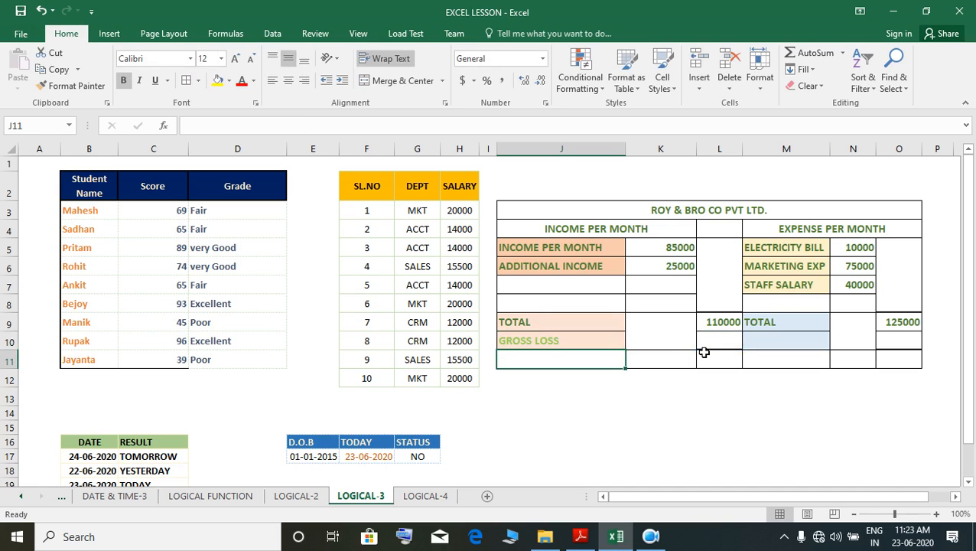
- Edit the J10 formula to return an empty string when L10 is blank and "GROSS LOSS" otherwise
{"action": "left_click", "coordinate": [593, 346]}
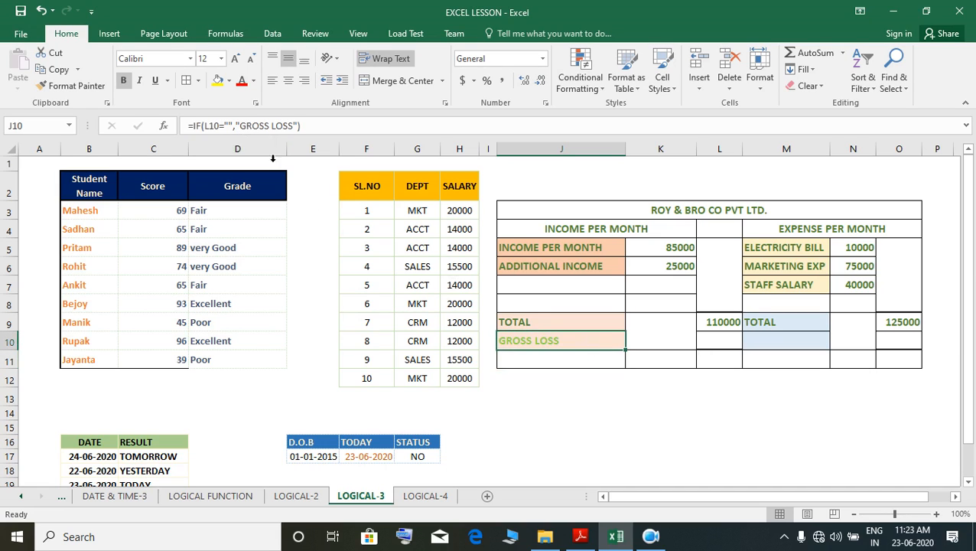
{"action": "left_click", "coordinate": [712, 343]}
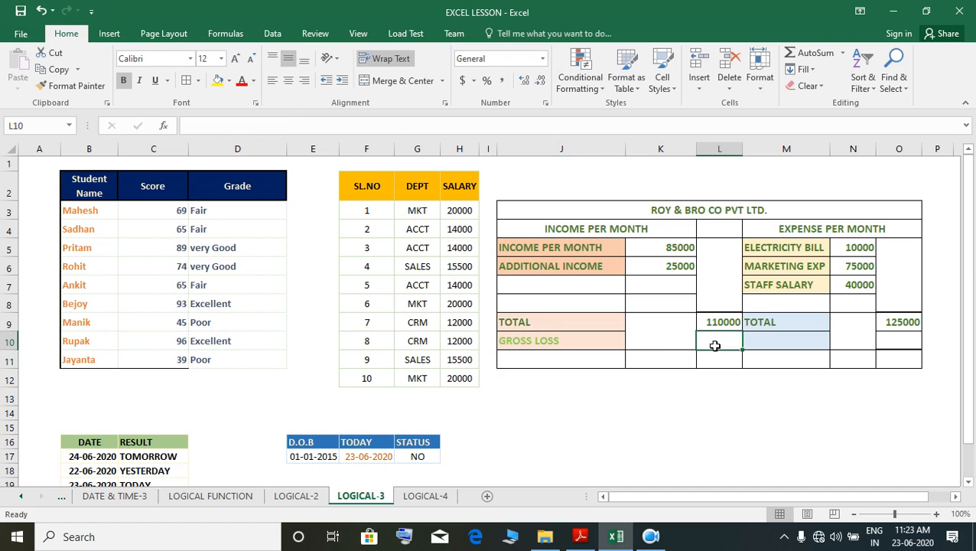
{"action": "left_click", "coordinate": [562, 329]}
{"action": "double_click", "coordinate": [563, 342]}
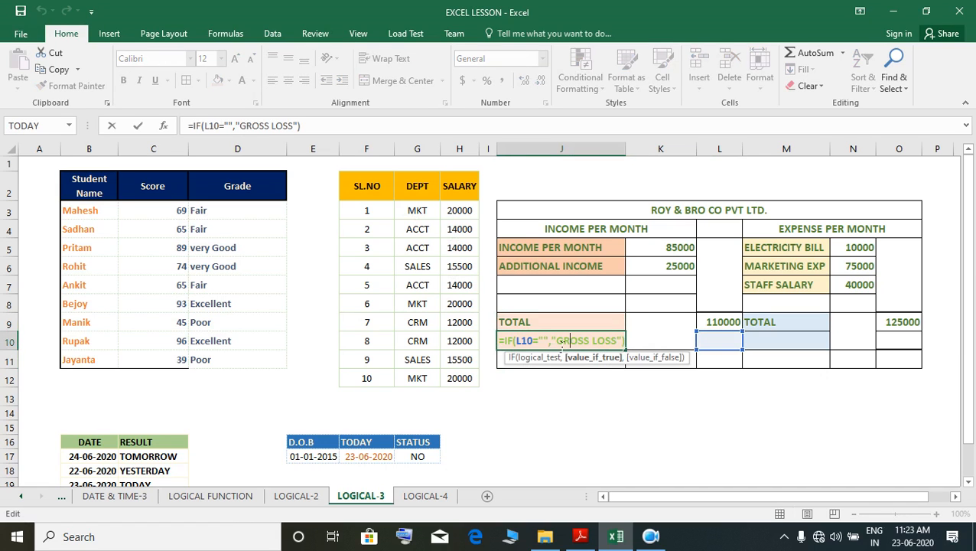
{"action": "left_click", "coordinate": [558, 344]}
{"action": "type", "text": "\"\","}
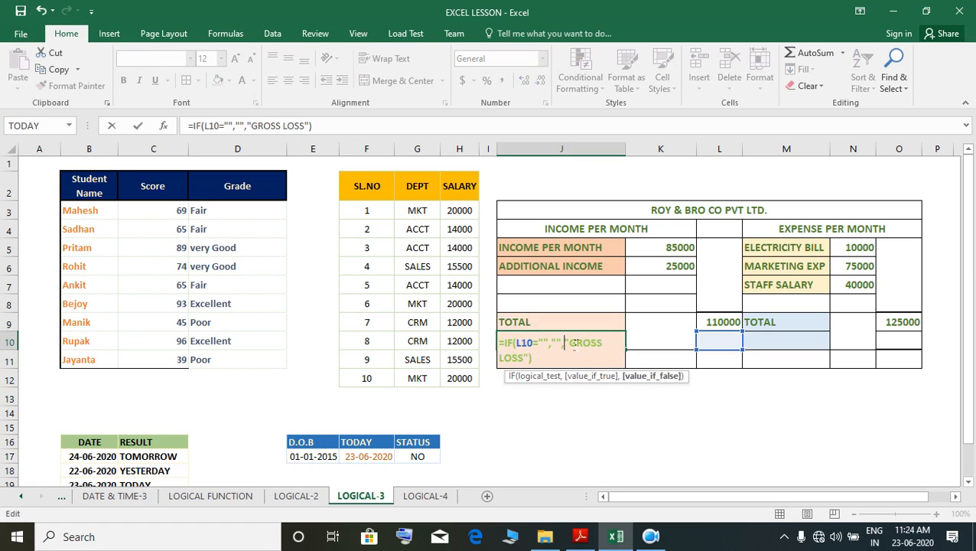
{"action": "key", "text": "Return"}
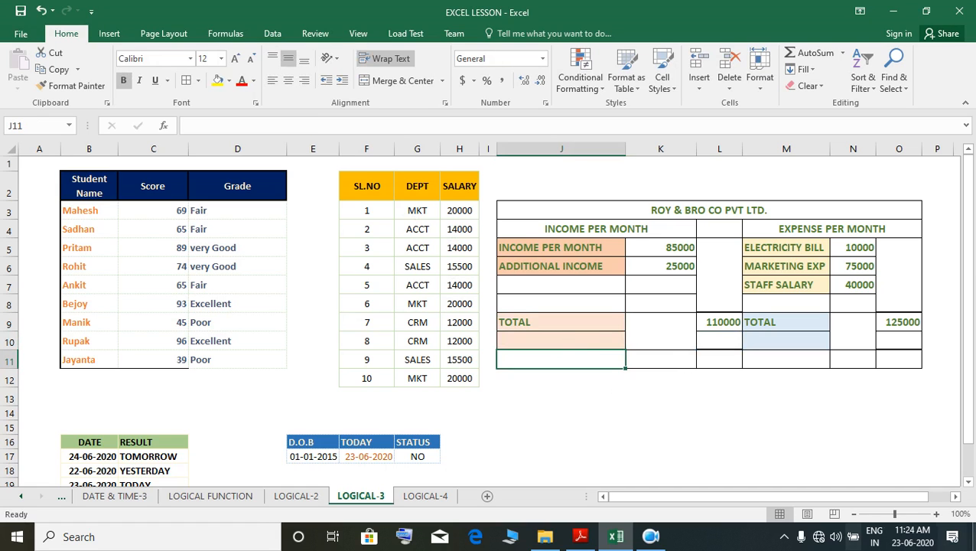
- Enter an IF formula in M10 that returns an empty string when O10 is blank and "GROSS PROFIT" otherwise
{"action": "left_click", "coordinate": [889, 341]}
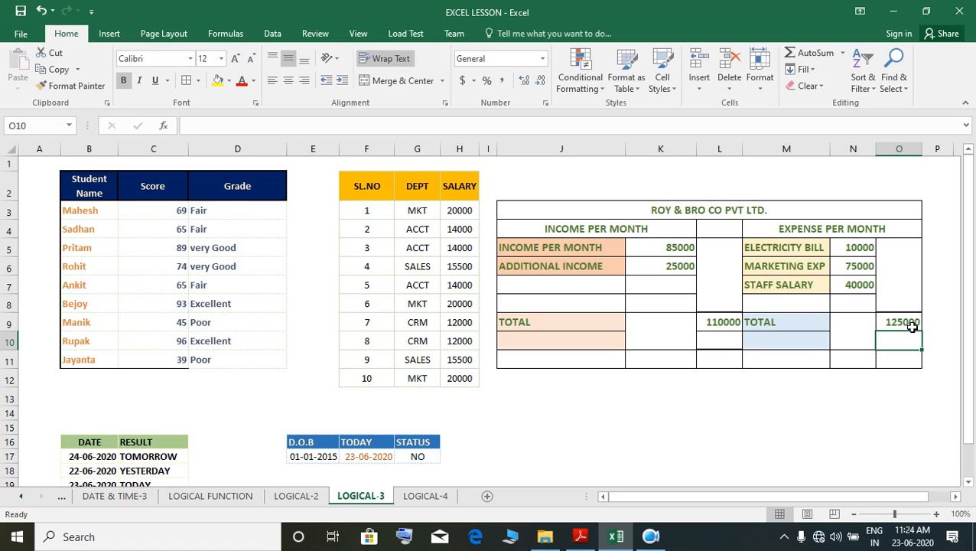
{"action": "left_click", "coordinate": [817, 348]}
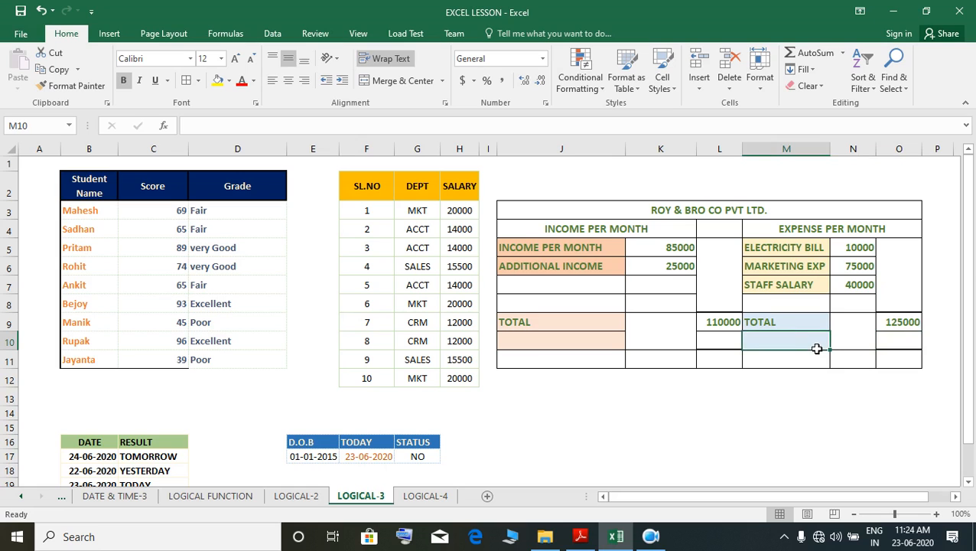
{"action": "type", "text": "="}
{"action": "type", "text": "IF("}
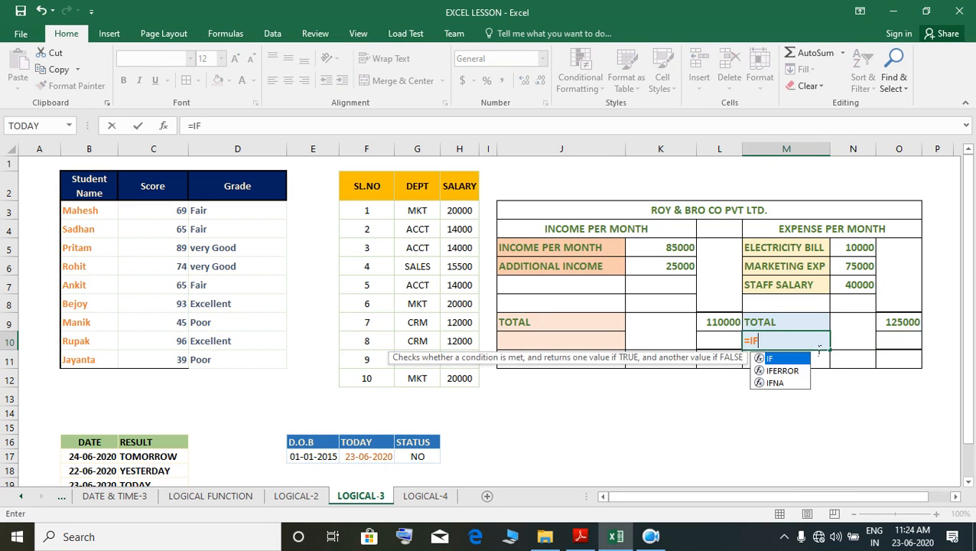
{"action": "key", "text": "Right"}
{"action": "key", "text": "Right"}
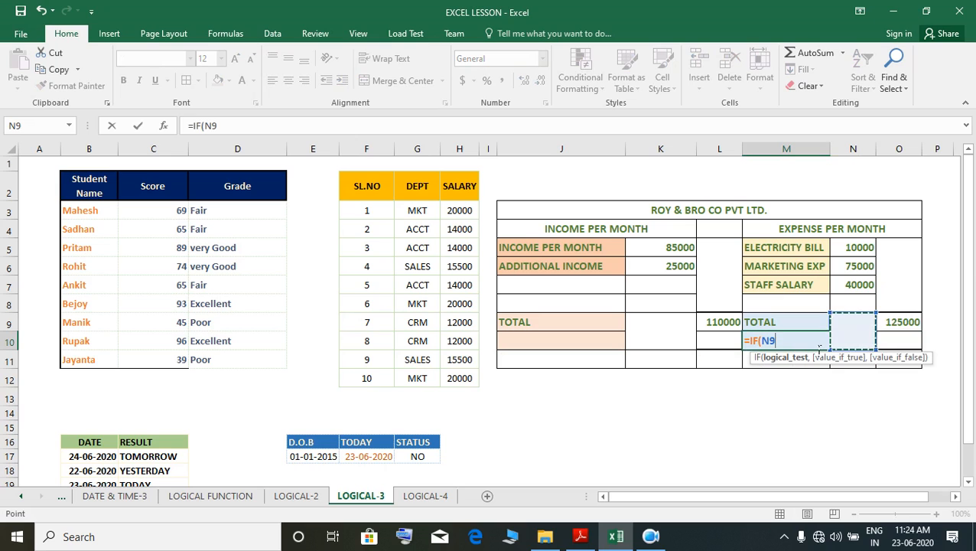
{"action": "type", "text": "="}
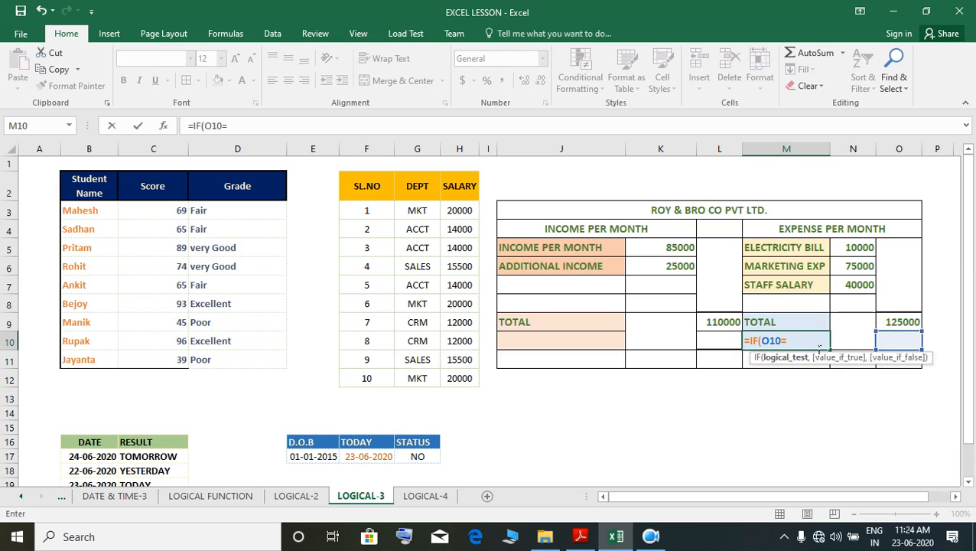
{"action": "type", "text": "\"\","}
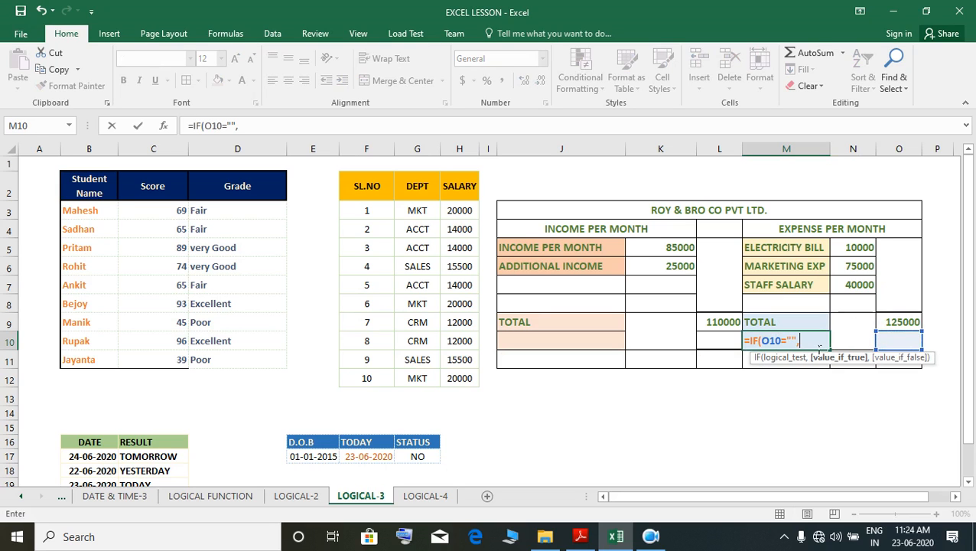
{"action": "type", "text": "\"\",\"gR"}
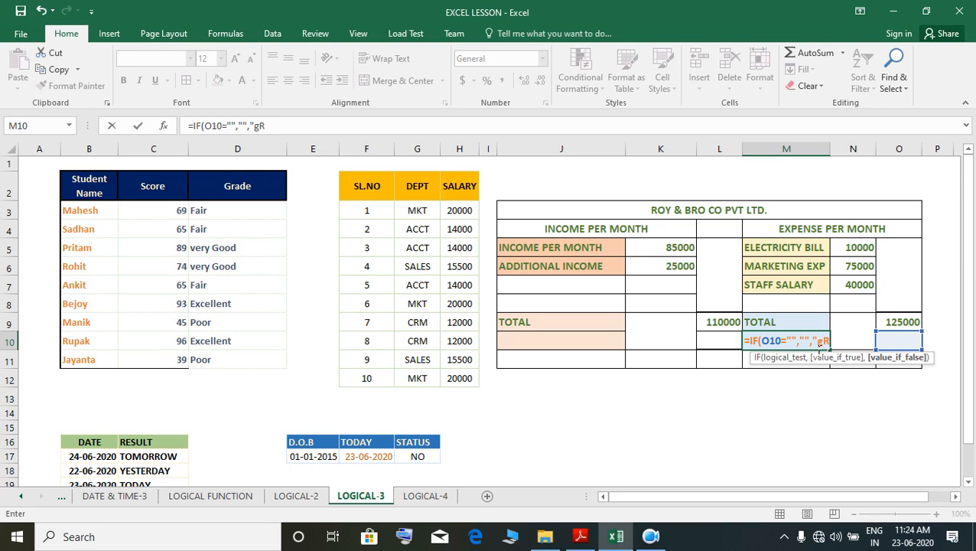
{"action": "type", "text": "O"}
{"action": "key", "text": "BackSpace"}
{"action": "key", "text": "BackSpace"}
{"action": "key", "text": "BackSpace"}
{"action": "type", "text": "GRO"}
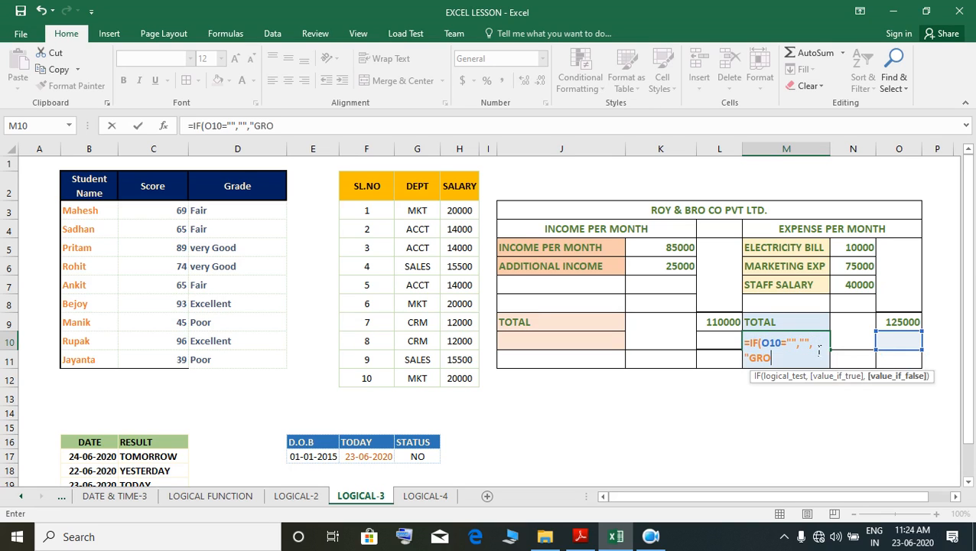
{"action": "type", "text": "SS PROFIT"}
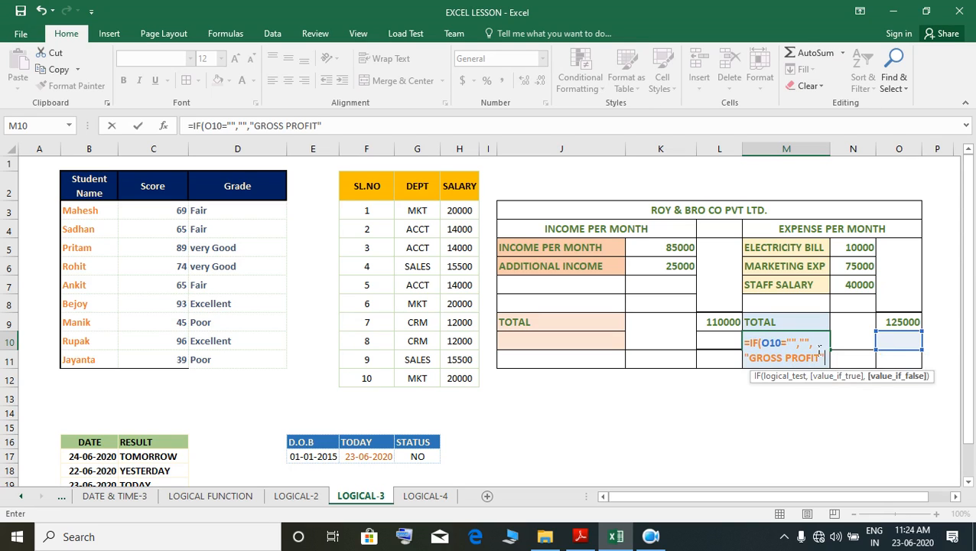
{"action": "type", "text": "\")"}
{"action": "key", "text": "Return"}
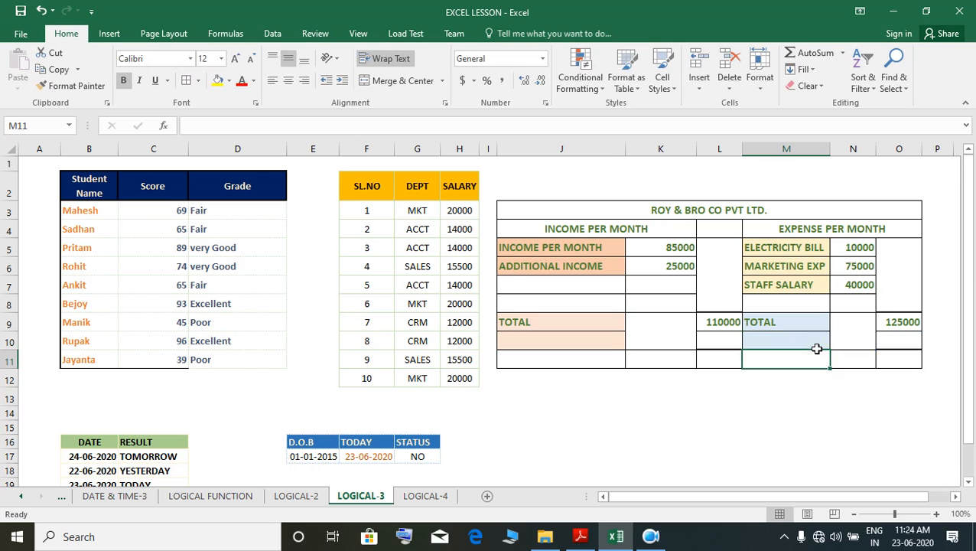
- Calculate the gross loss in L10 with an IF formula that returns O9-L9 when O9>L9 and an empty string otherwise
{"action": "left_click", "coordinate": [817, 347]}
{"action": "left_click", "coordinate": [726, 342]}
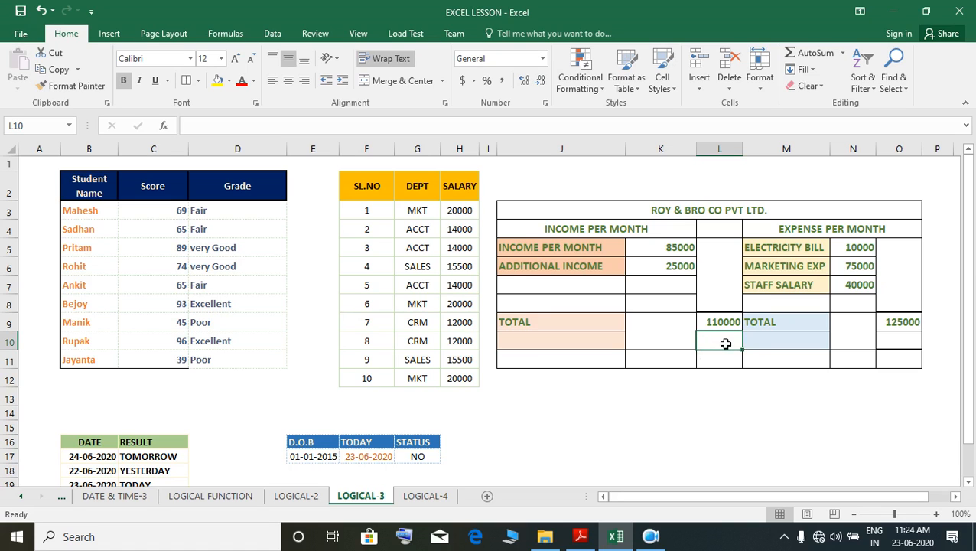
{"action": "type", "text": "=IF"}
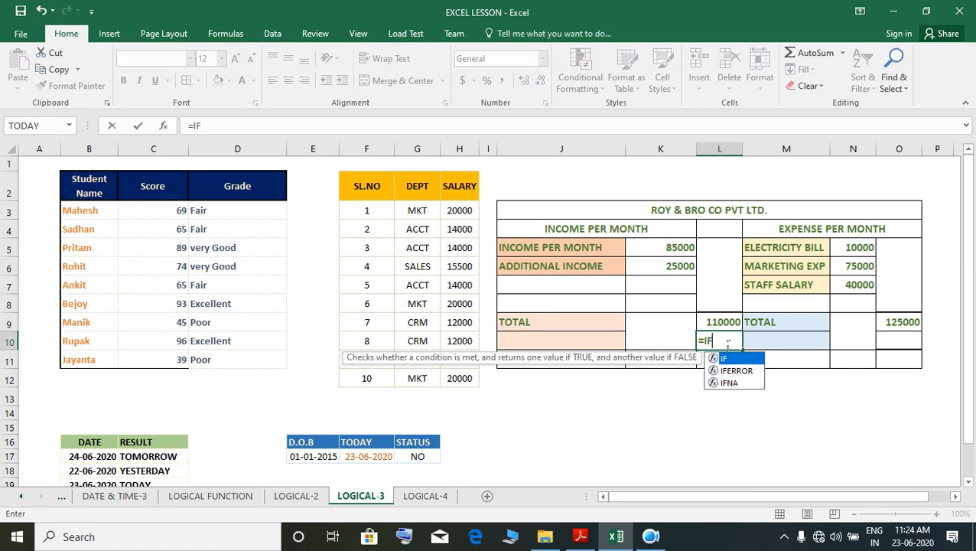
{"action": "type", "text": "("}
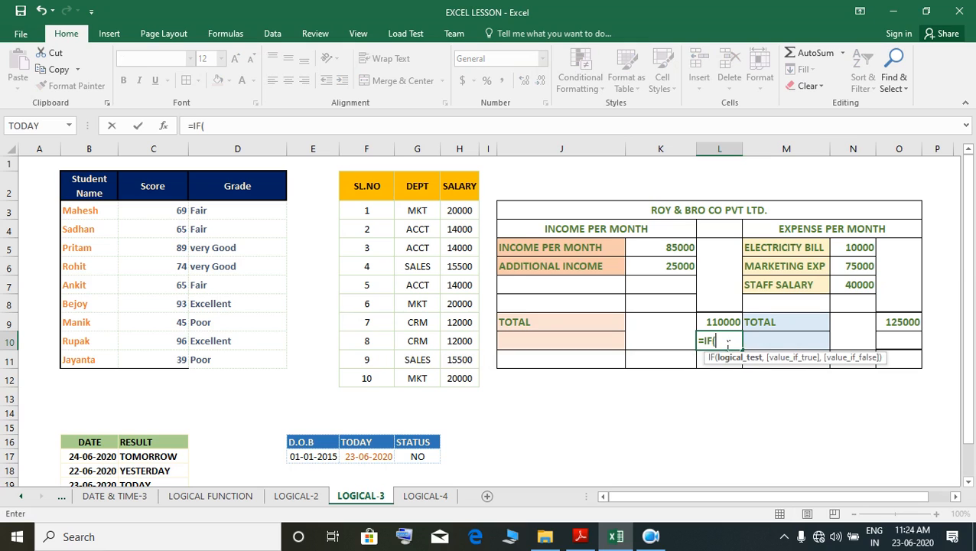
{"action": "left_click", "coordinate": [909, 324]}
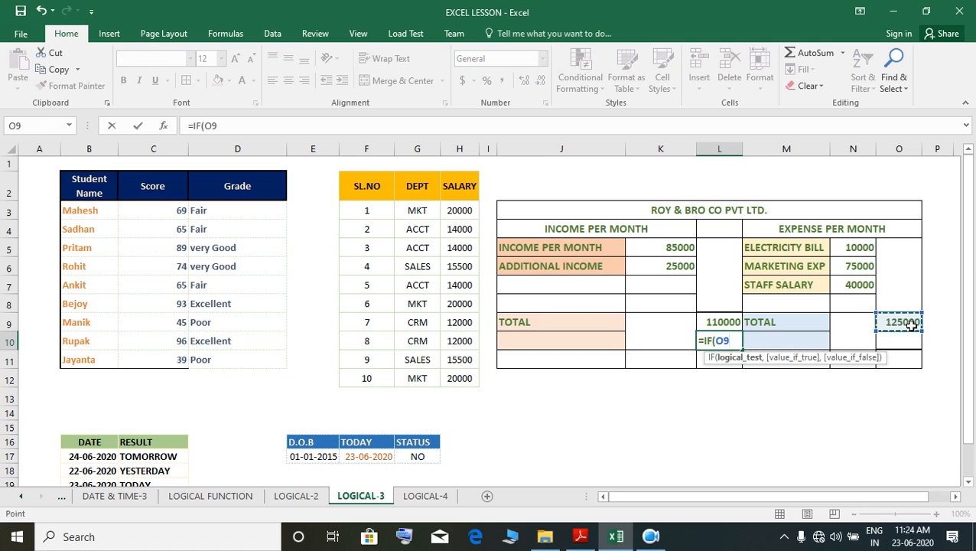
{"action": "type", "text": ">"}
{"action": "left_click", "coordinate": [735, 322]}
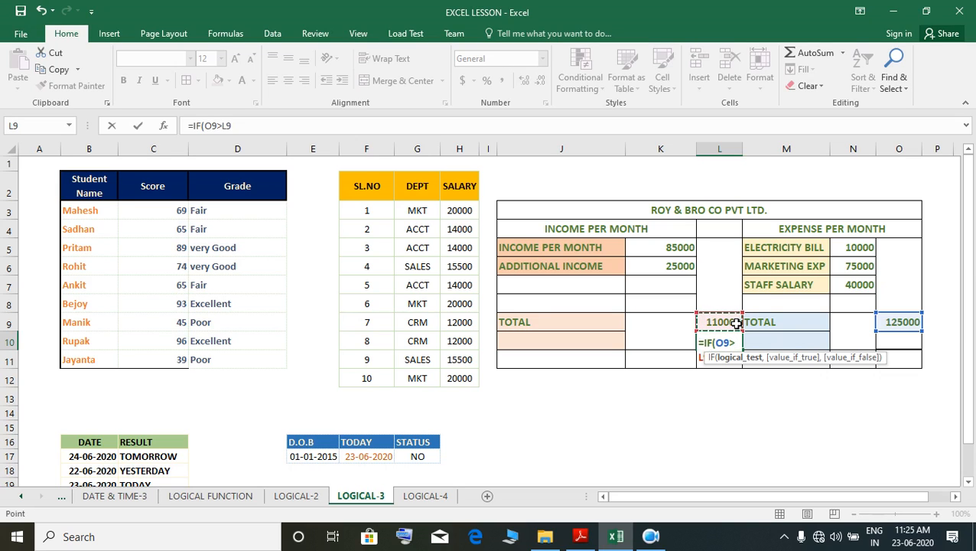
{"action": "type", "text": ","}
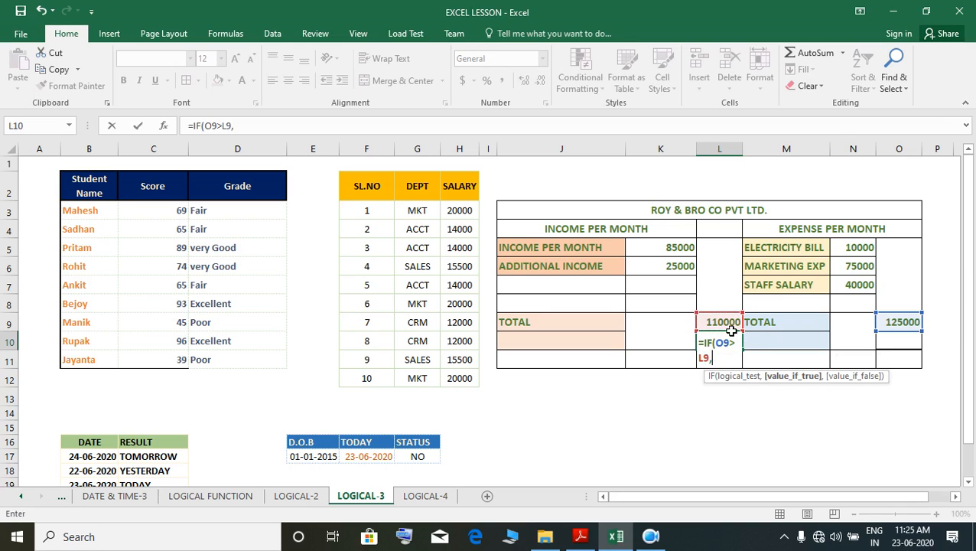
{"action": "left_click", "coordinate": [910, 325]}
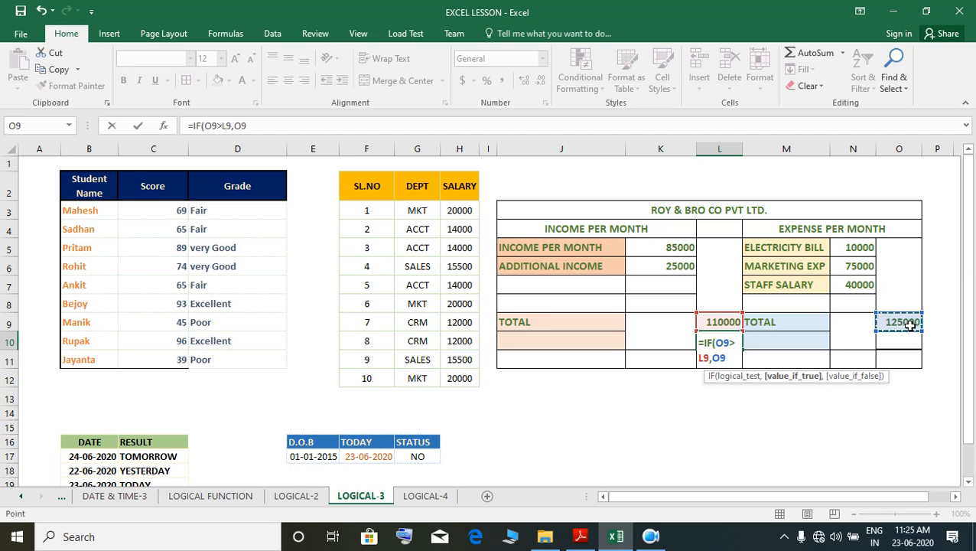
{"action": "type", "text": "-"}
{"action": "left_click", "coordinate": [731, 329]}
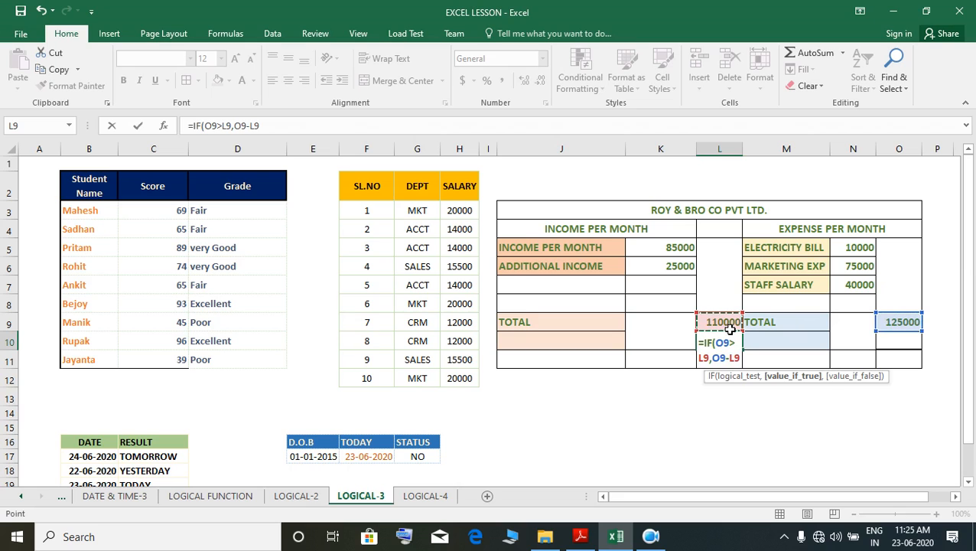
{"action": "type", "text": ","}
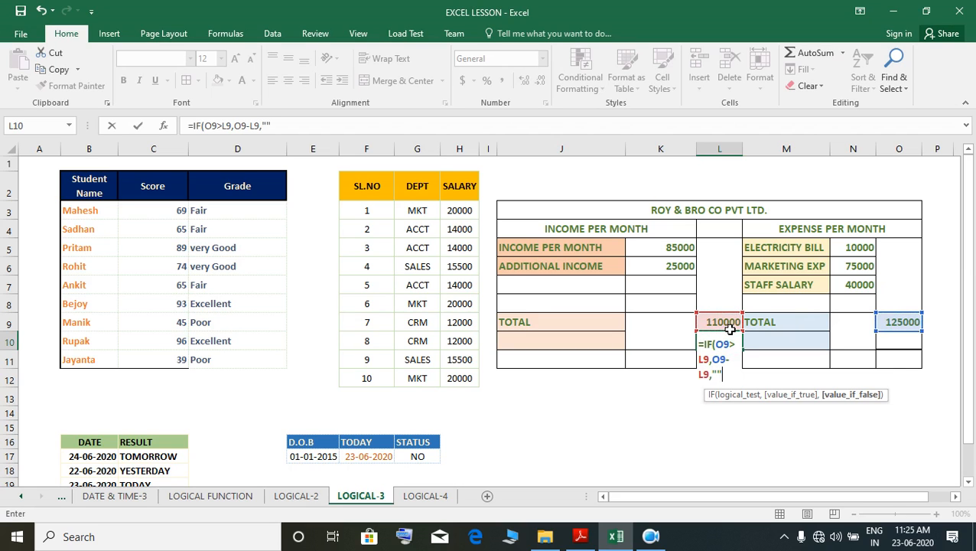
{"action": "key", "text": "Return"}
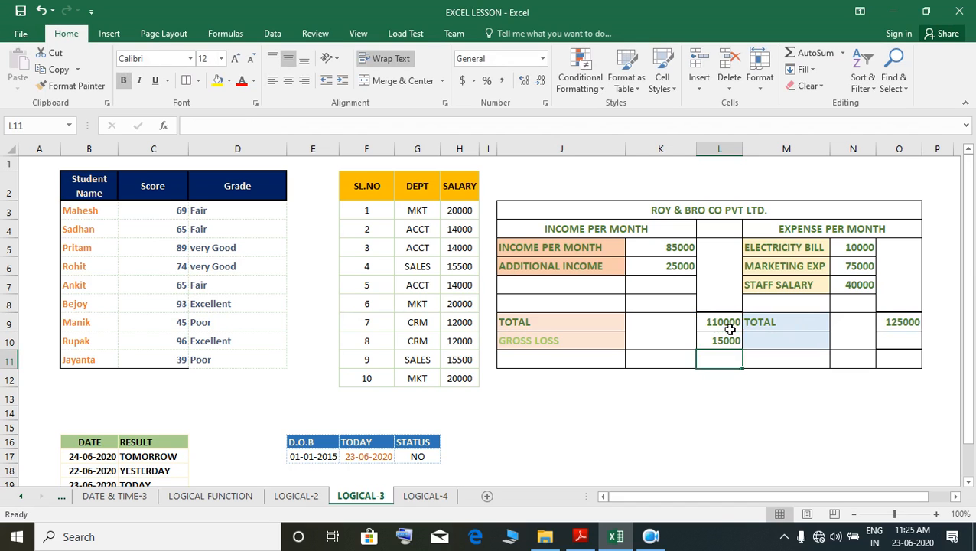
{"action": "left_click", "coordinate": [730, 342]}
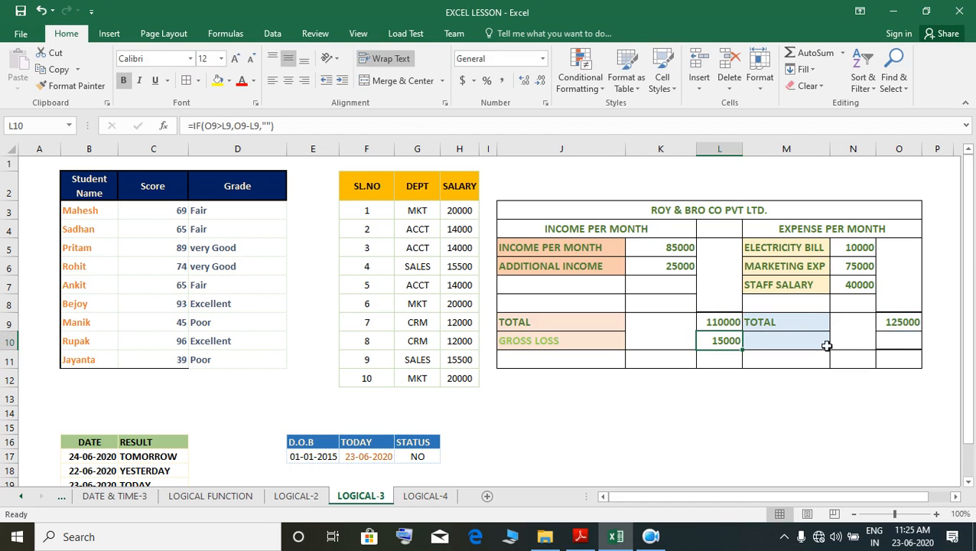
- Calculate the gross profit in O10 with an IF formula that returns L9-O9 when L9>O9 and an empty string otherwise
{"action": "left_click", "coordinate": [887, 345]}
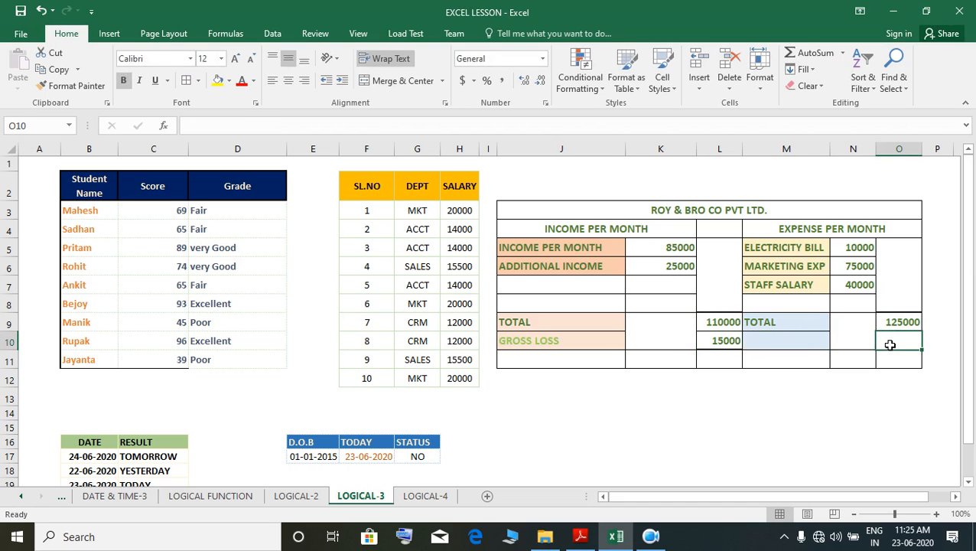
{"action": "type", "text": "=IF("}
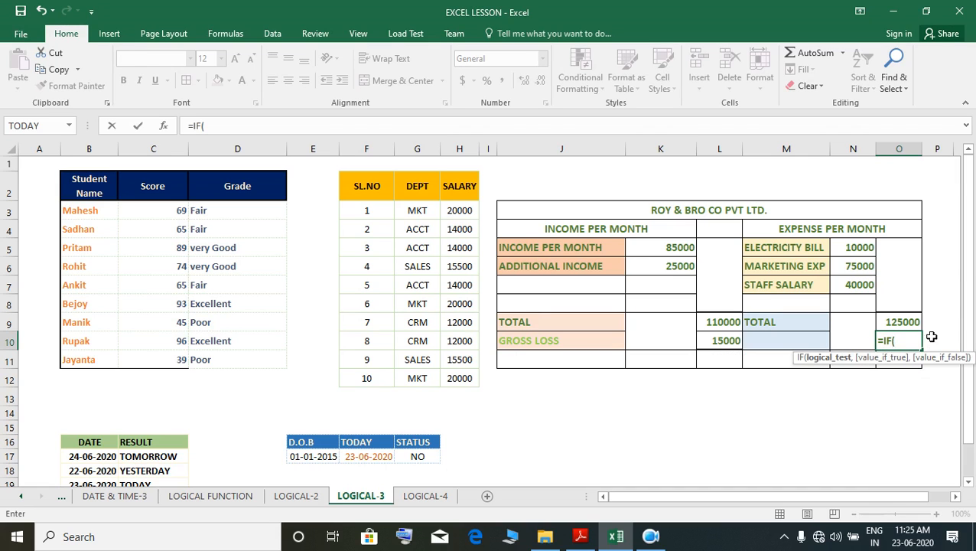
{"action": "left_click", "coordinate": [717, 328]}
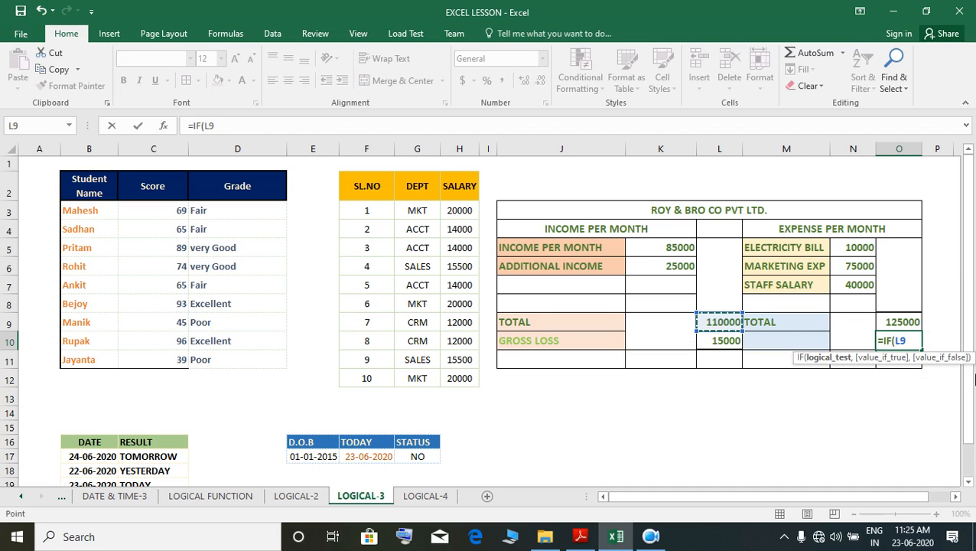
{"action": "type", "text": ">"}
{"action": "left_click", "coordinate": [909, 328]}
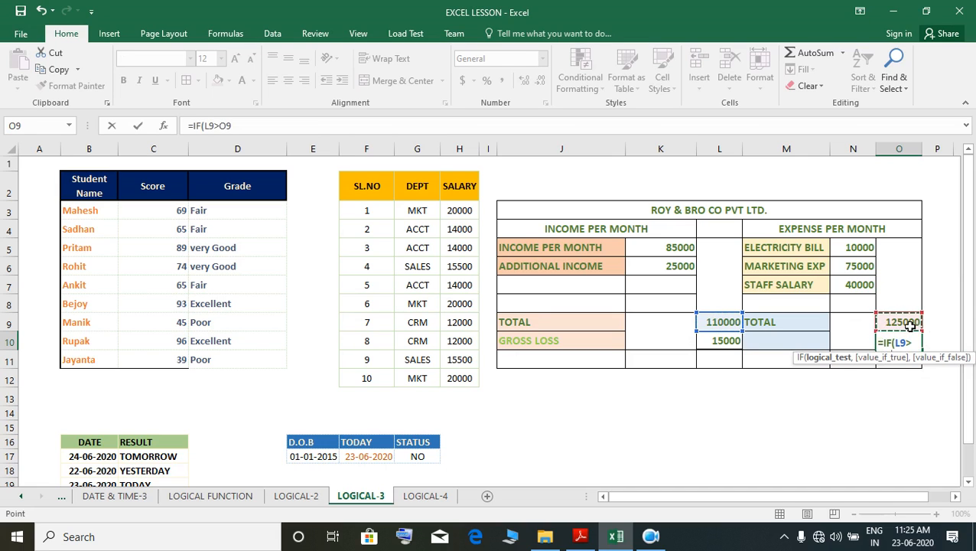
{"action": "type", "text": ","}
{"action": "left_click", "coordinate": [722, 325]}
{"action": "type", "text": "-"}
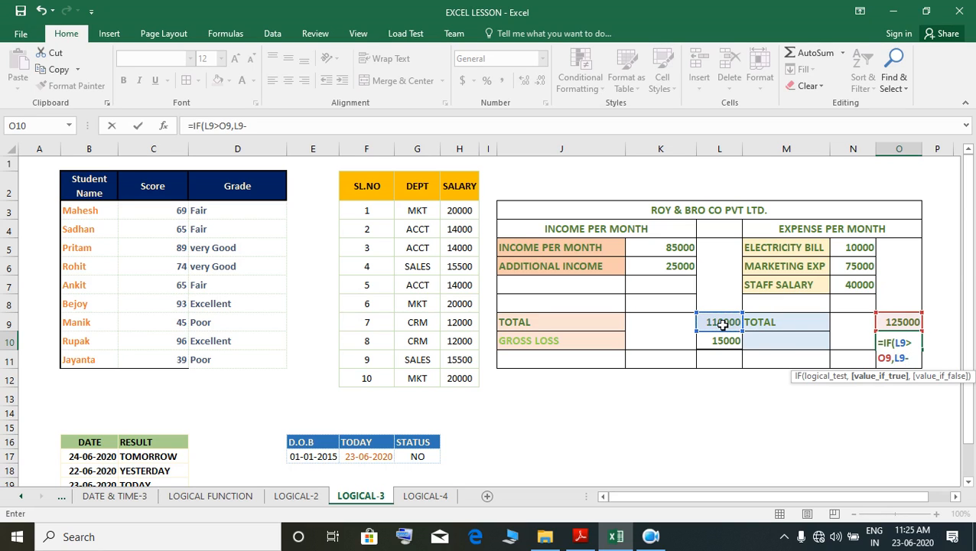
{"action": "left_click", "coordinate": [908, 326]}
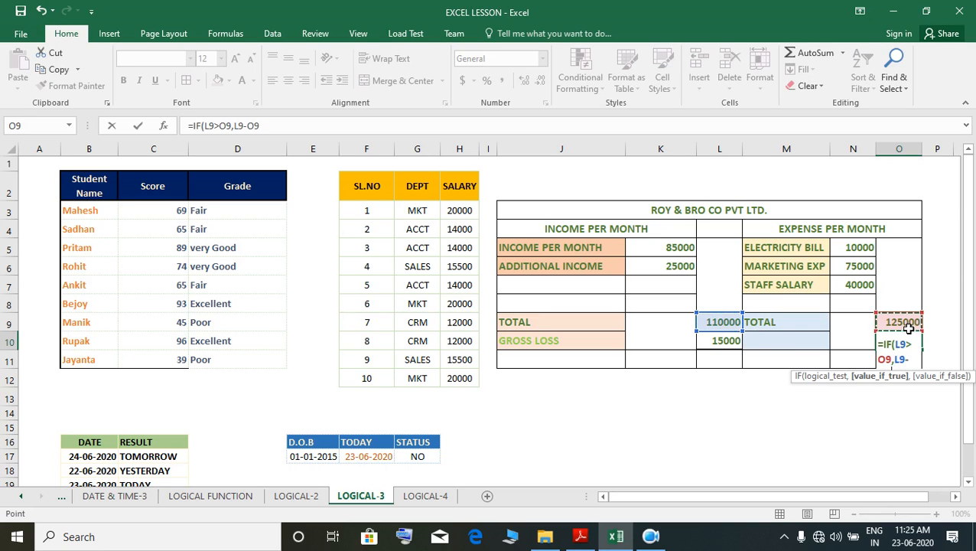
{"action": "type", "text": ","}
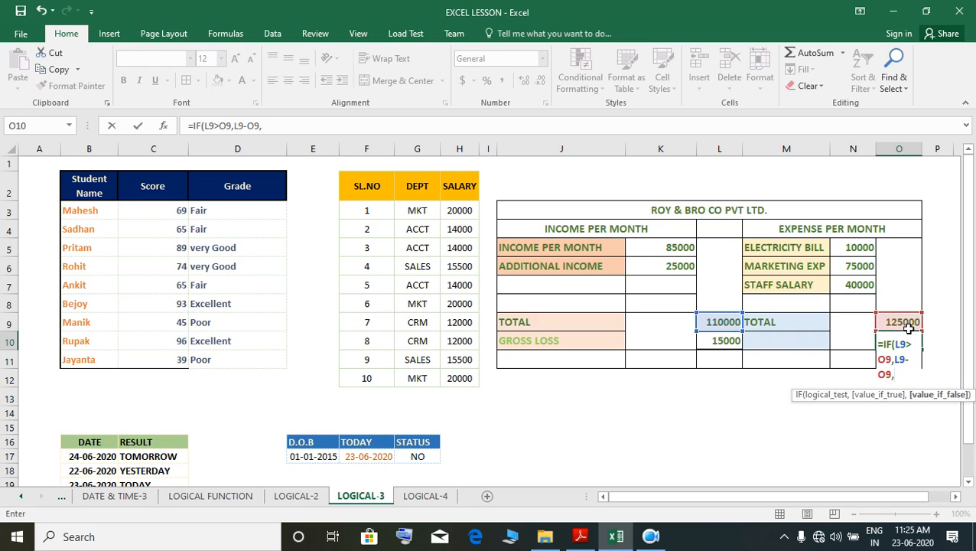
{"action": "type", "text": "\"\""}
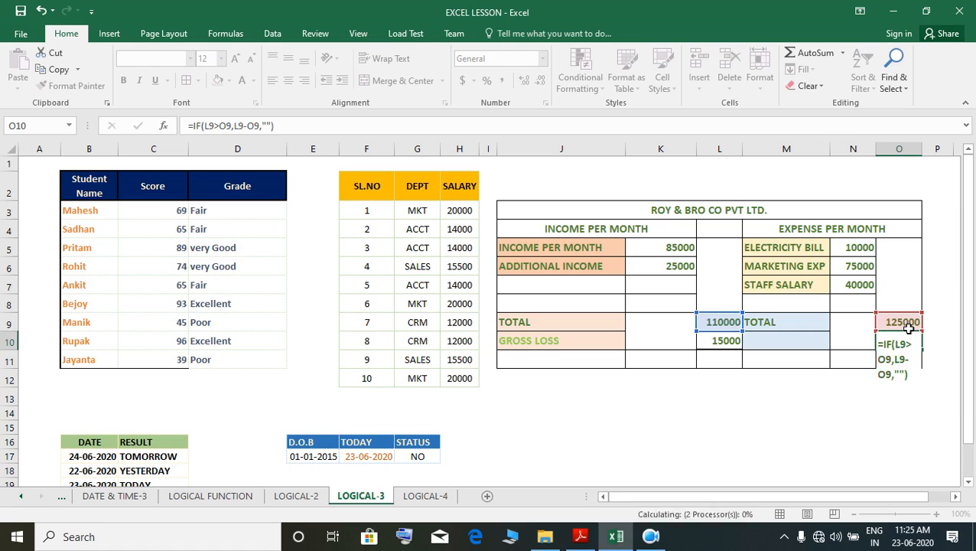
{"action": "key", "text": "Return"}
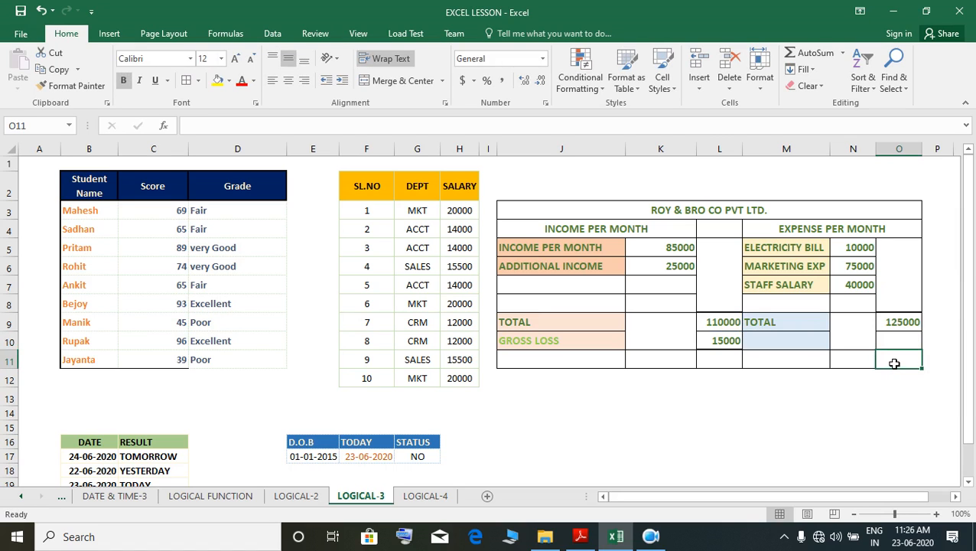
- Total the expense side in O11 with a SUM formula over O9:O10
{"action": "key", "text": "alt+equal"}
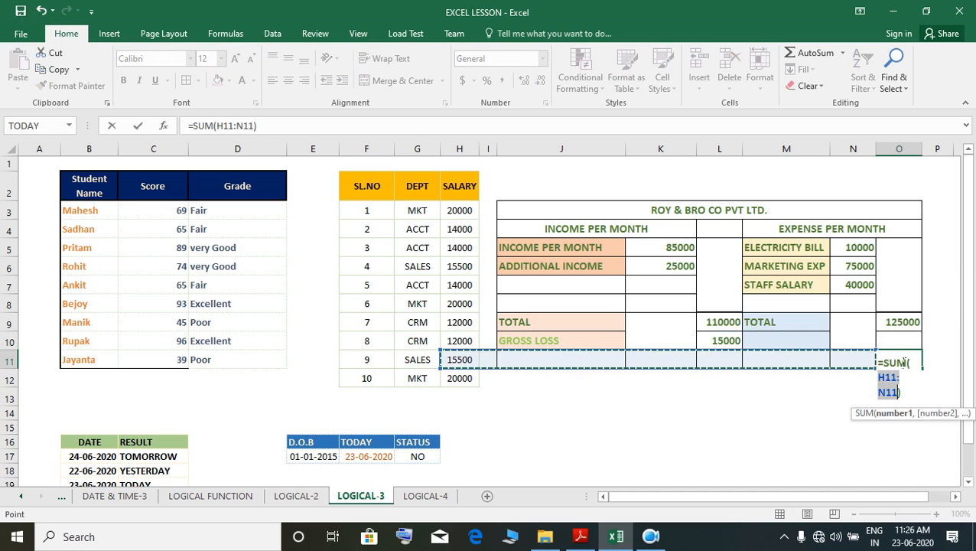
{"action": "left_click_drag", "start_coordinate": [899, 325], "coordinate": [909, 349]}
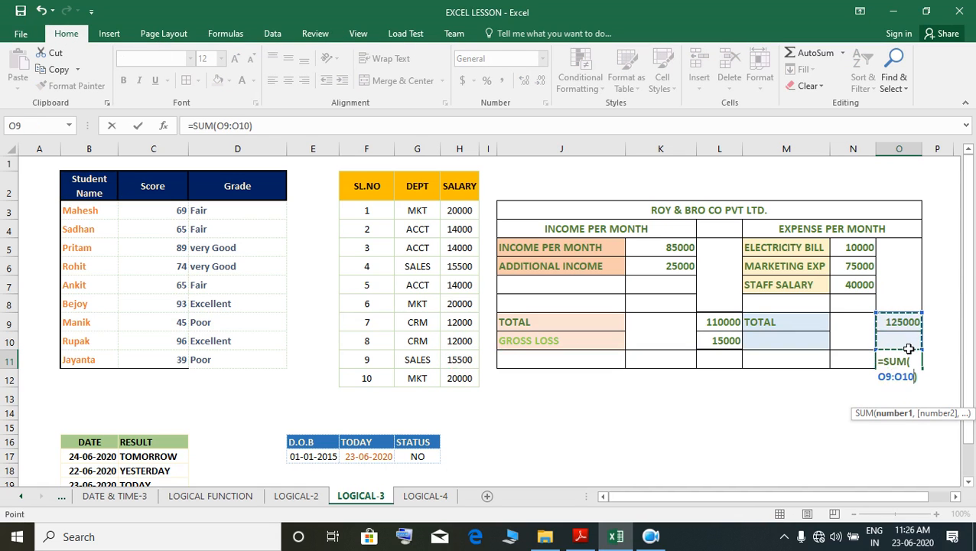
{"action": "key", "text": "Return"}
{"action": "left_click", "coordinate": [914, 365]}
- Total the income side in L11 with a SUM formula over L9:L10
{"action": "left_click", "coordinate": [735, 367]}
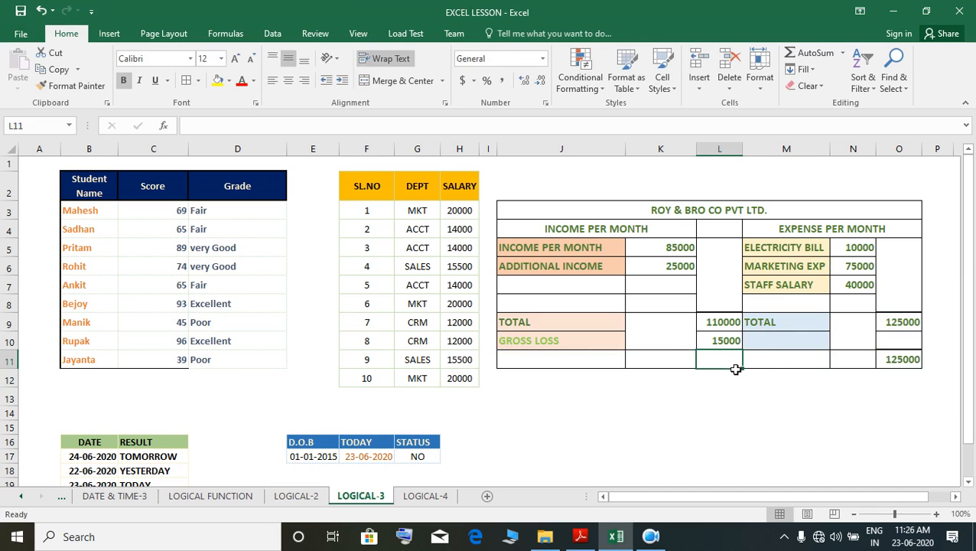
{"action": "type", "text": "=SUM("}
{"action": "left_click", "coordinate": [717, 335]}
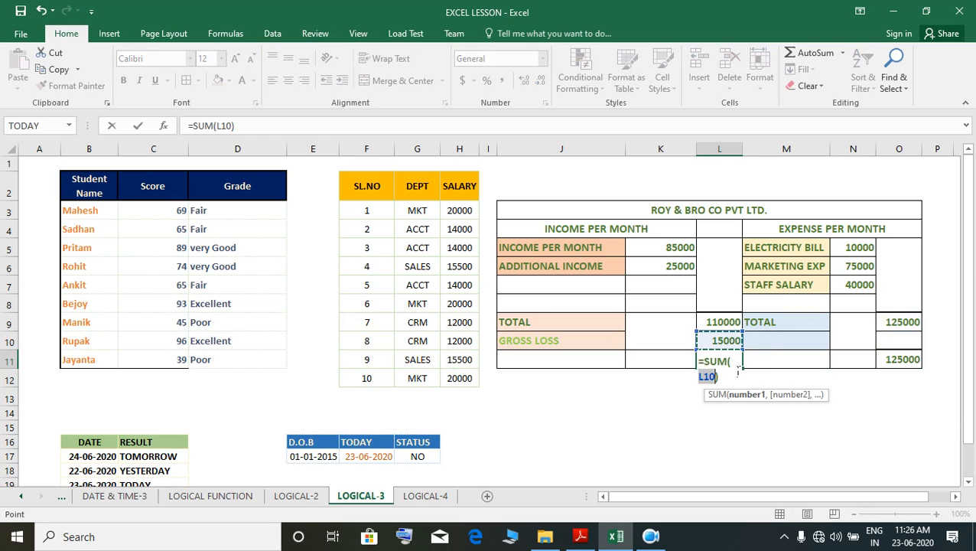
{"action": "left_click_drag", "start_coordinate": [720, 322], "coordinate": [725, 342]}
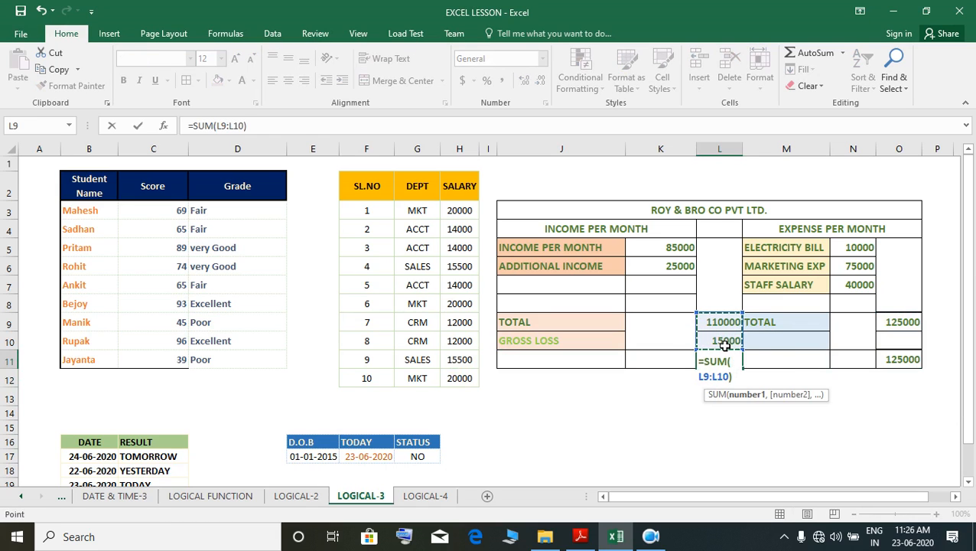
{"action": "key", "text": "Return"}
{"action": "left_click", "coordinate": [725, 366]}
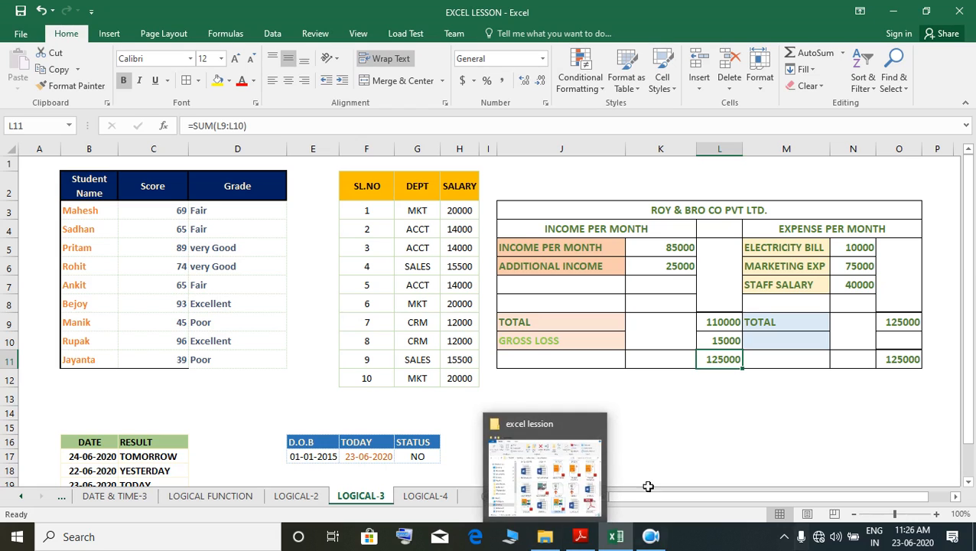
- Set the marketing expense in N6 to 30000 to test the profit and loss formulas
{"action": "left_click", "coordinate": [844, 266]}
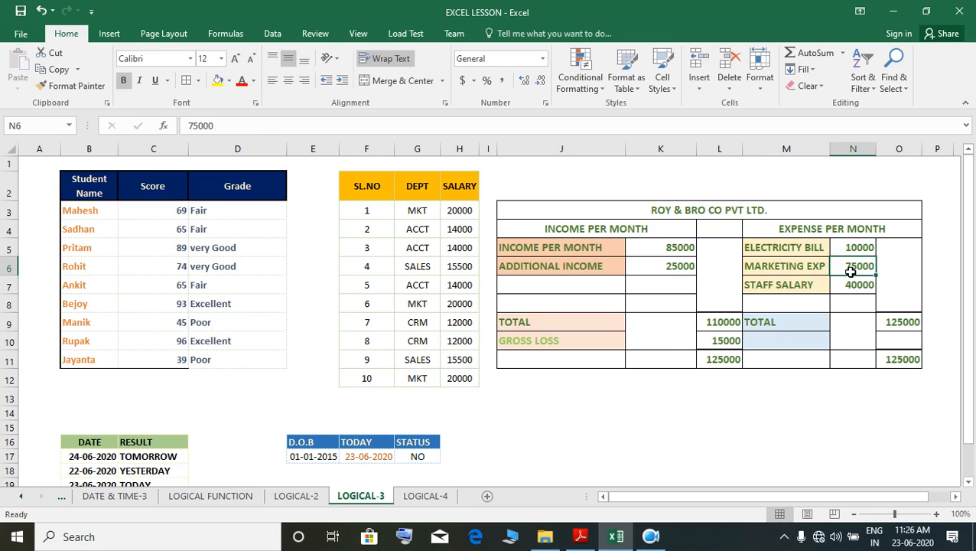
{"action": "type", "text": "300"}
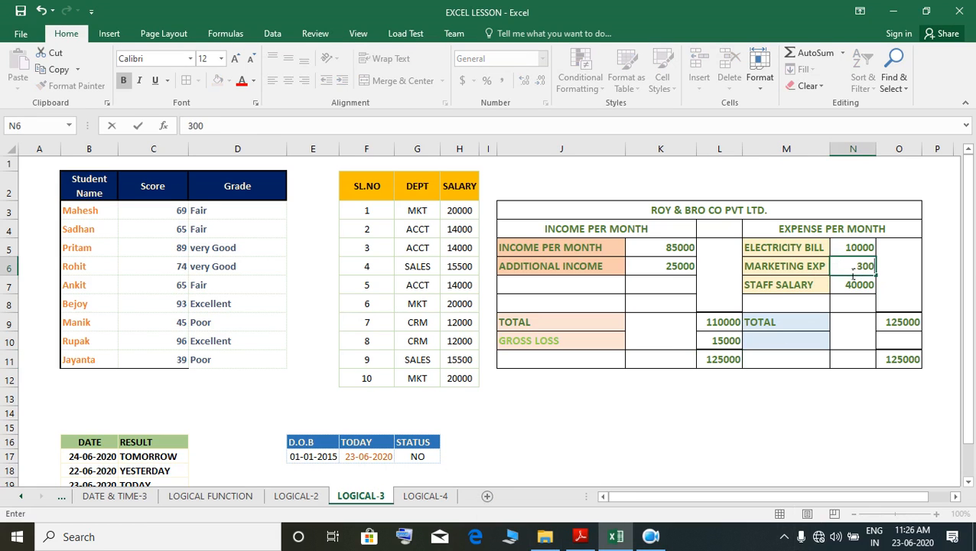
{"action": "type", "text": "00"}
{"action": "left_click", "coordinate": [592, 347]}
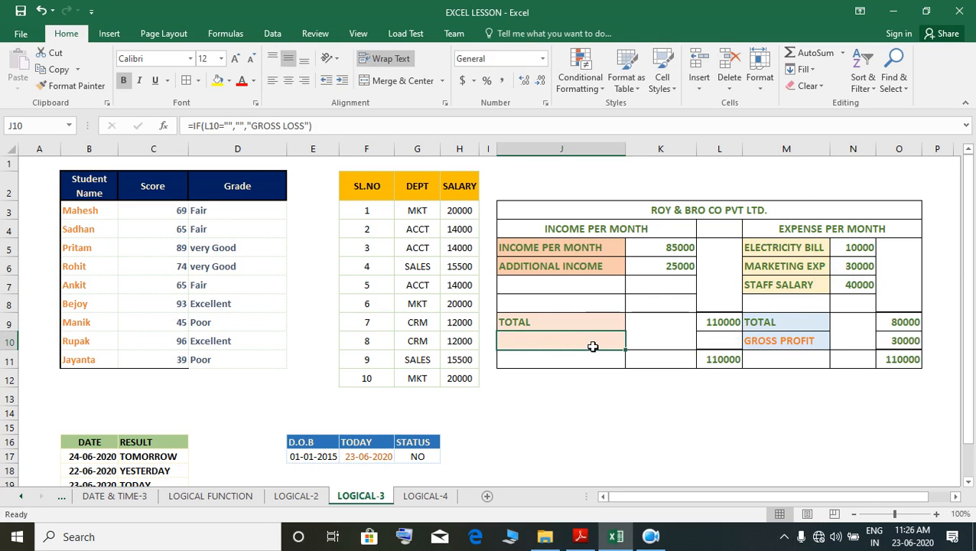
- Check the gross profit and gross loss formulas in O10 and L10 and compare the final totals in L11 and O11
{"action": "left_click", "coordinate": [904, 345]}
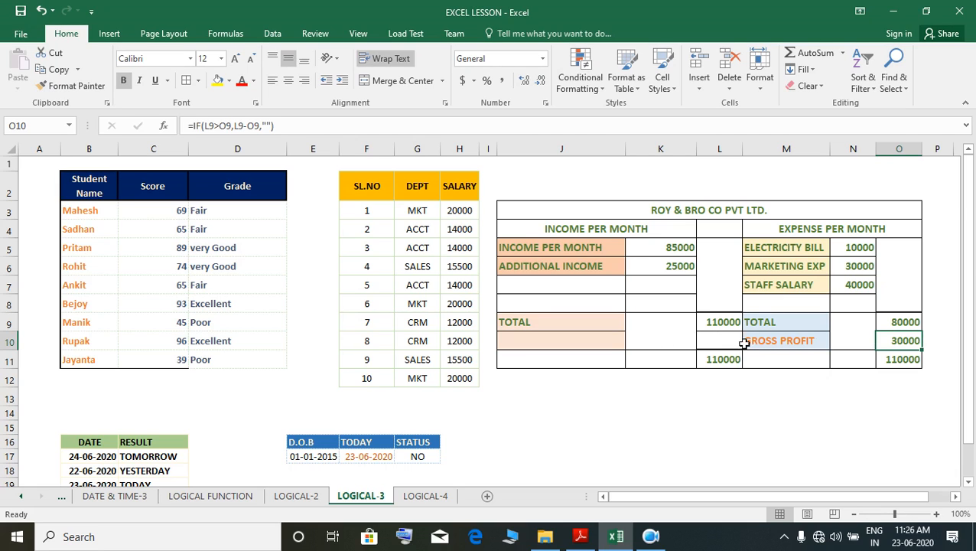
{"action": "left_click", "coordinate": [721, 346]}
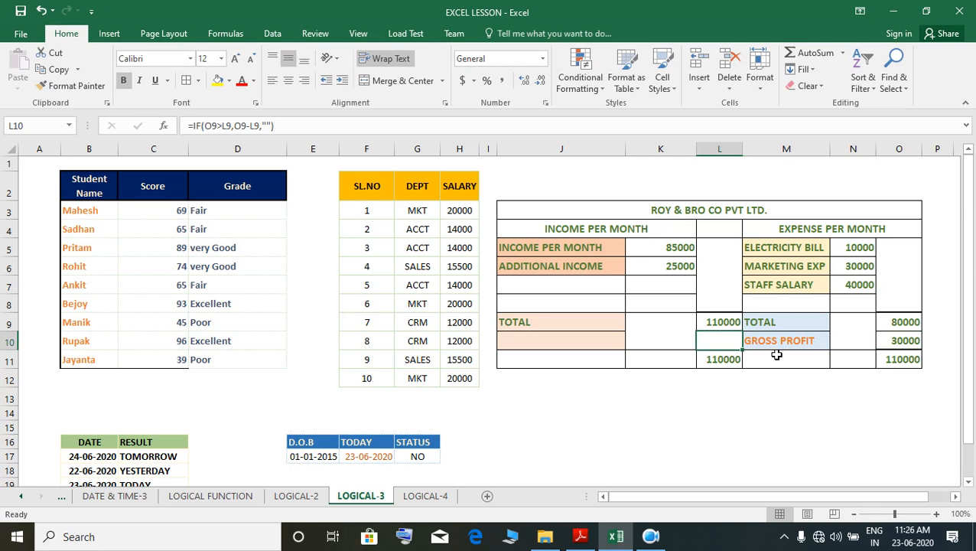
{"action": "left_click", "coordinate": [893, 342]}
{"action": "left_click", "coordinate": [729, 368]}
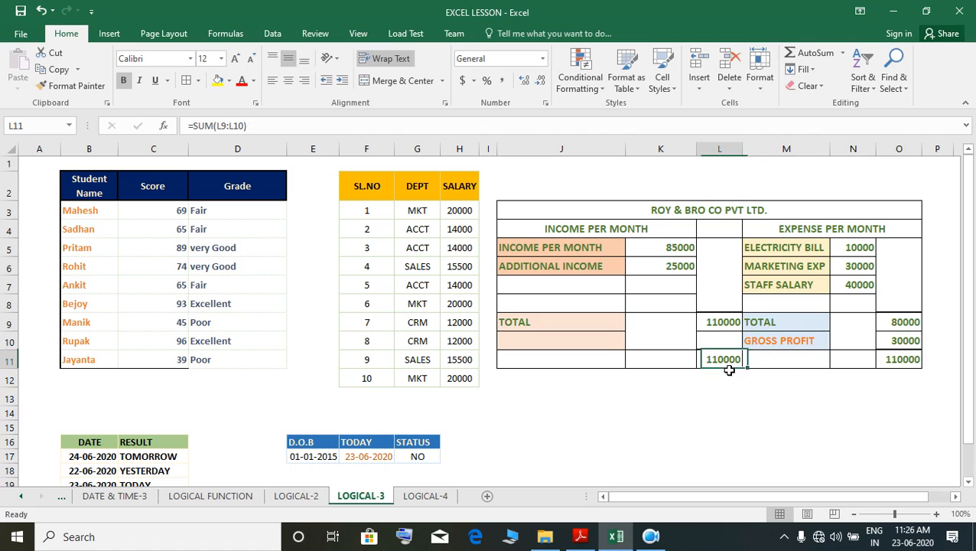
{"action": "left_click", "coordinate": [901, 361]}
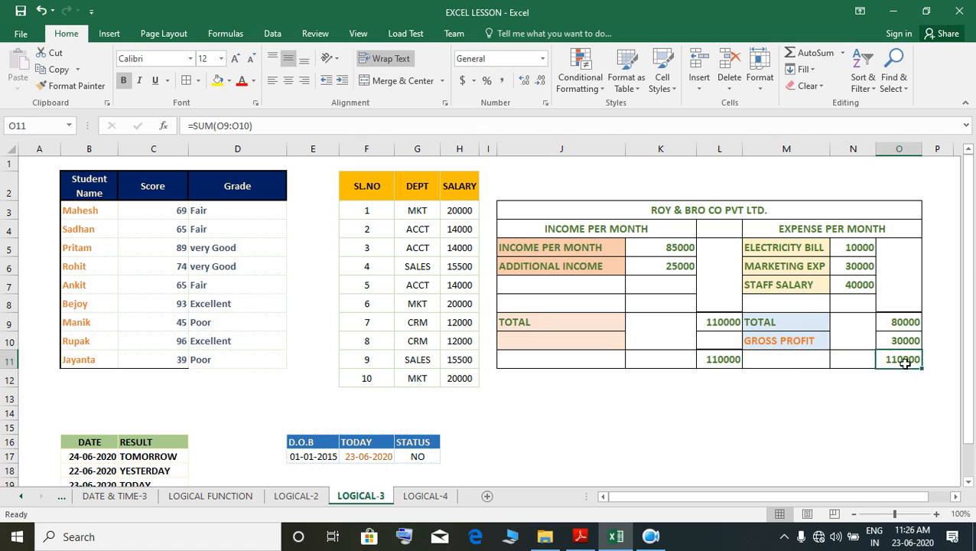
{"action": "left_click", "coordinate": [735, 364]}
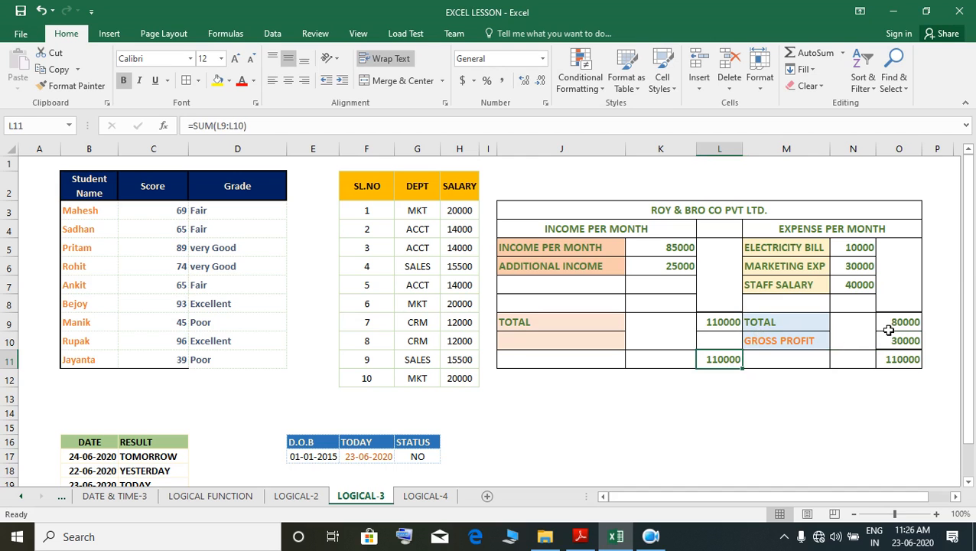
{"action": "left_click", "coordinate": [907, 363]}
{"action": "left_click", "coordinate": [864, 363]}
{"action": "left_click", "coordinate": [736, 363]}
{"action": "scroll", "coordinate": [671, 417], "scroll_direction": "down", "scroll_amount": 2}
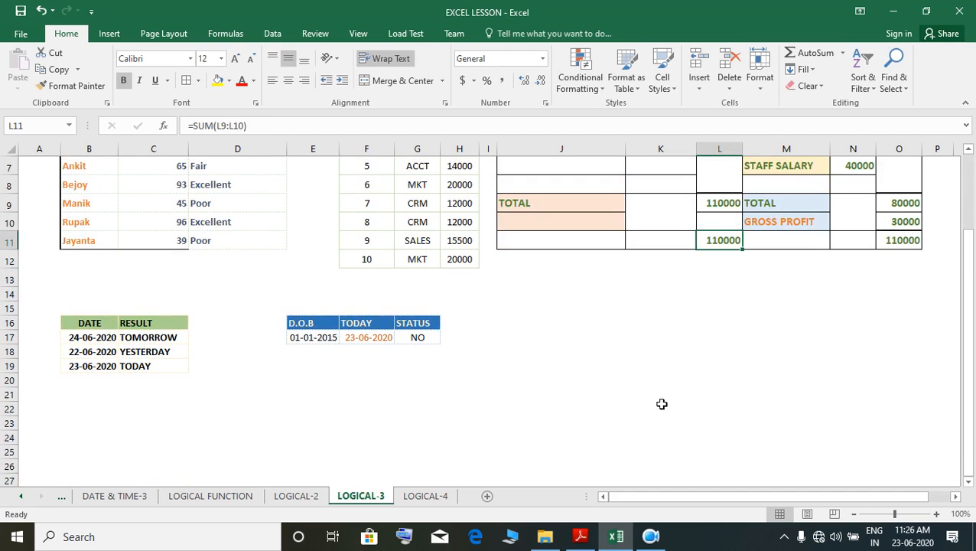
{"action": "scroll", "coordinate": [659, 402], "scroll_direction": "up", "scroll_amount": 2}
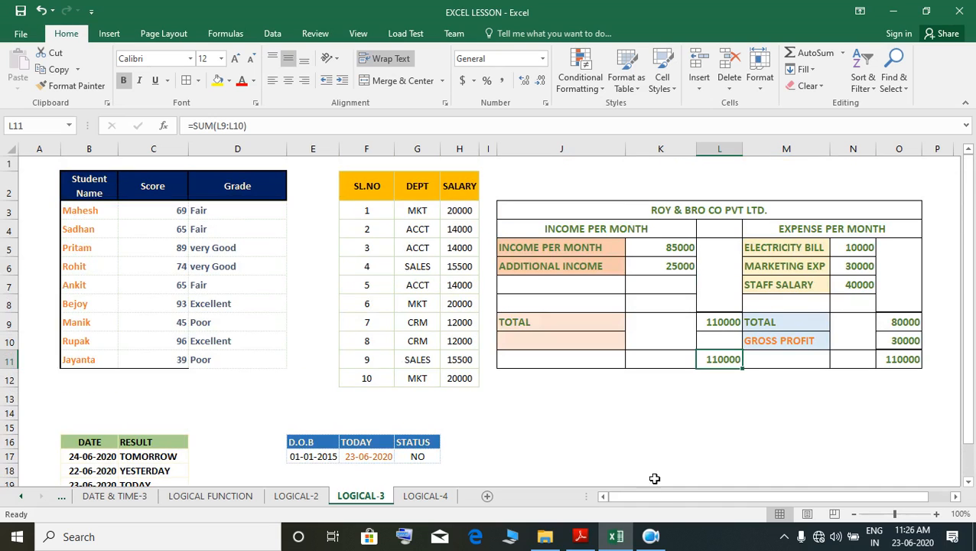
- Switch to LOGICAL-2.pdf in Adobe Reader and view the profit and loss exercise through the end of page 3
{"action": "mouse_move", "coordinate": [648, 540]}
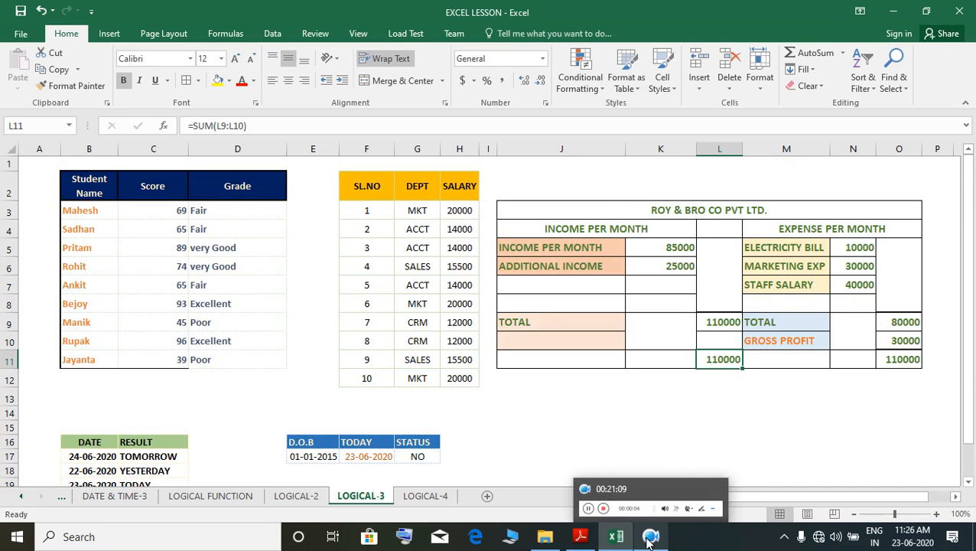
{"action": "left_click", "coordinate": [893, 11]}
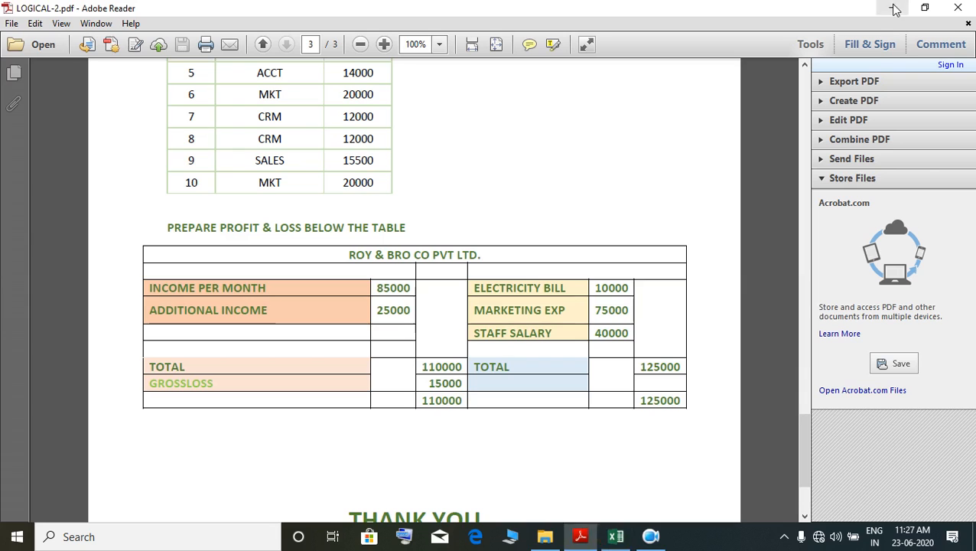
{"action": "scroll", "coordinate": [660, 493], "scroll_direction": "down", "scroll_amount": 3}
{"action": "left_click", "coordinate": [652, 538]}
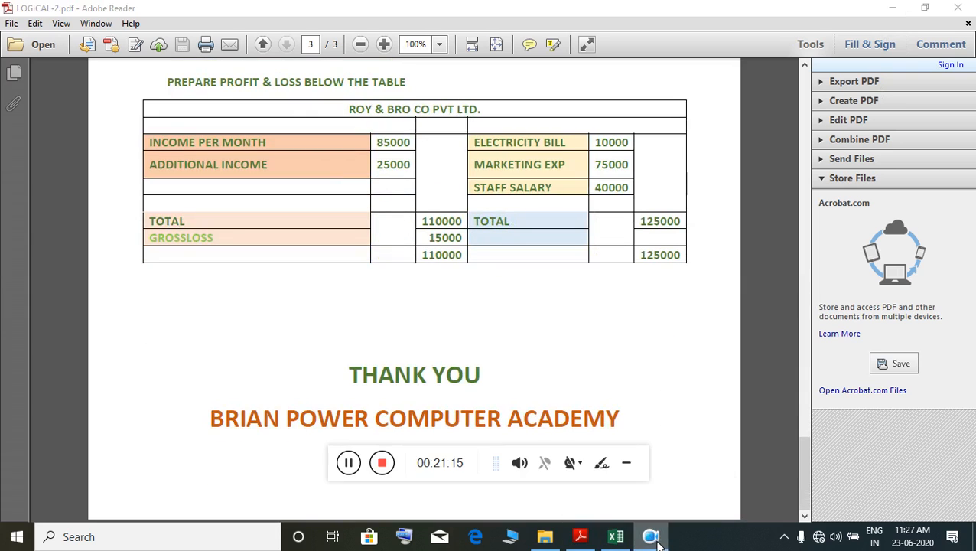
{"action": "left_click", "coordinate": [390, 463]}
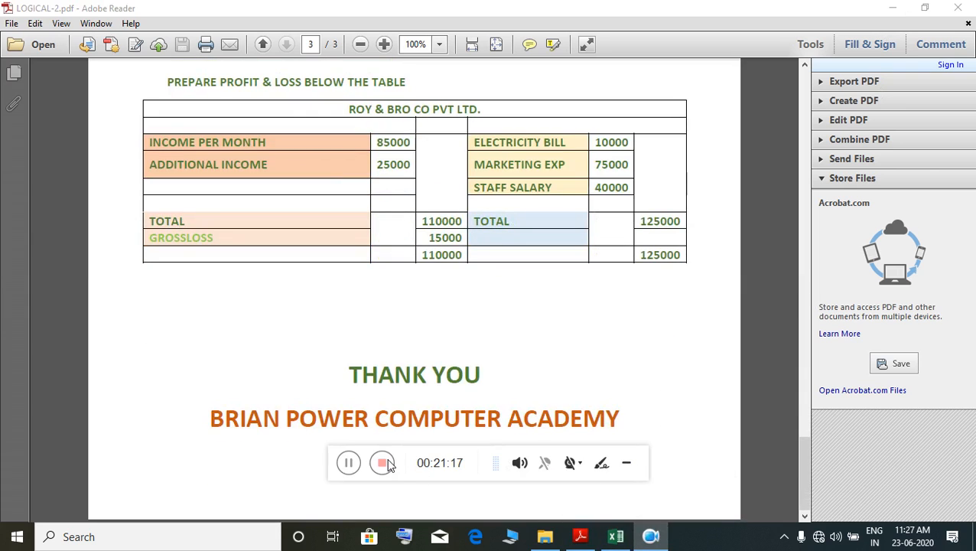